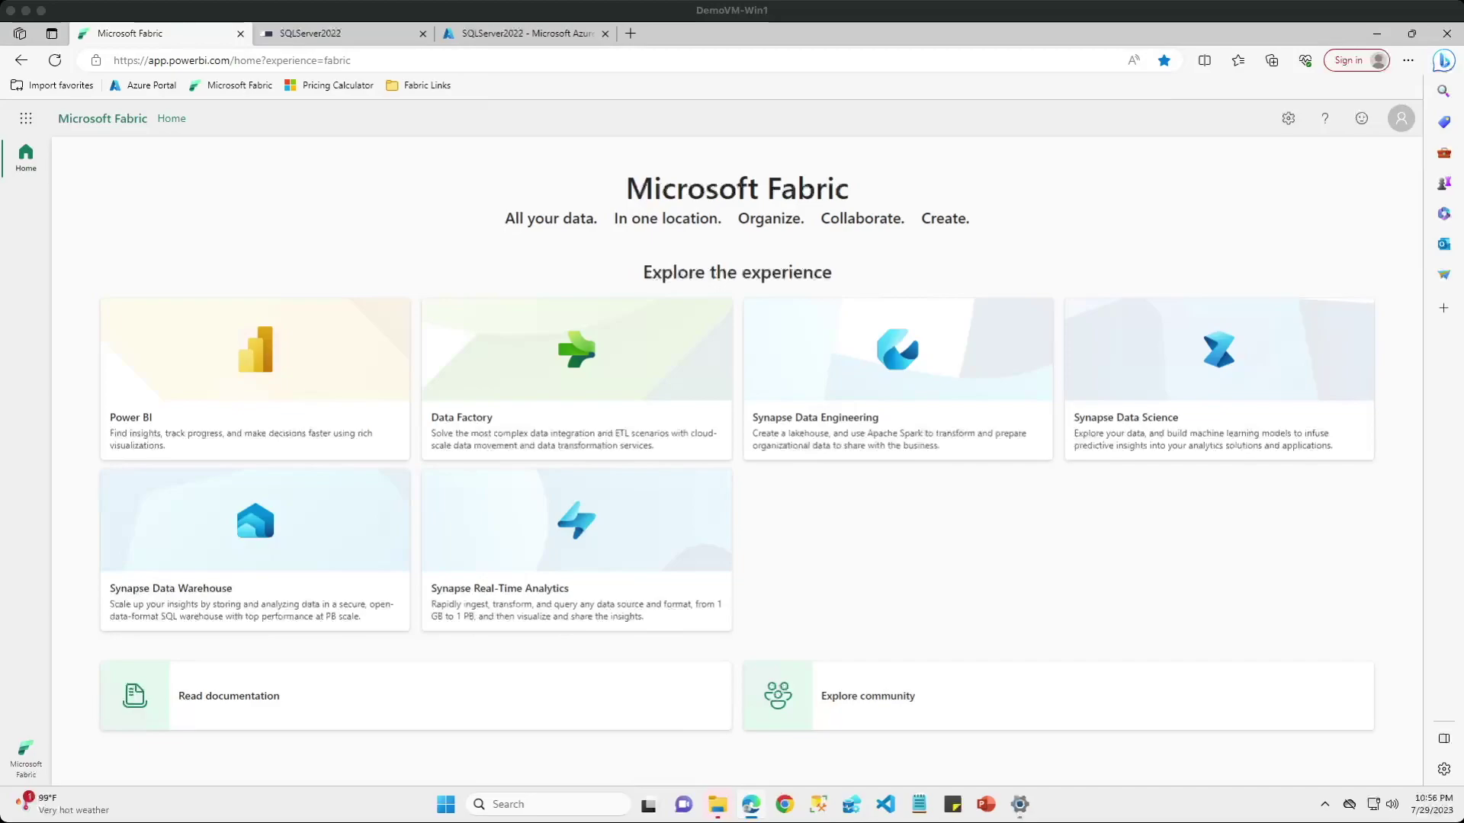
Check the SQLServer2022 session, then return to Fabric and switch to the Data Engineering experience
{"action": "left_click", "coordinate": [338, 40]}
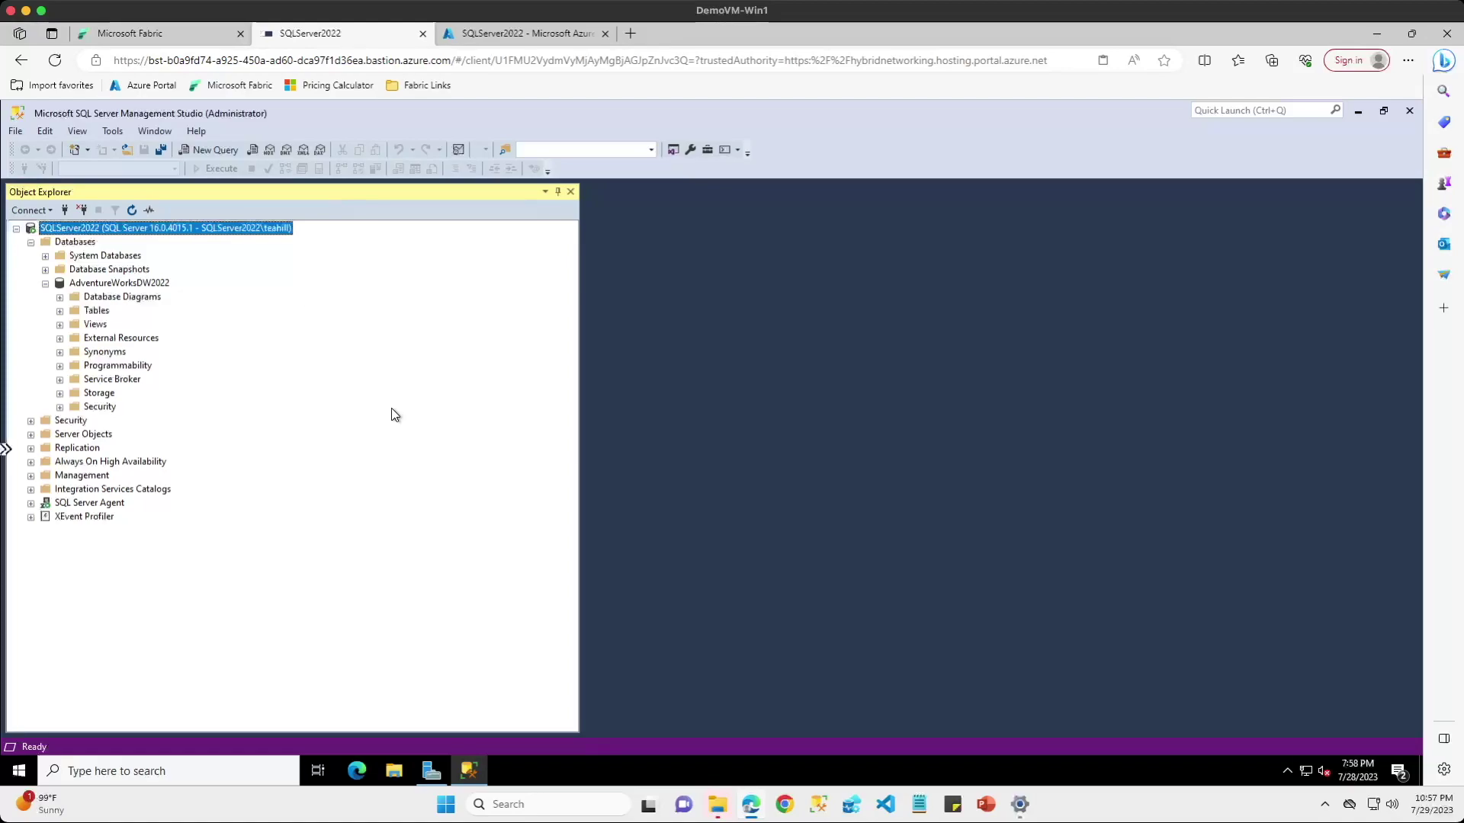
{"action": "left_click", "coordinate": [166, 34]}
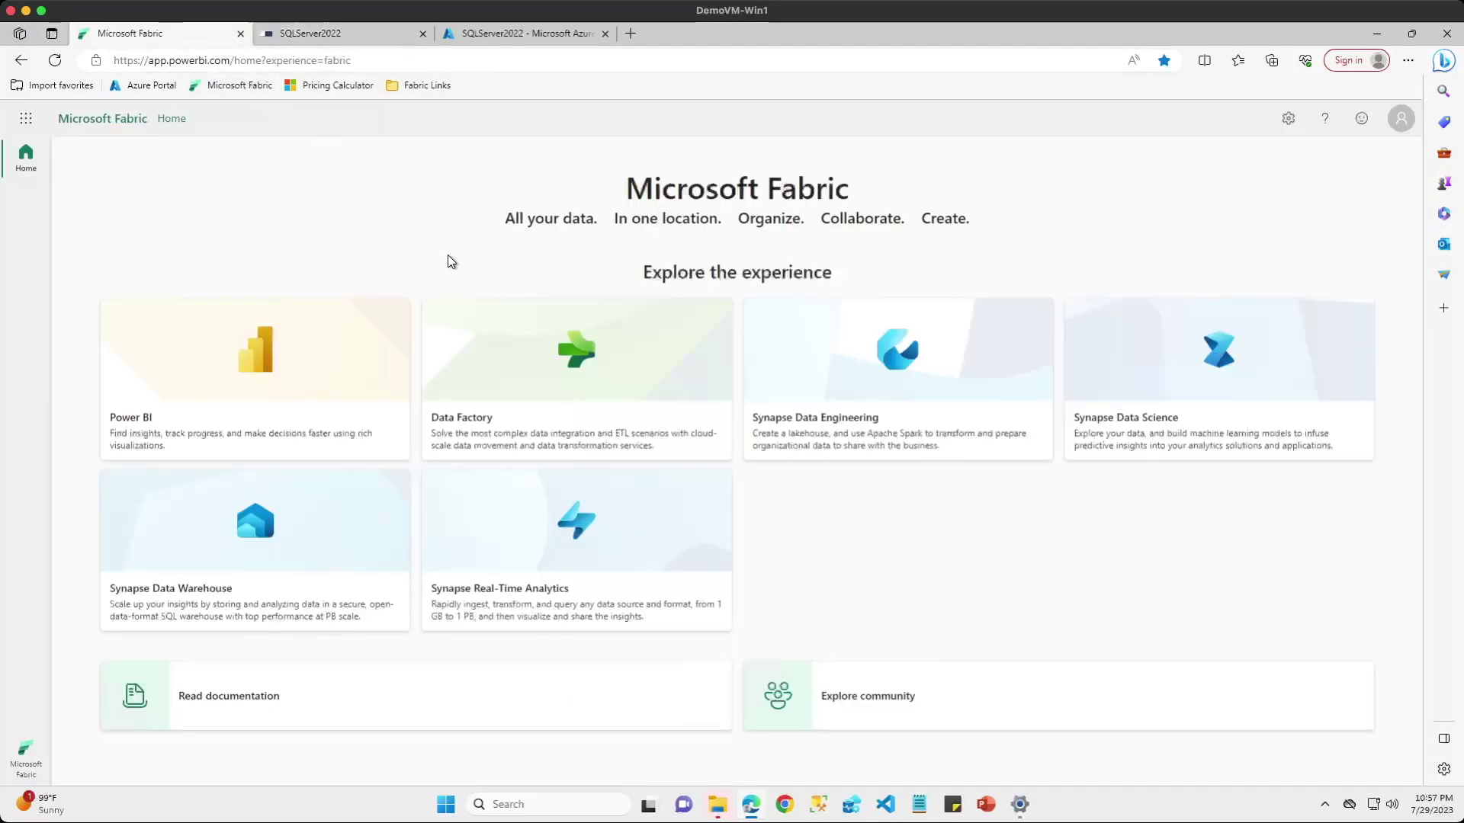
{"action": "left_click", "coordinate": [34, 754]}
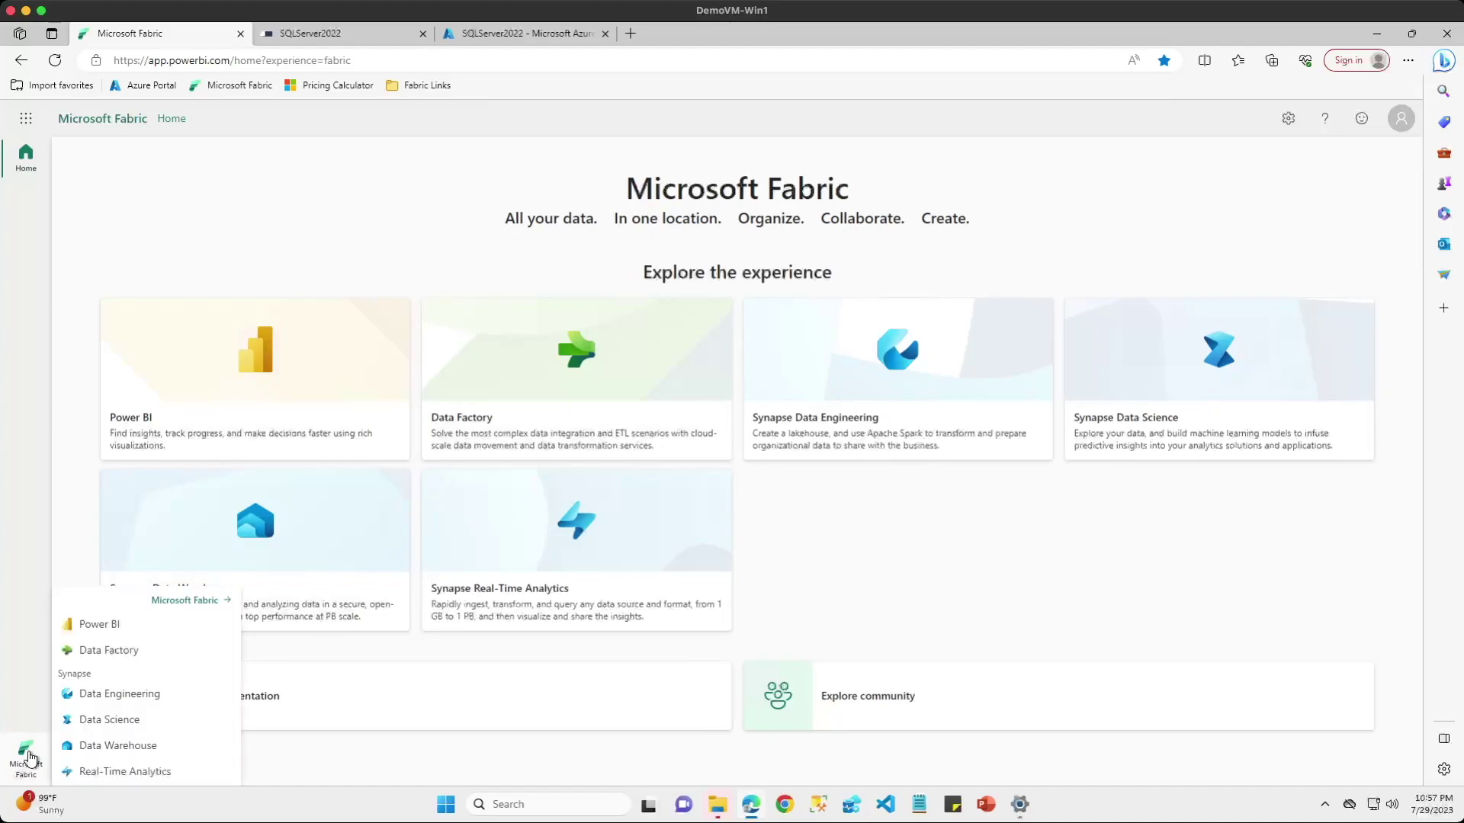
{"action": "left_click", "coordinate": [108, 702]}
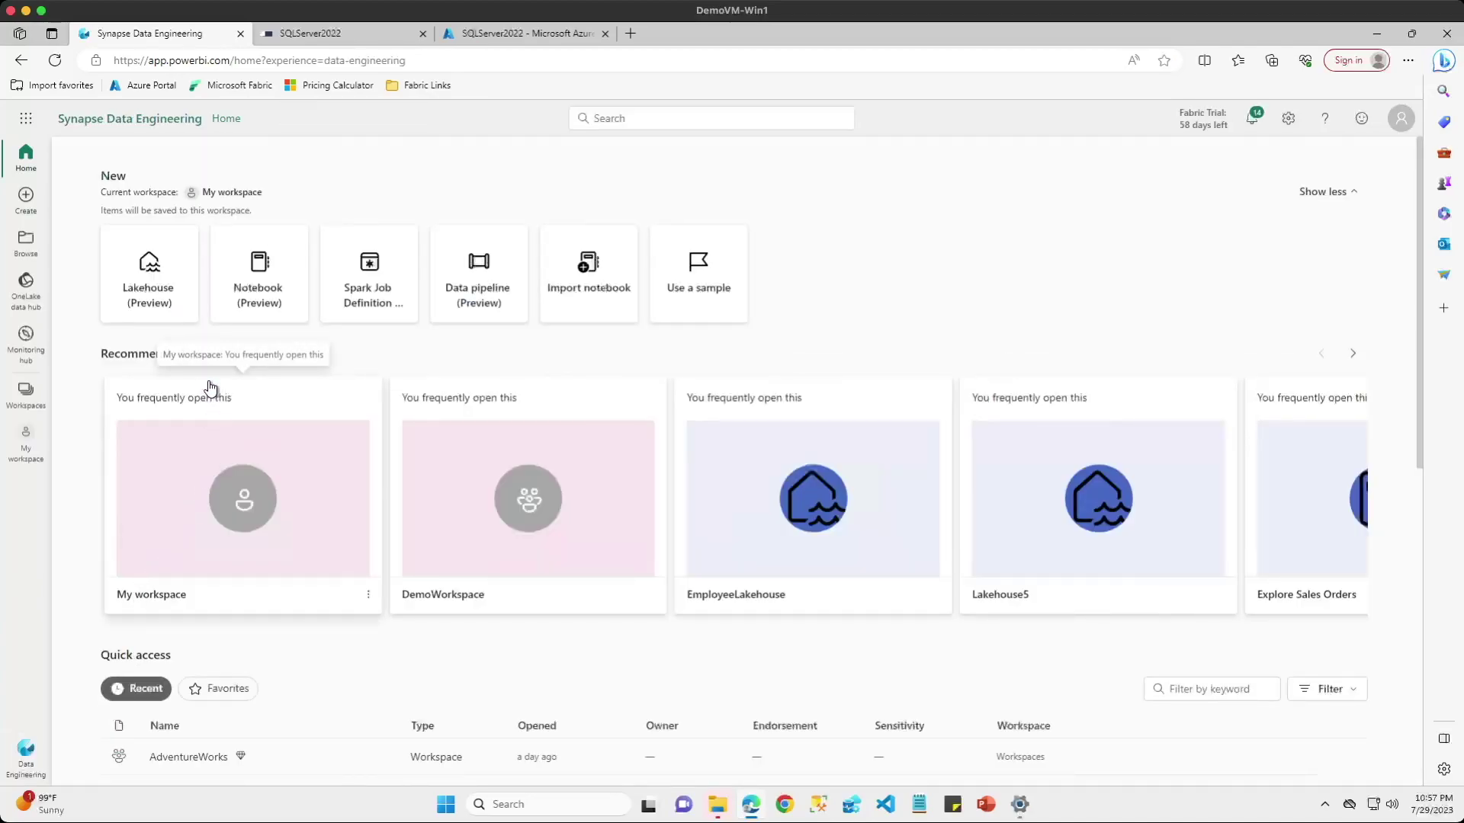
Open the empty AdventureWorks workspace and show its list of new item types
{"action": "left_click", "coordinate": [42, 391]}
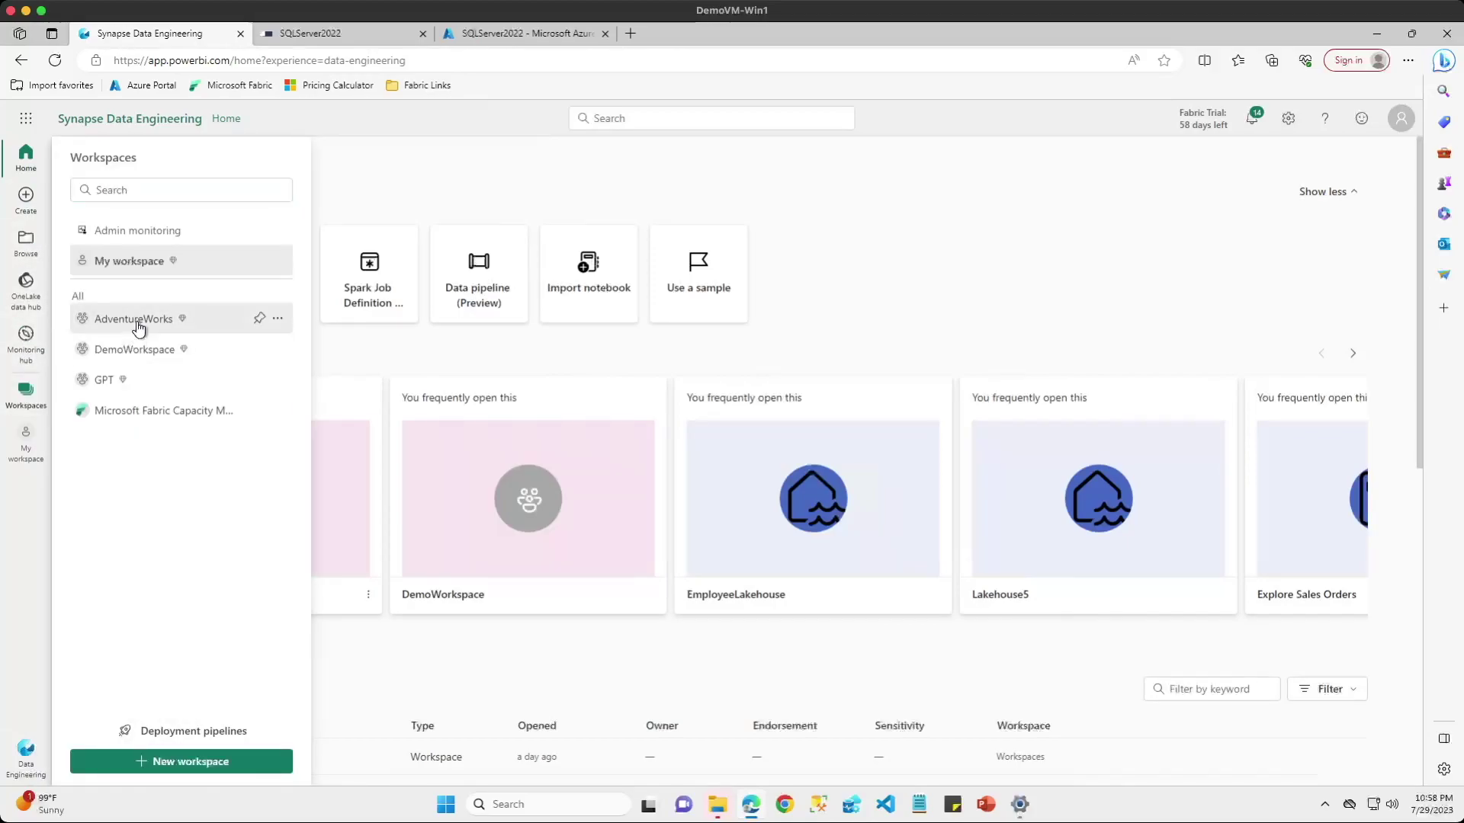
{"action": "left_click", "coordinate": [135, 321]}
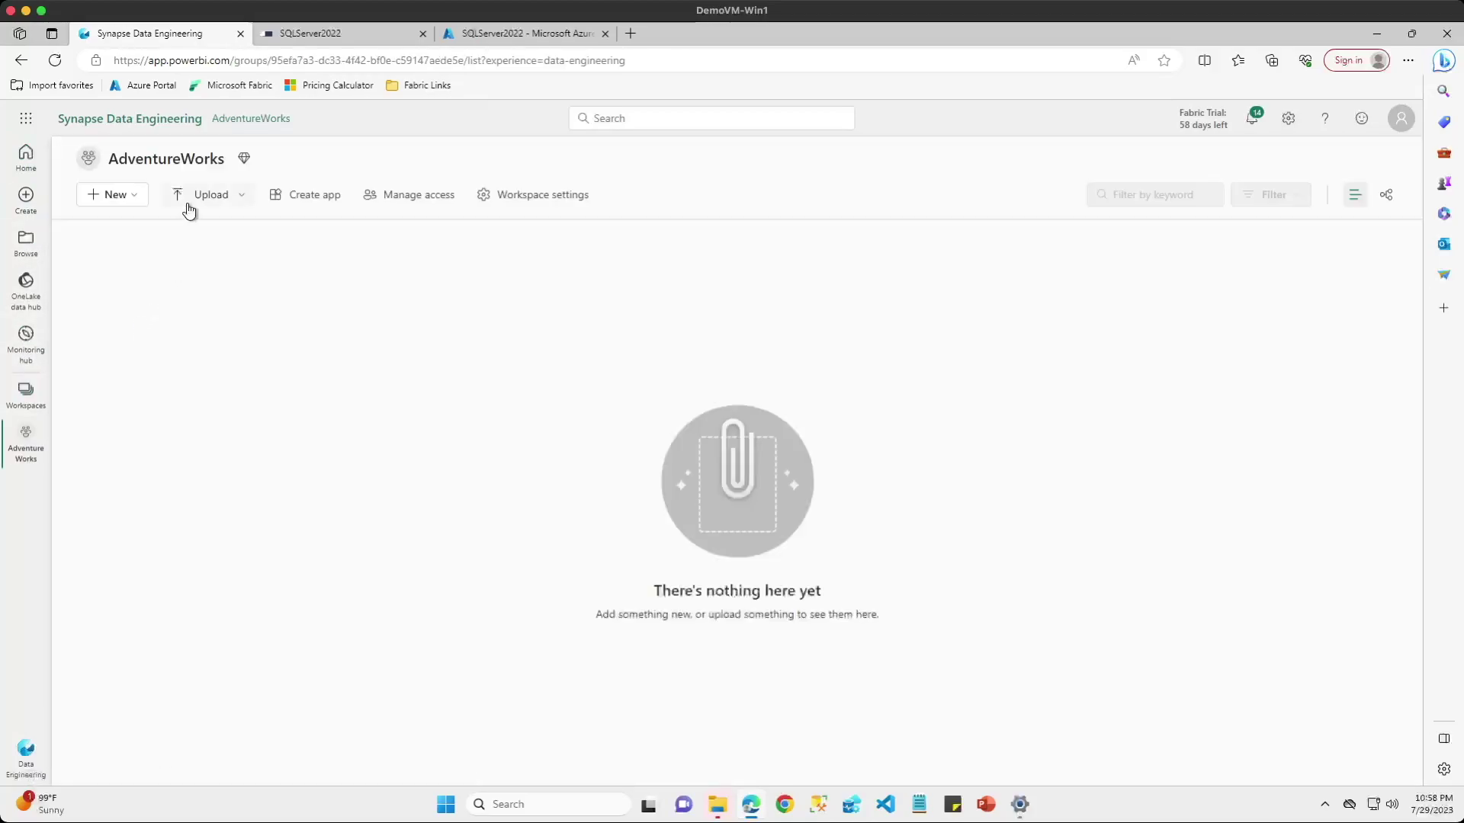
{"action": "left_click", "coordinate": [134, 200]}
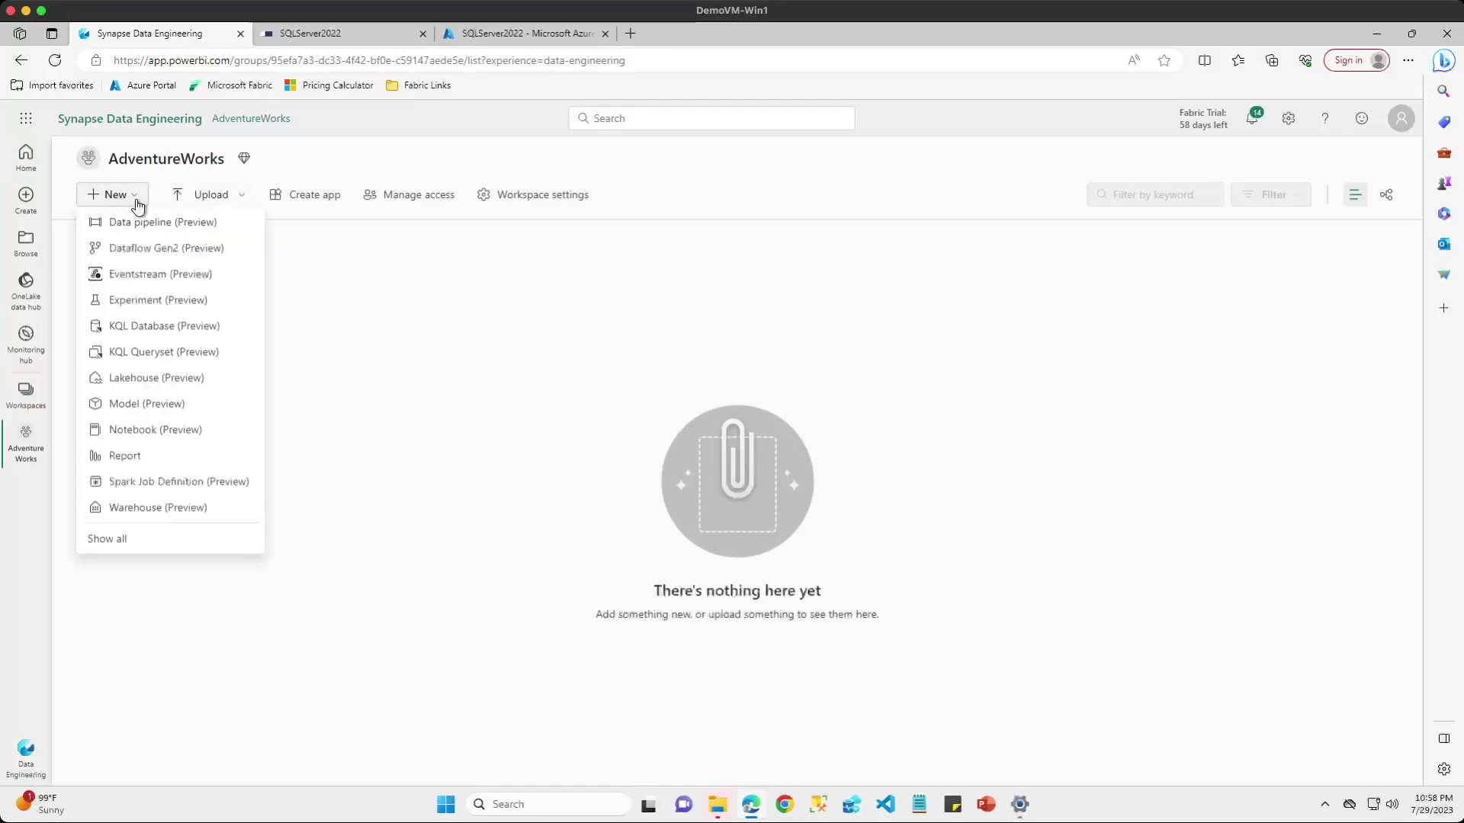
Create a Lakehouse (Preview) named 'AdventureWorksLakehouse' in the AdventureWorks workspace
{"action": "left_click", "coordinate": [149, 377]}
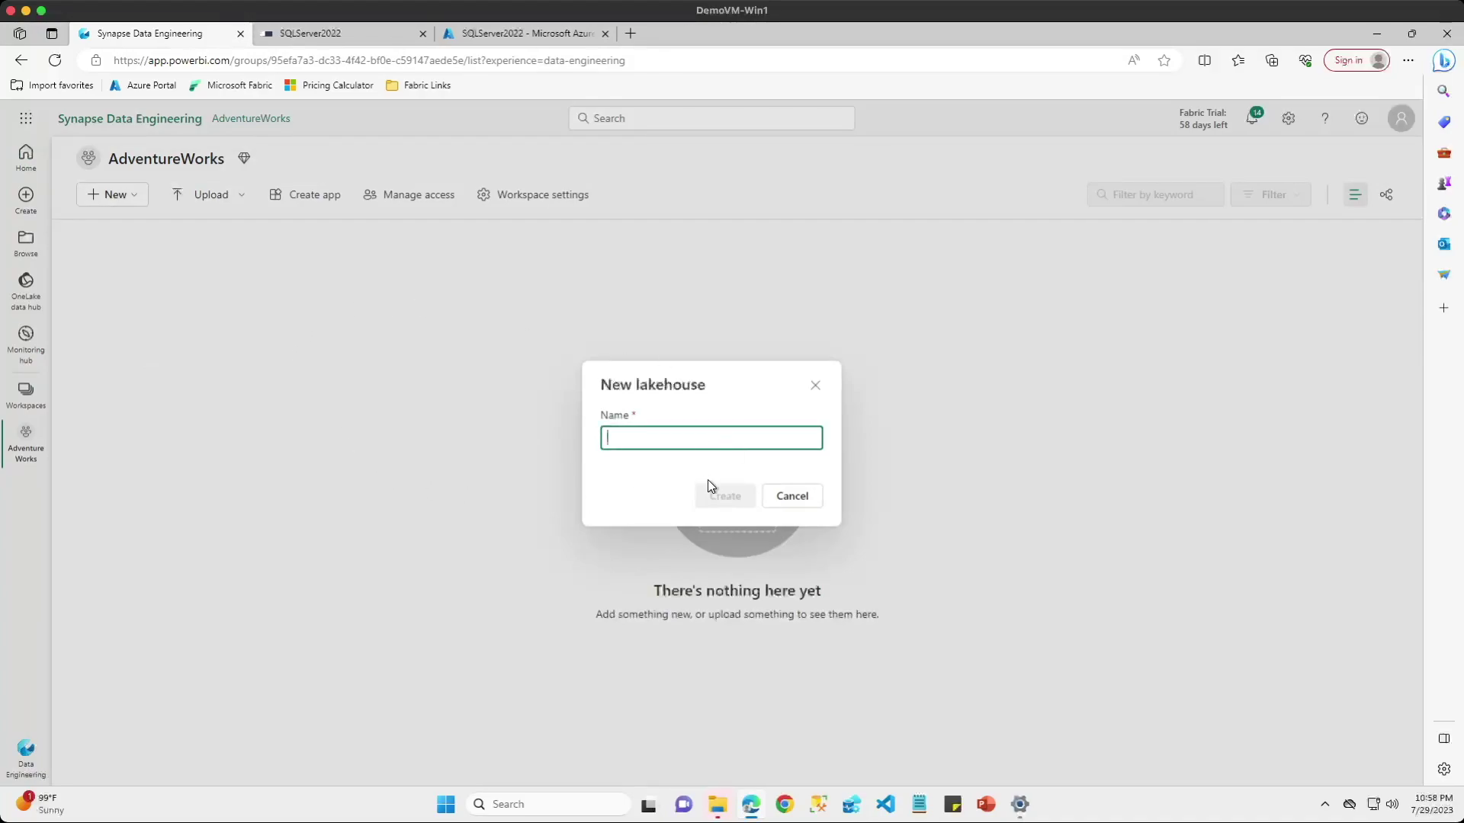
{"action": "type", "text": "AdventureWorksLake"}
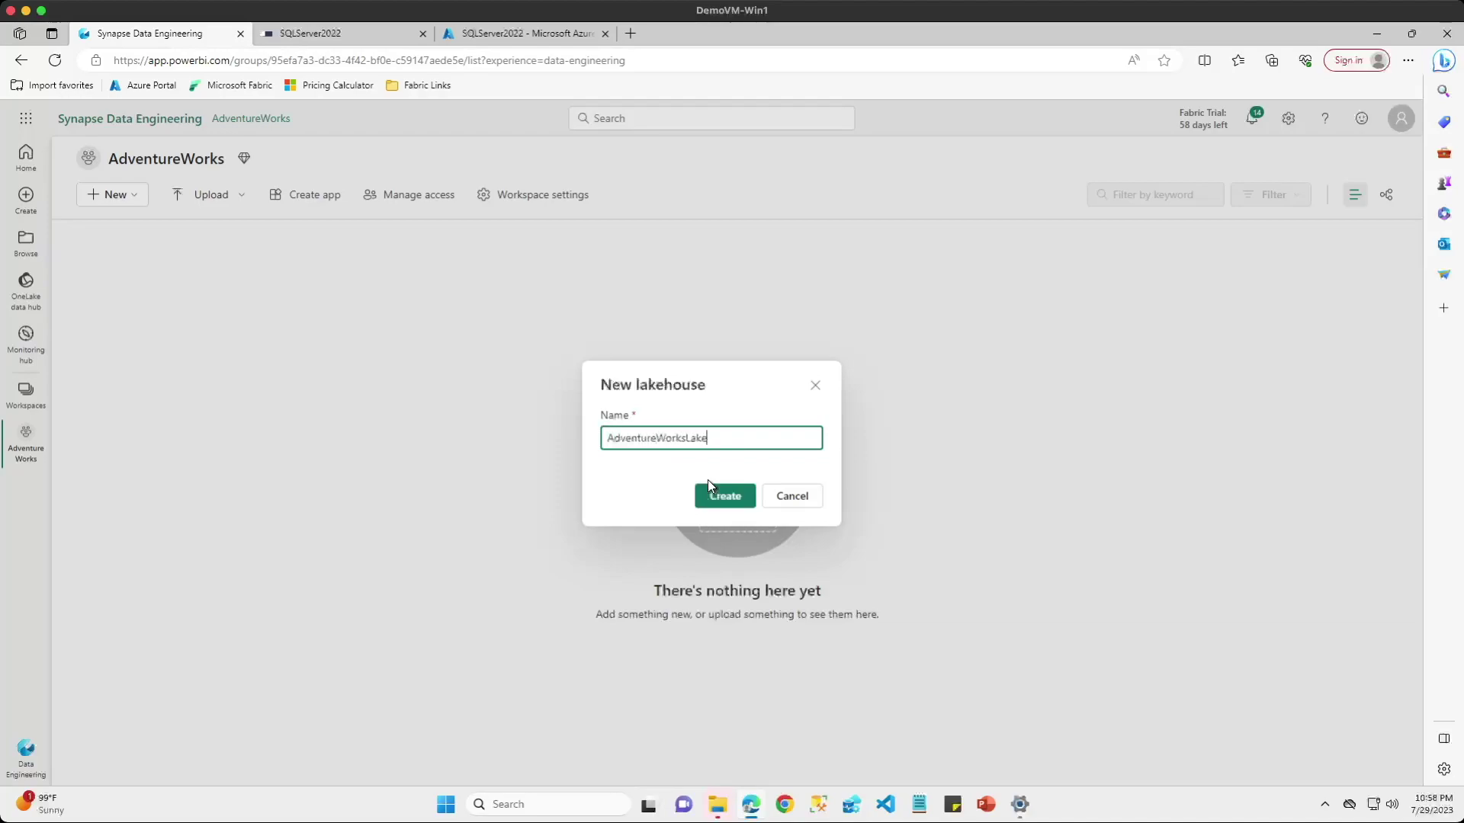
{"action": "type", "text": "house"}
{"action": "left_click", "coordinate": [725, 494]}
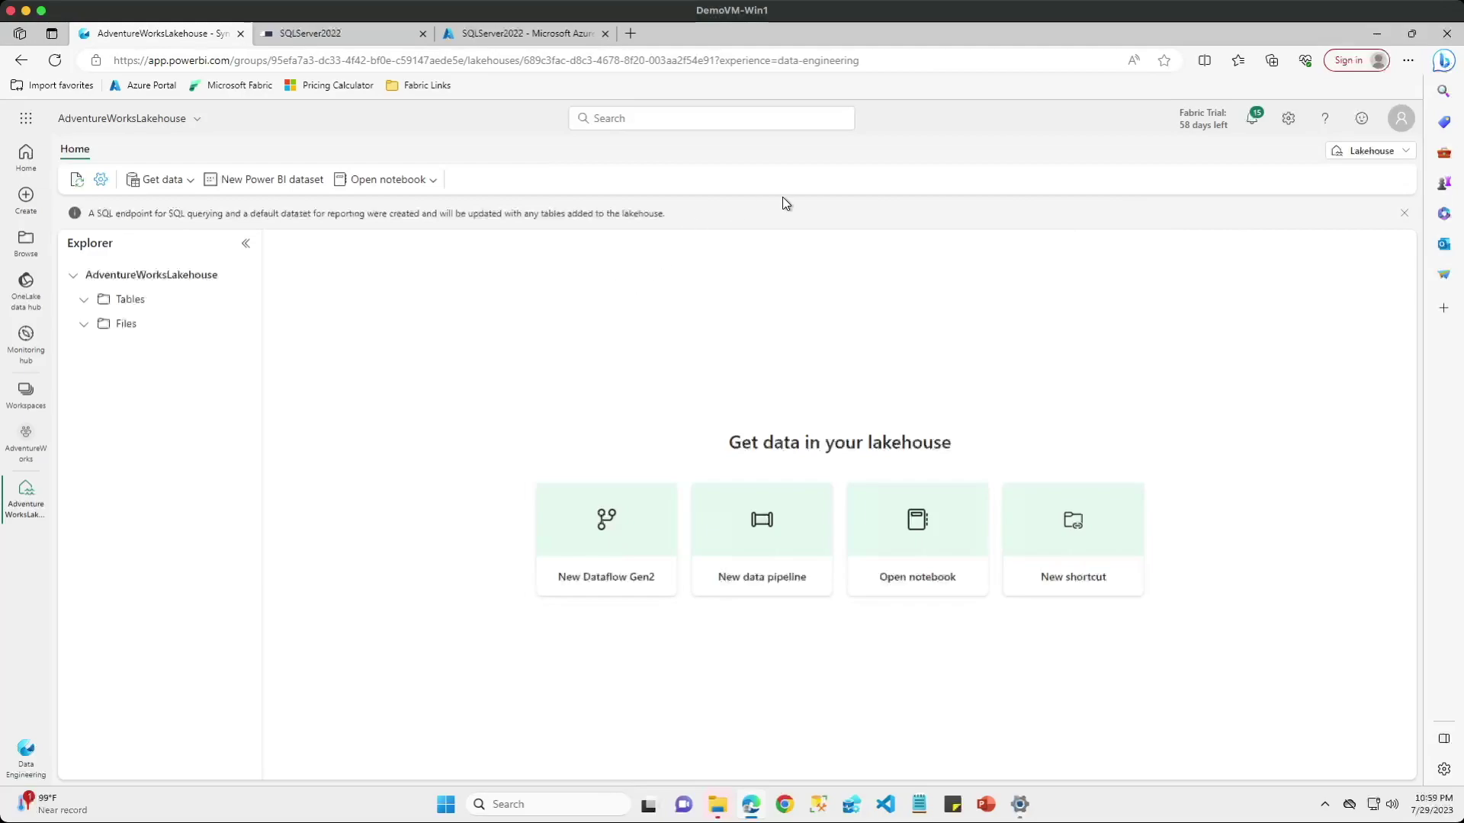
Confirm the On-premises data gateways list under Manage connections and gateways is empty, then return to SQLServer2022
{"action": "left_click", "coordinate": [1286, 122]}
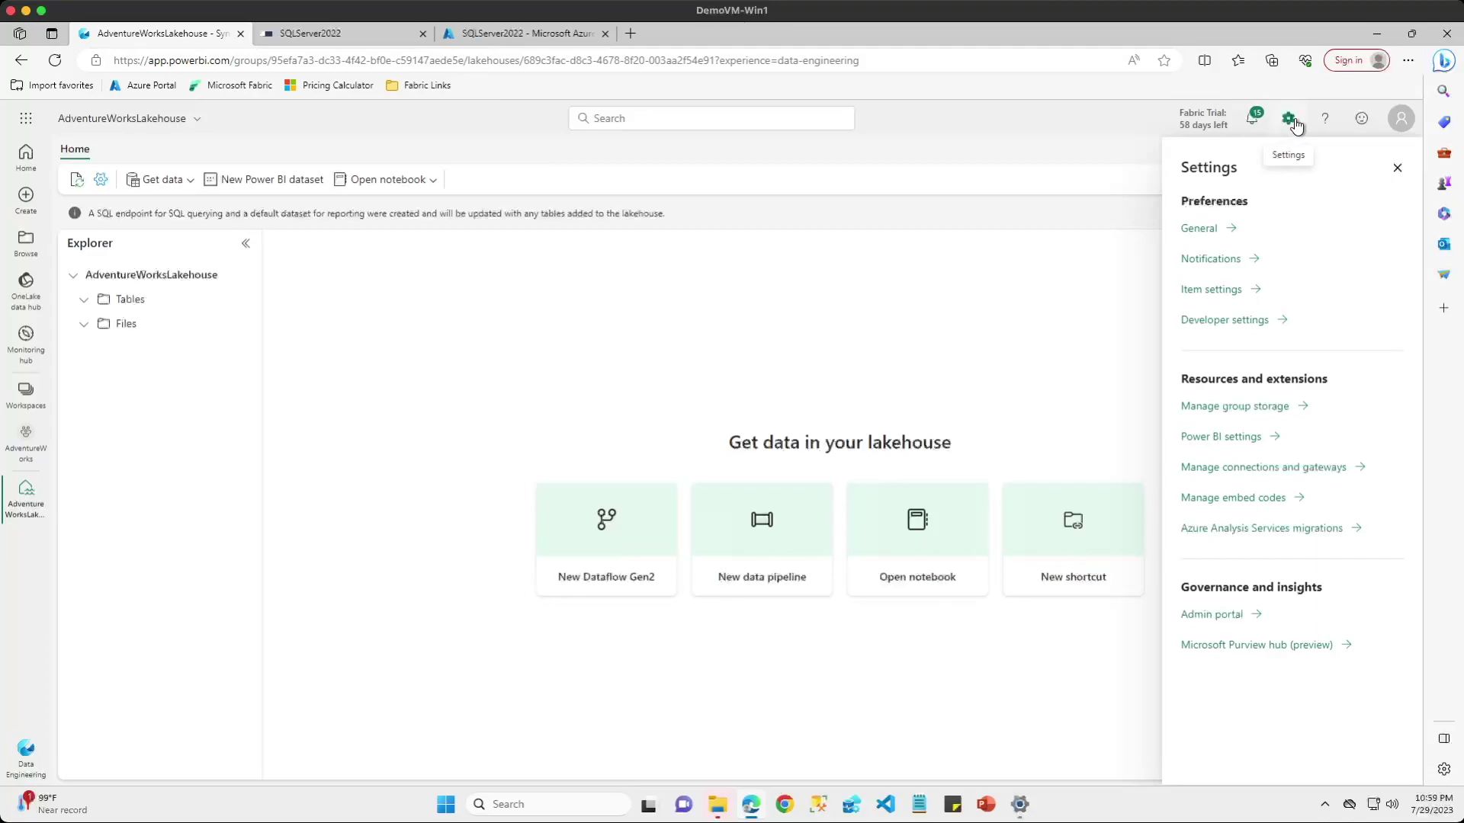
{"action": "left_click", "coordinate": [1223, 474]}
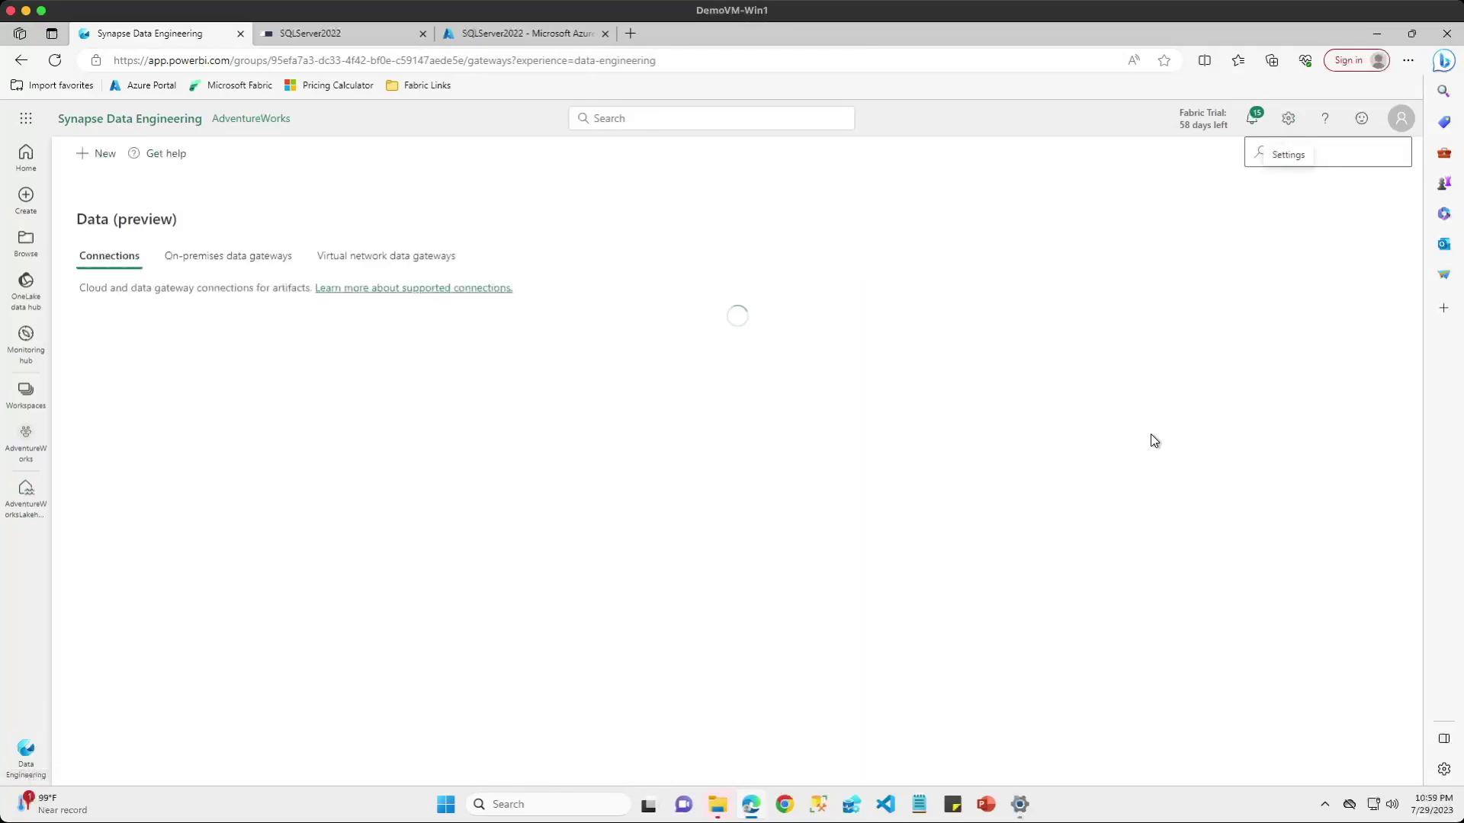
{"action": "left_click", "coordinate": [275, 268]}
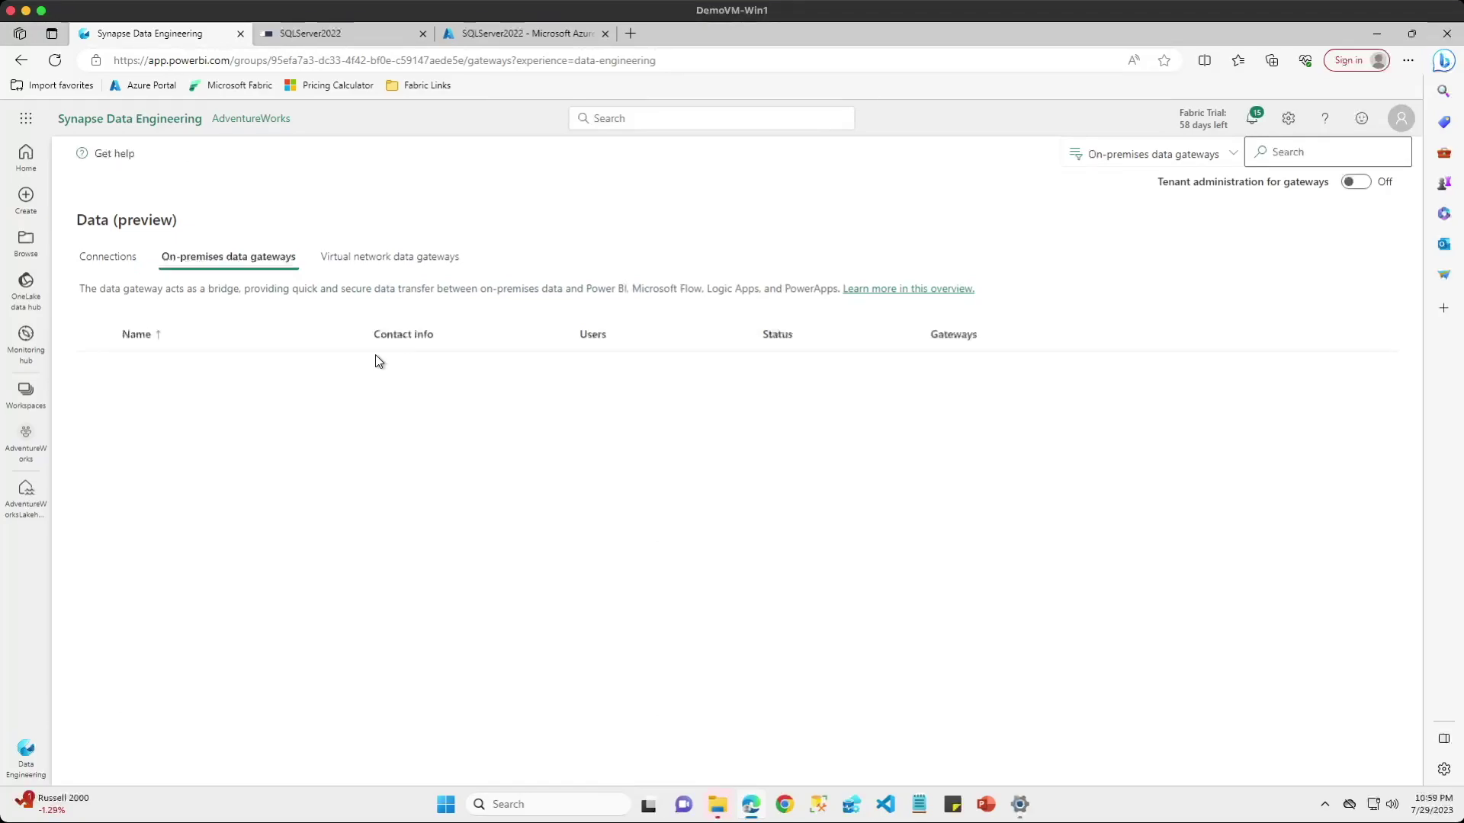
{"action": "left_click", "coordinate": [299, 34]}
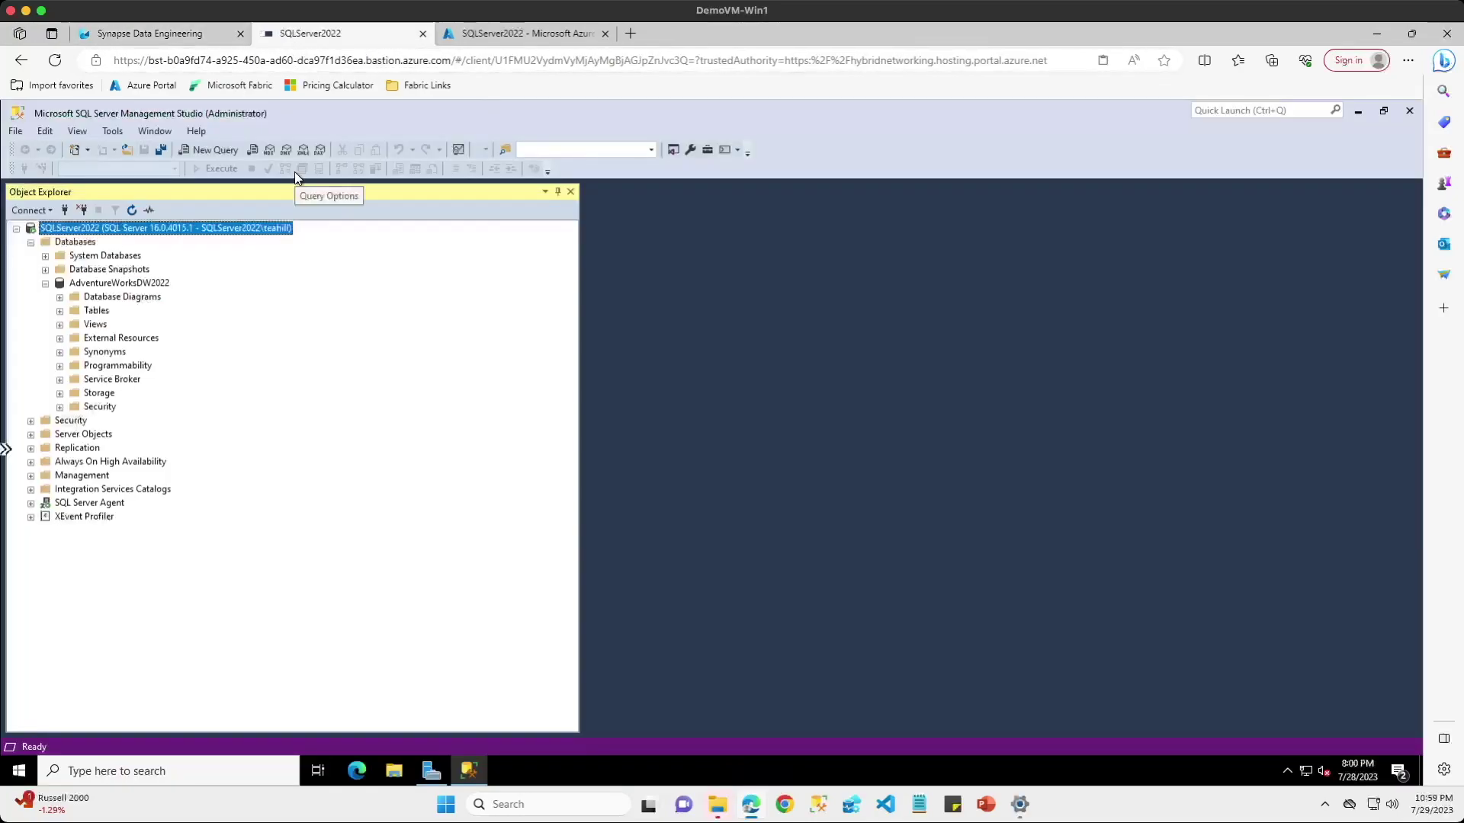
In Edge on the remote server, load the pasted Microsoft Learn gateway-install article URL
{"action": "left_click", "coordinate": [354, 772]}
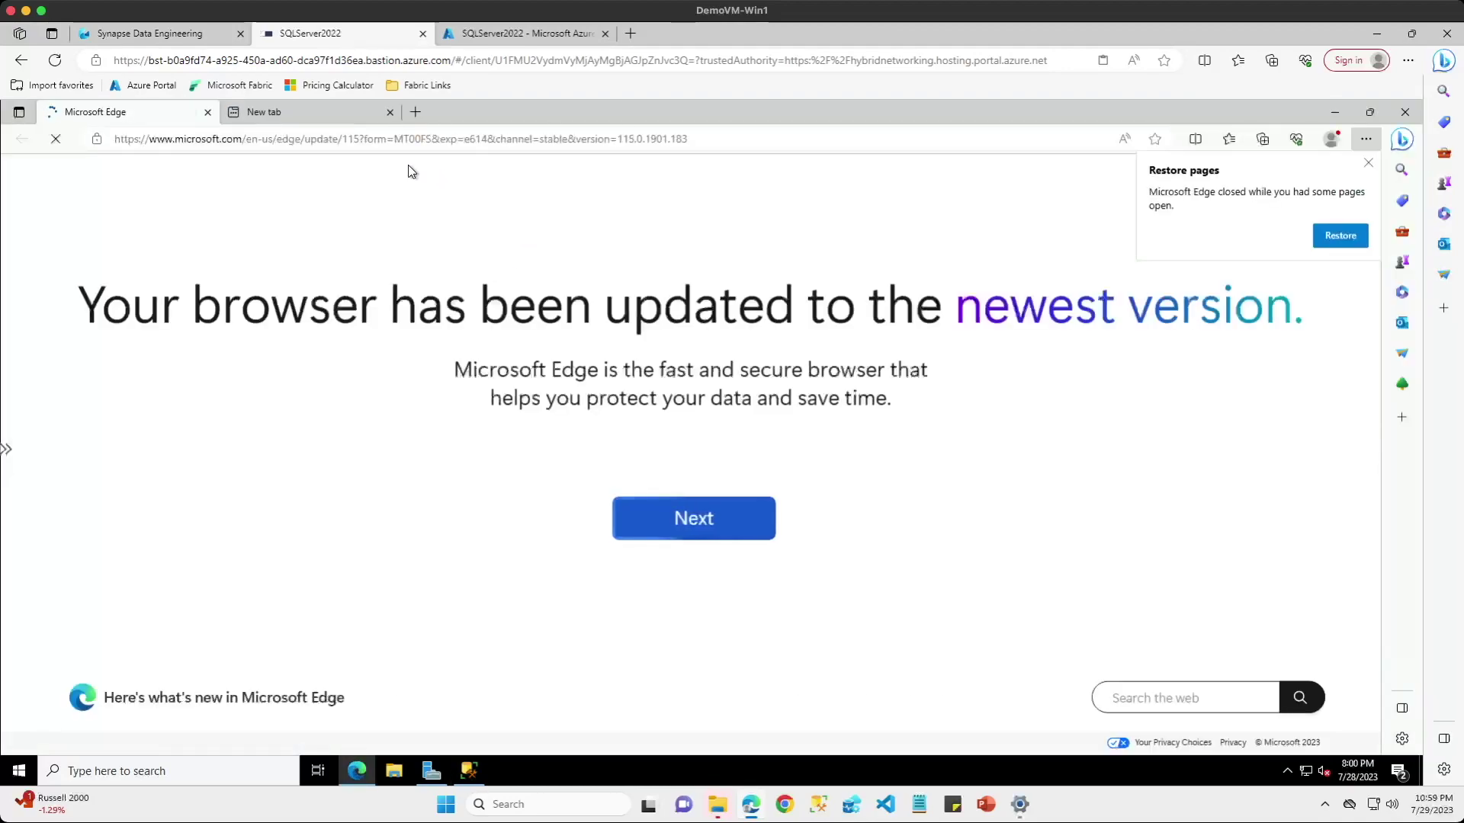
{"action": "left_click", "coordinate": [331, 143]}
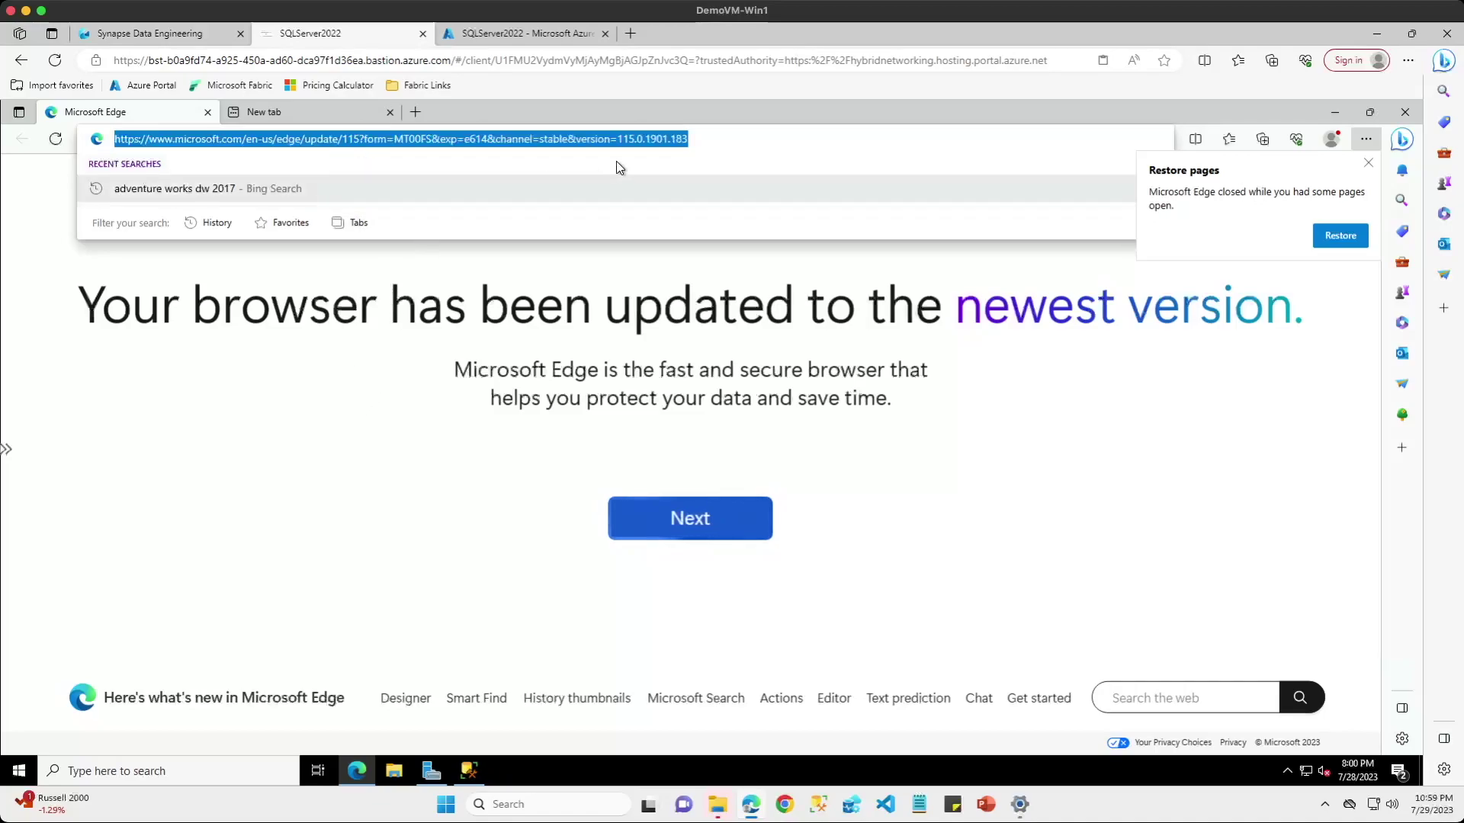
{"action": "left_click", "coordinate": [688, 139]}
{"action": "left_click_drag", "start_coordinate": [688, 139], "coordinate": [114, 144]}
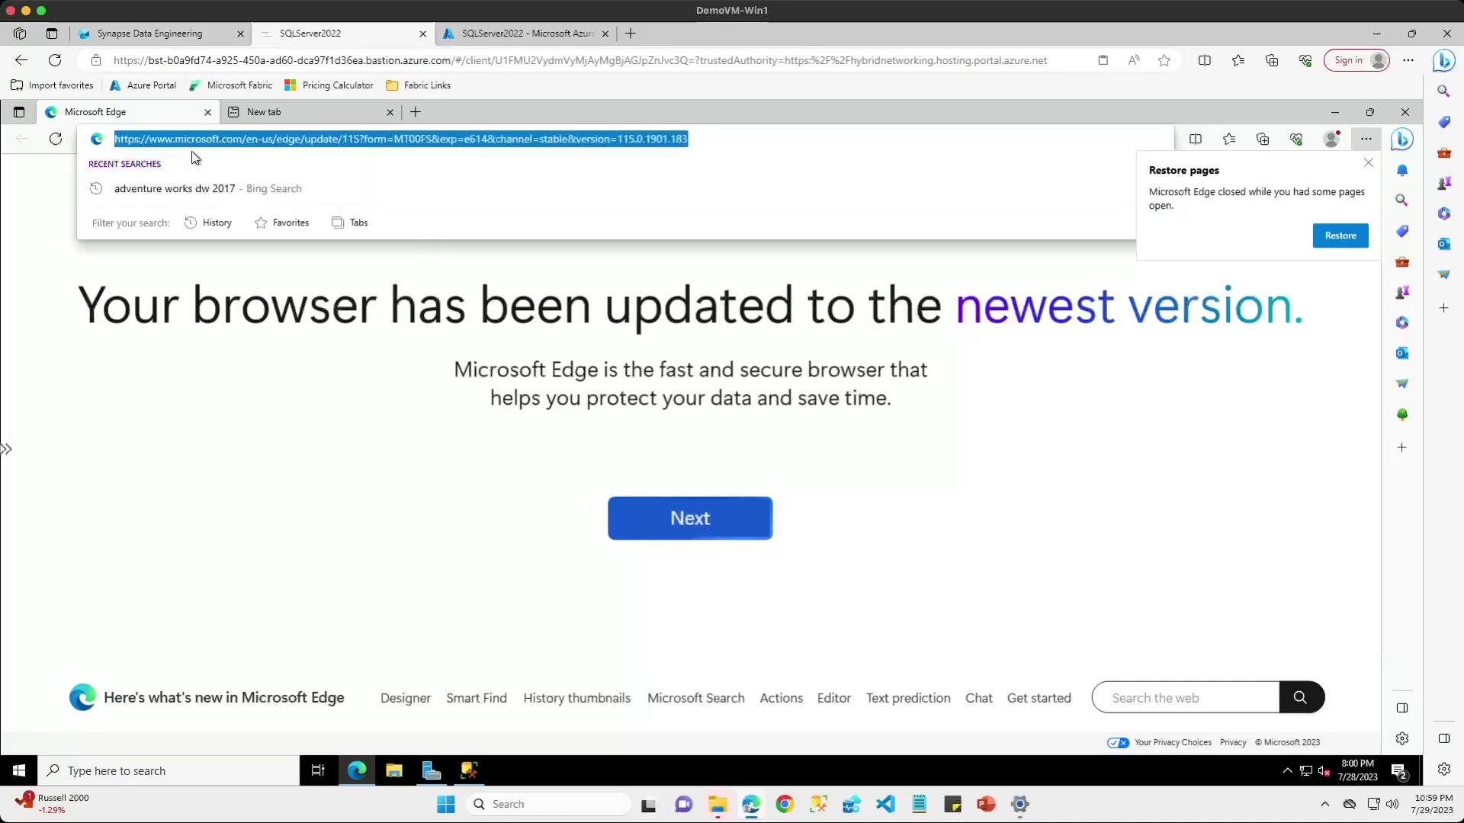
{"action": "type", "text": "https://learn.microsoft.com/en-us/data-integration/gateway/service-gateway-install"}
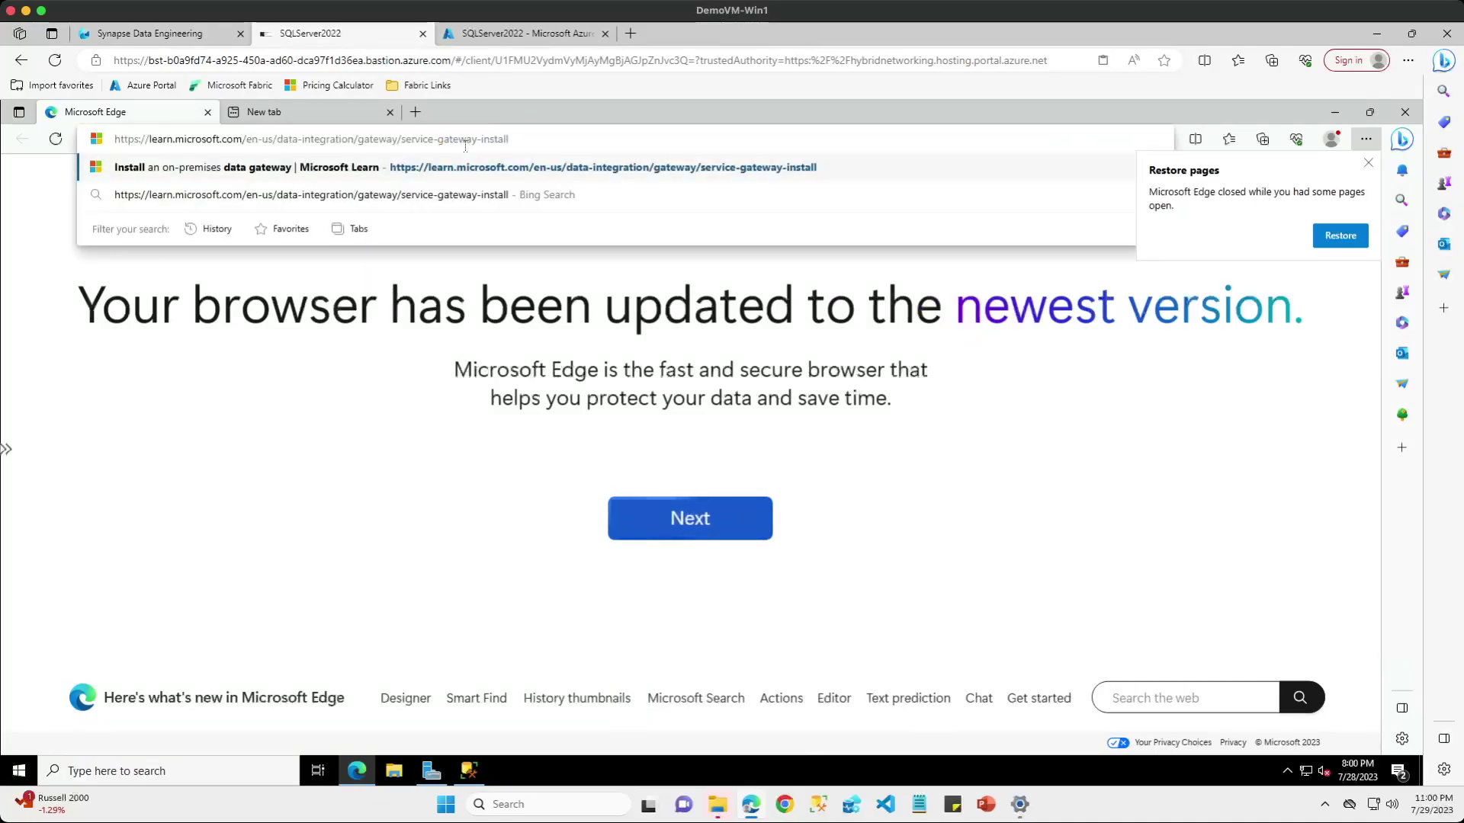
{"action": "key", "text": "Return"}
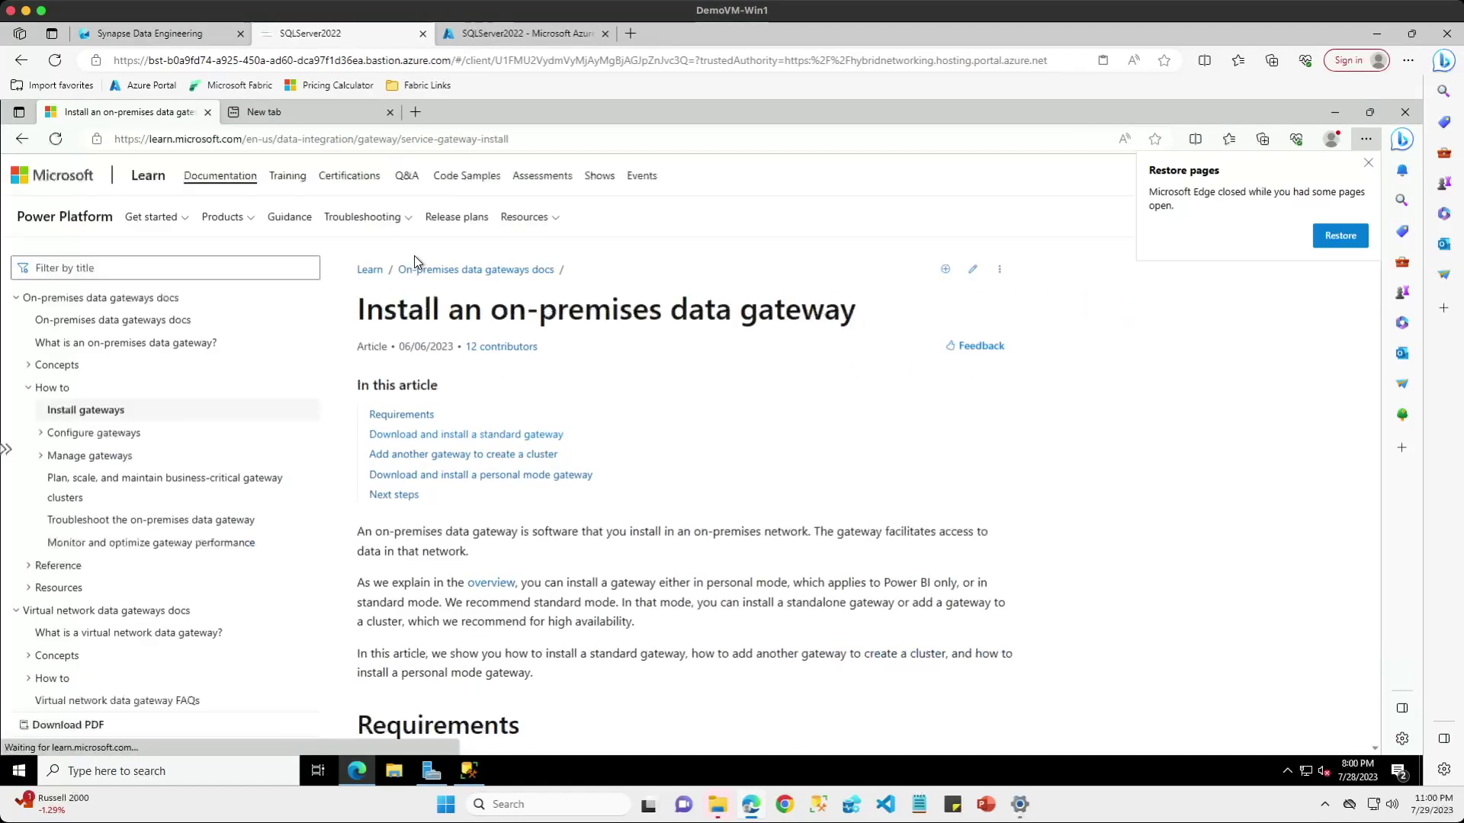
Read the article, highlighting the Power BI only and recommend standard mode phrases, down to the standard gateway download section
{"action": "scroll", "coordinate": [531, 334], "scroll_direction": "down", "scroll_amount": 1}
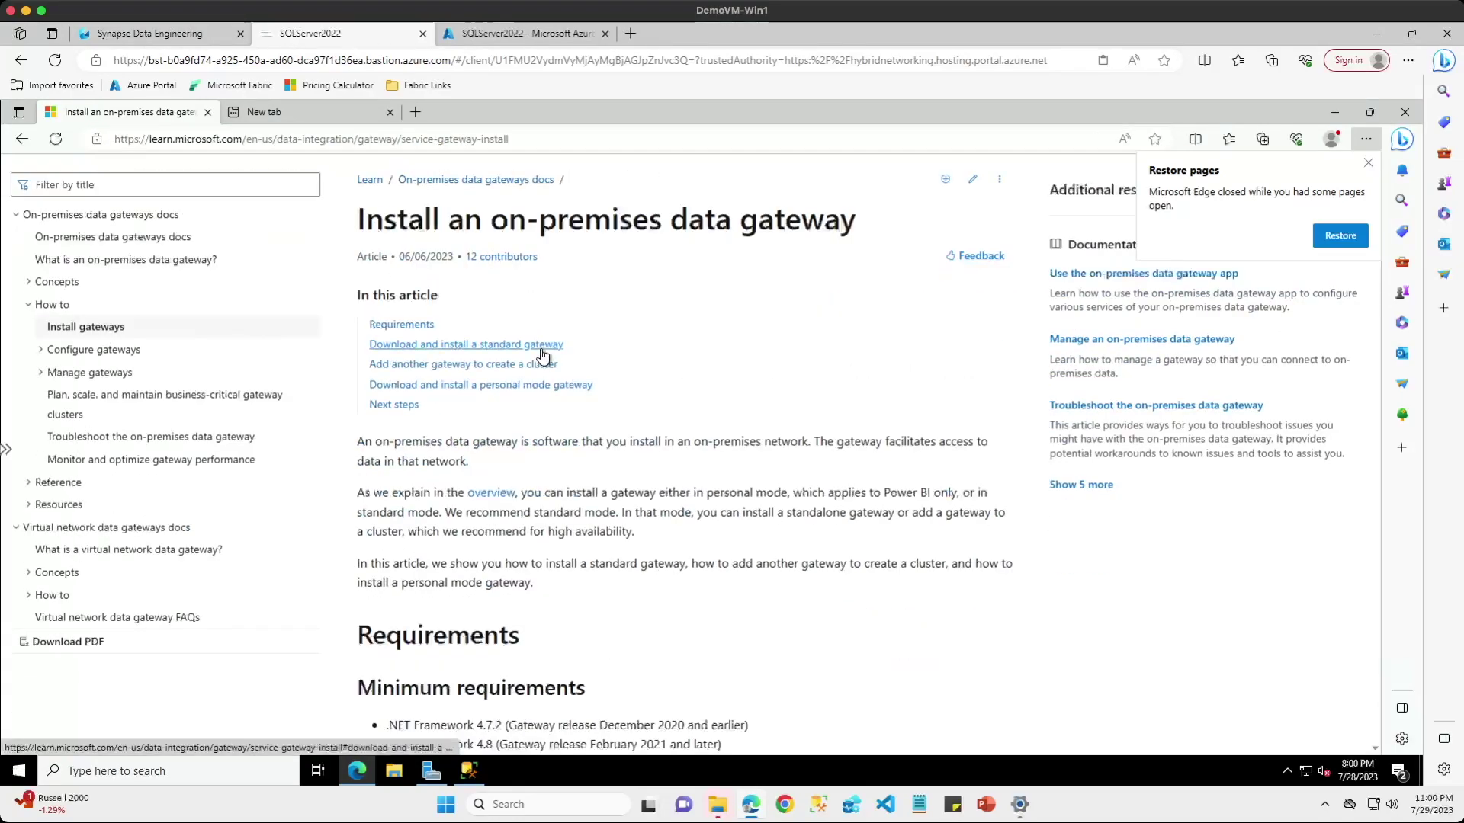
{"action": "scroll", "coordinate": [542, 355], "scroll_direction": "down", "scroll_amount": 1}
{"action": "scroll", "coordinate": [542, 347], "scroll_direction": "down", "scroll_amount": 1}
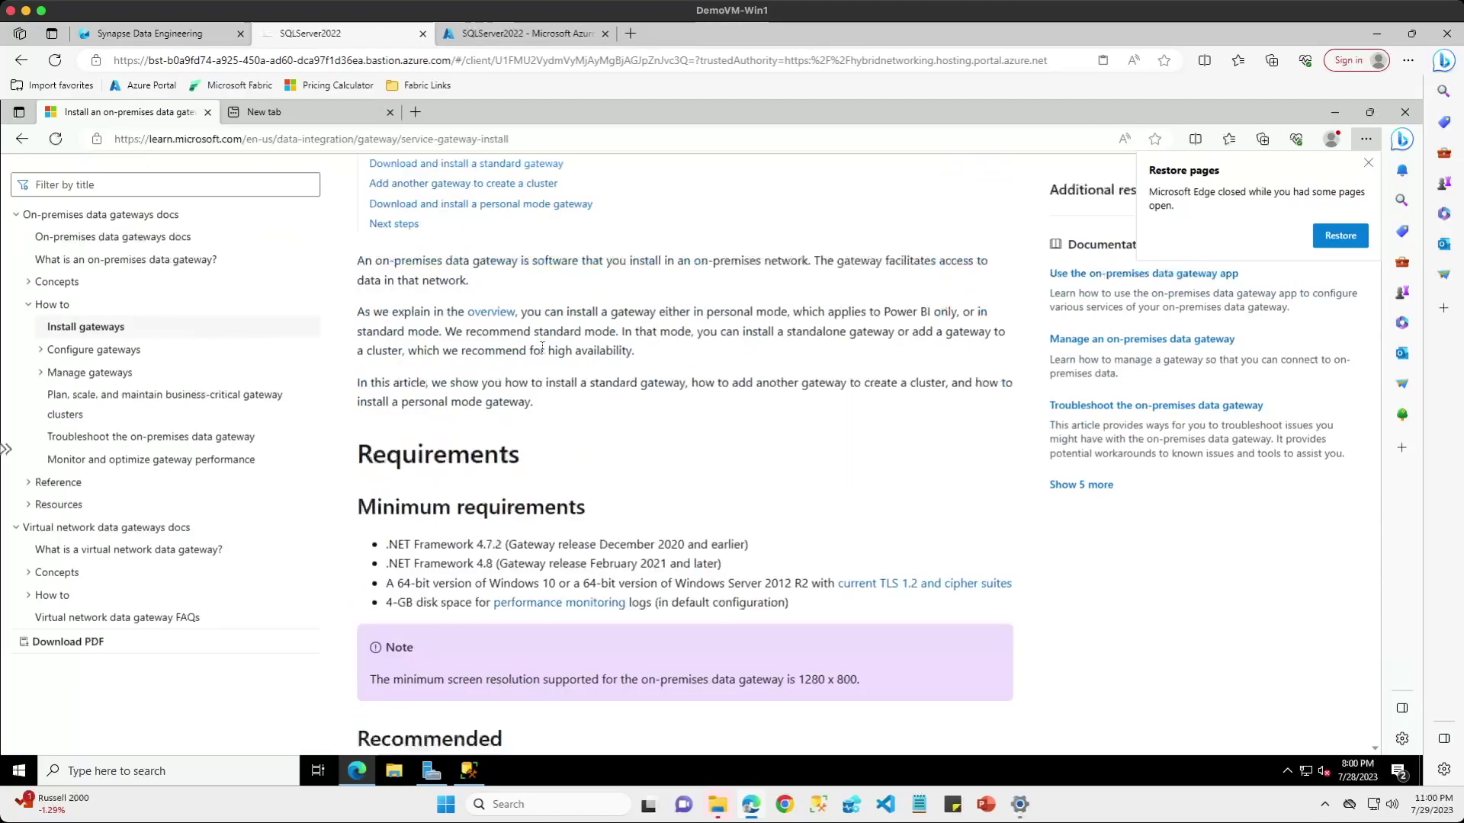
{"action": "scroll", "coordinate": [508, 369], "scroll_direction": "down", "scroll_amount": 2}
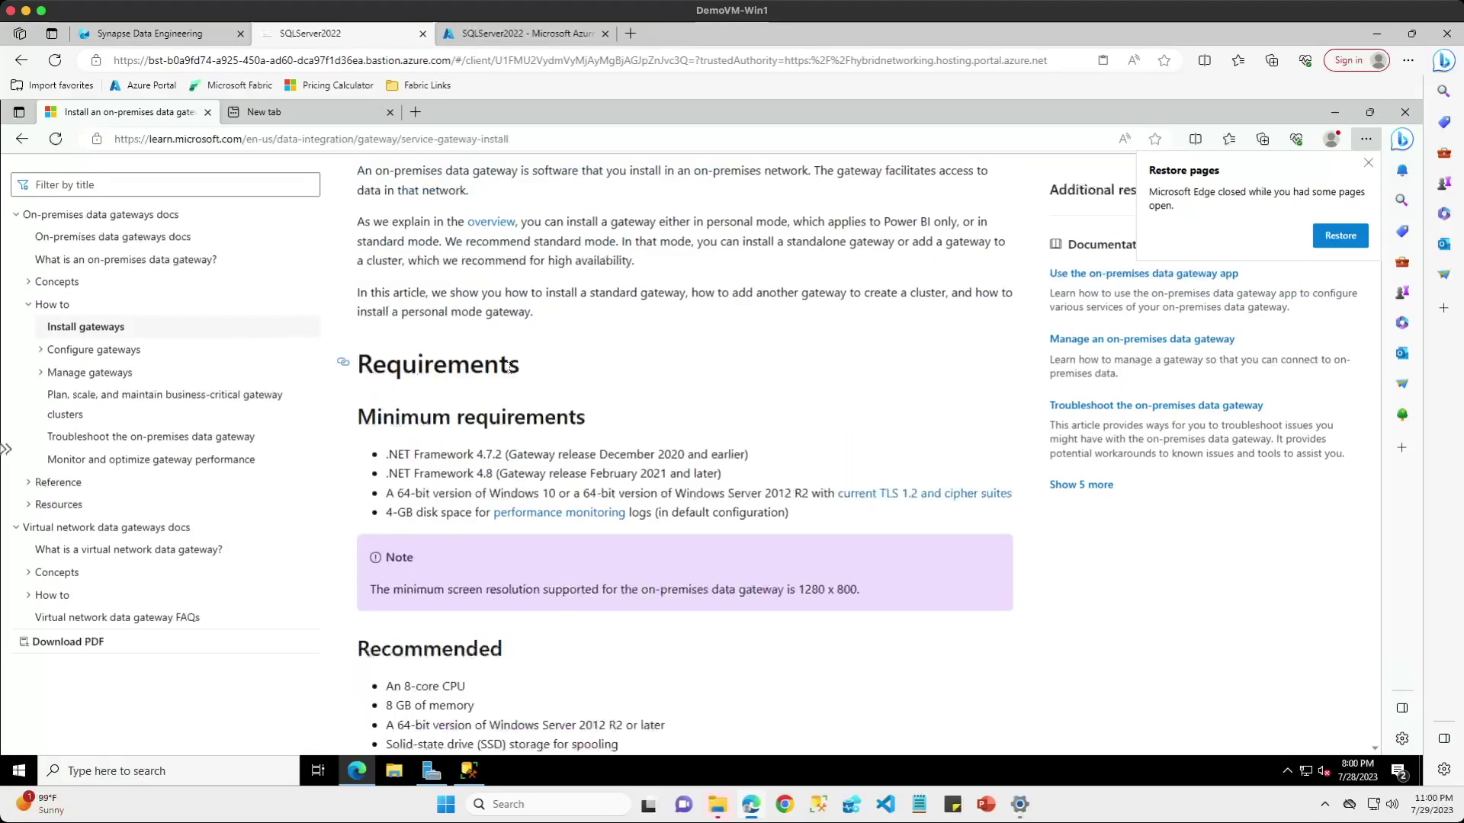
{"action": "scroll", "coordinate": [509, 369], "scroll_direction": "up", "scroll_amount": 3}
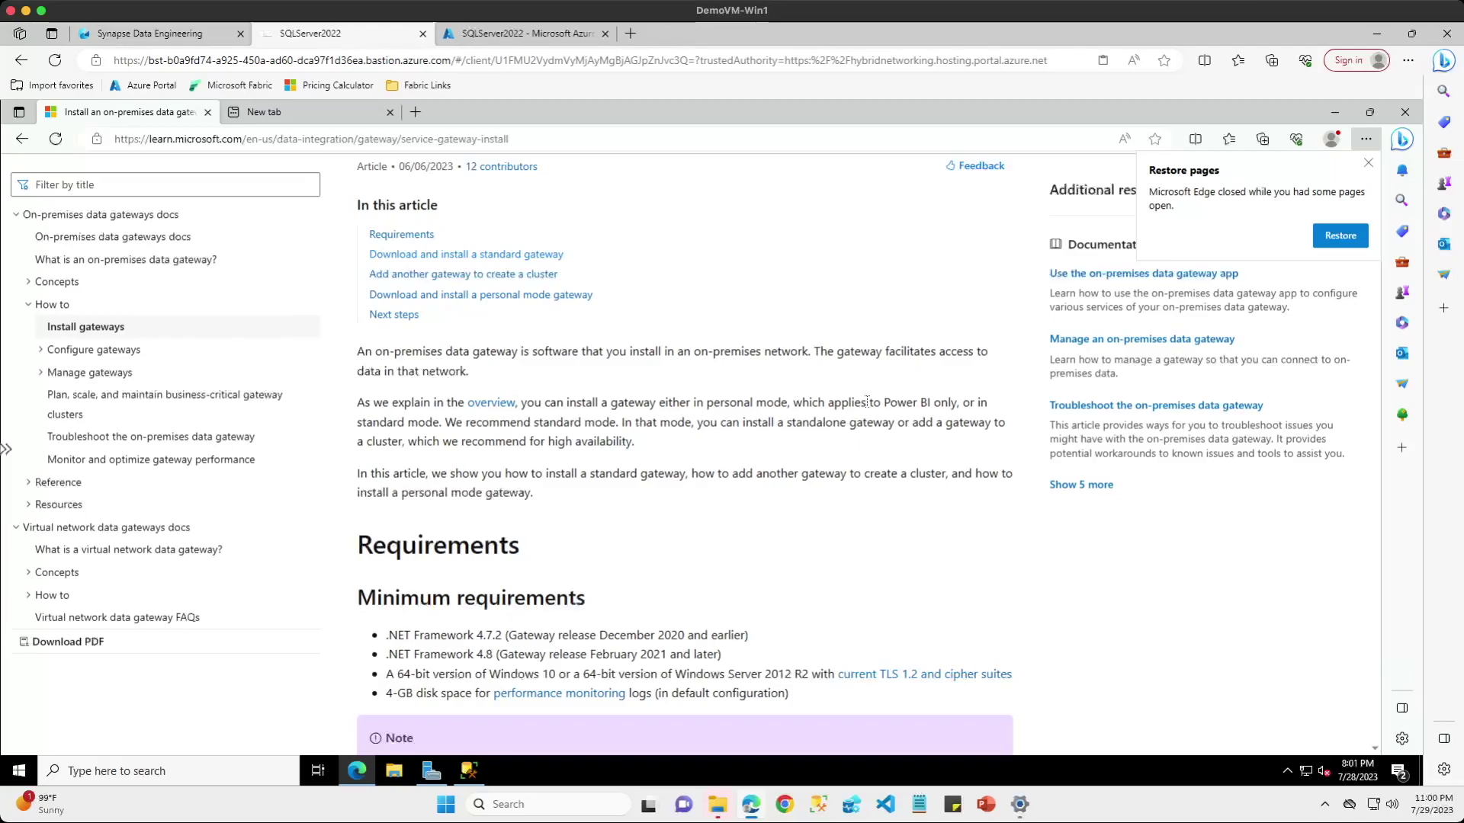
{"action": "left_click_drag", "start_coordinate": [871, 399], "coordinate": [959, 398]}
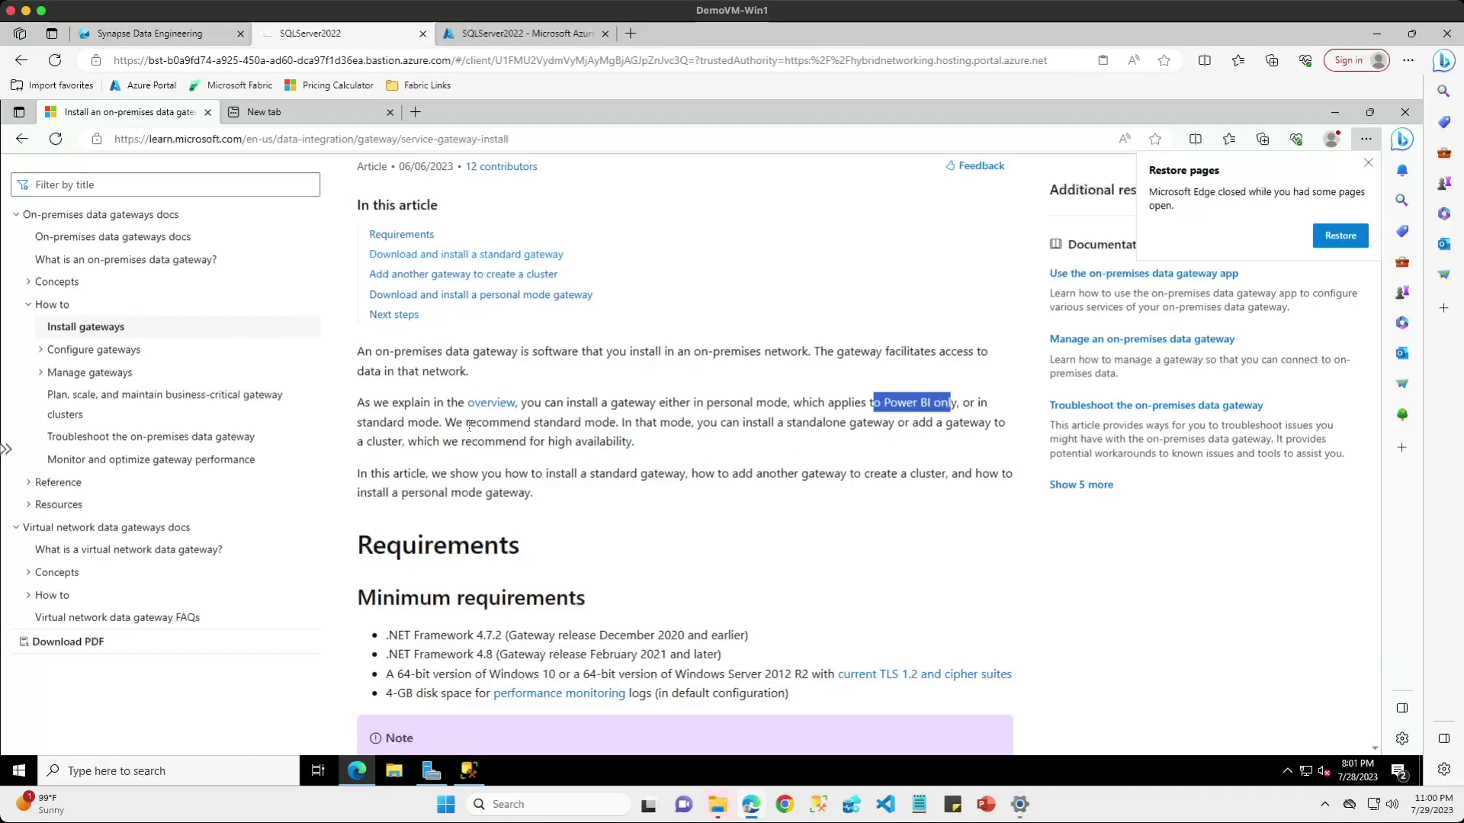
{"action": "left_click_drag", "start_coordinate": [466, 423], "coordinate": [620, 426]}
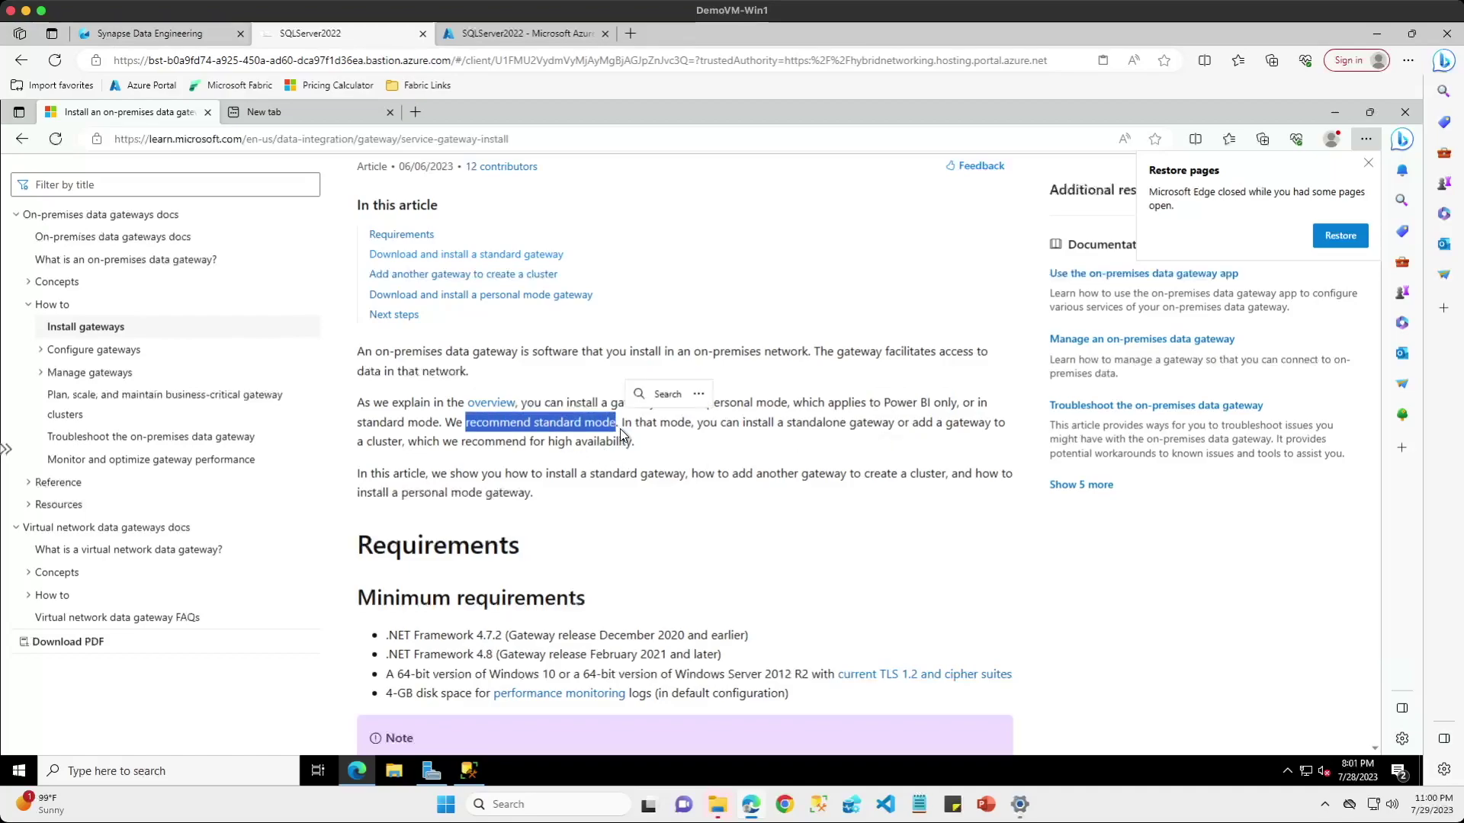
{"action": "scroll", "coordinate": [621, 431], "scroll_direction": "down", "scroll_amount": 6}
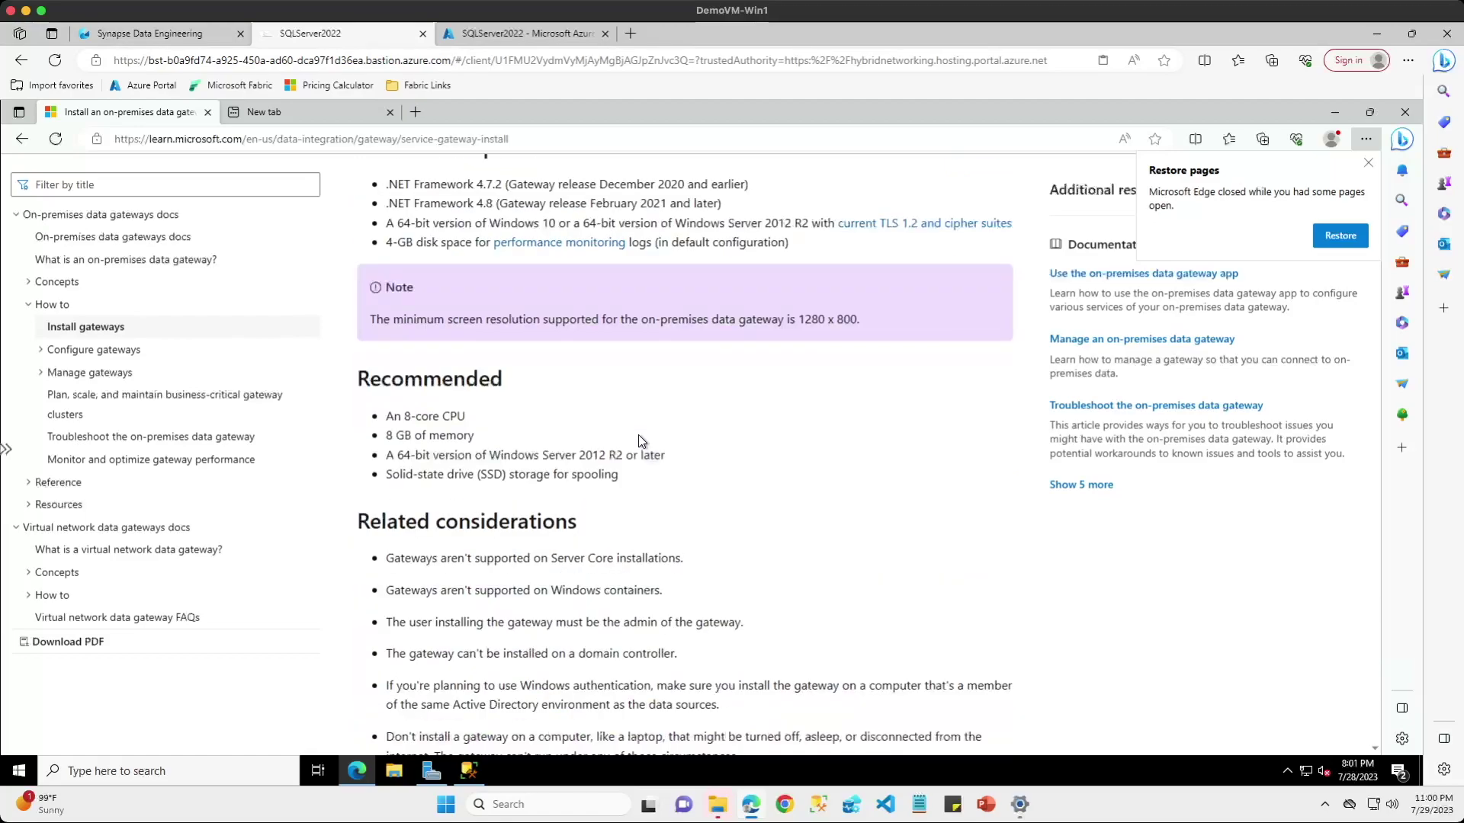
{"action": "scroll", "coordinate": [638, 435], "scroll_direction": "down", "scroll_amount": 8}
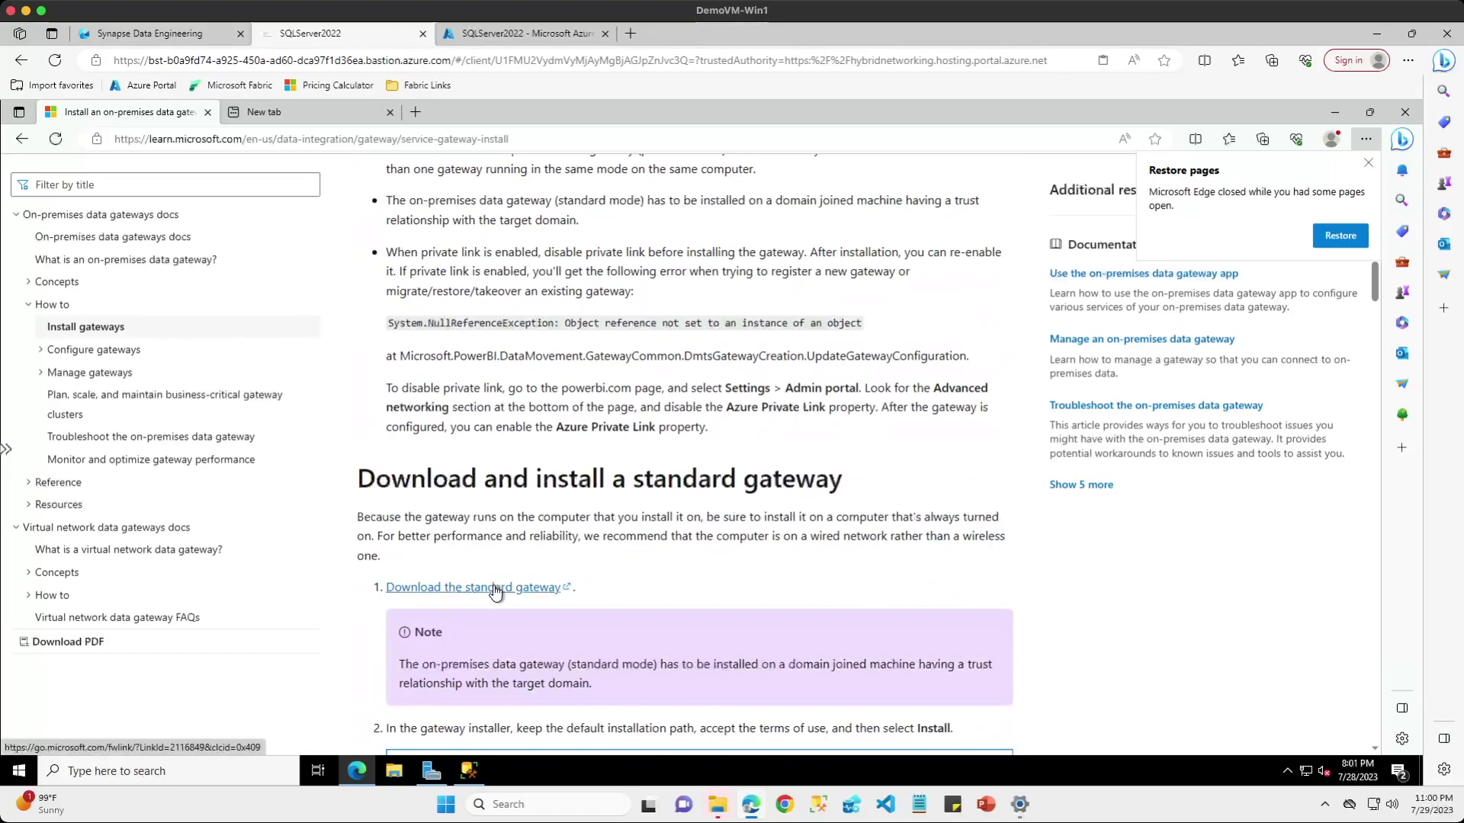
Download and run GatewayInstall.exe, accept the terms, and install the standard gateway in its default folder
{"action": "left_click", "coordinate": [496, 591]}
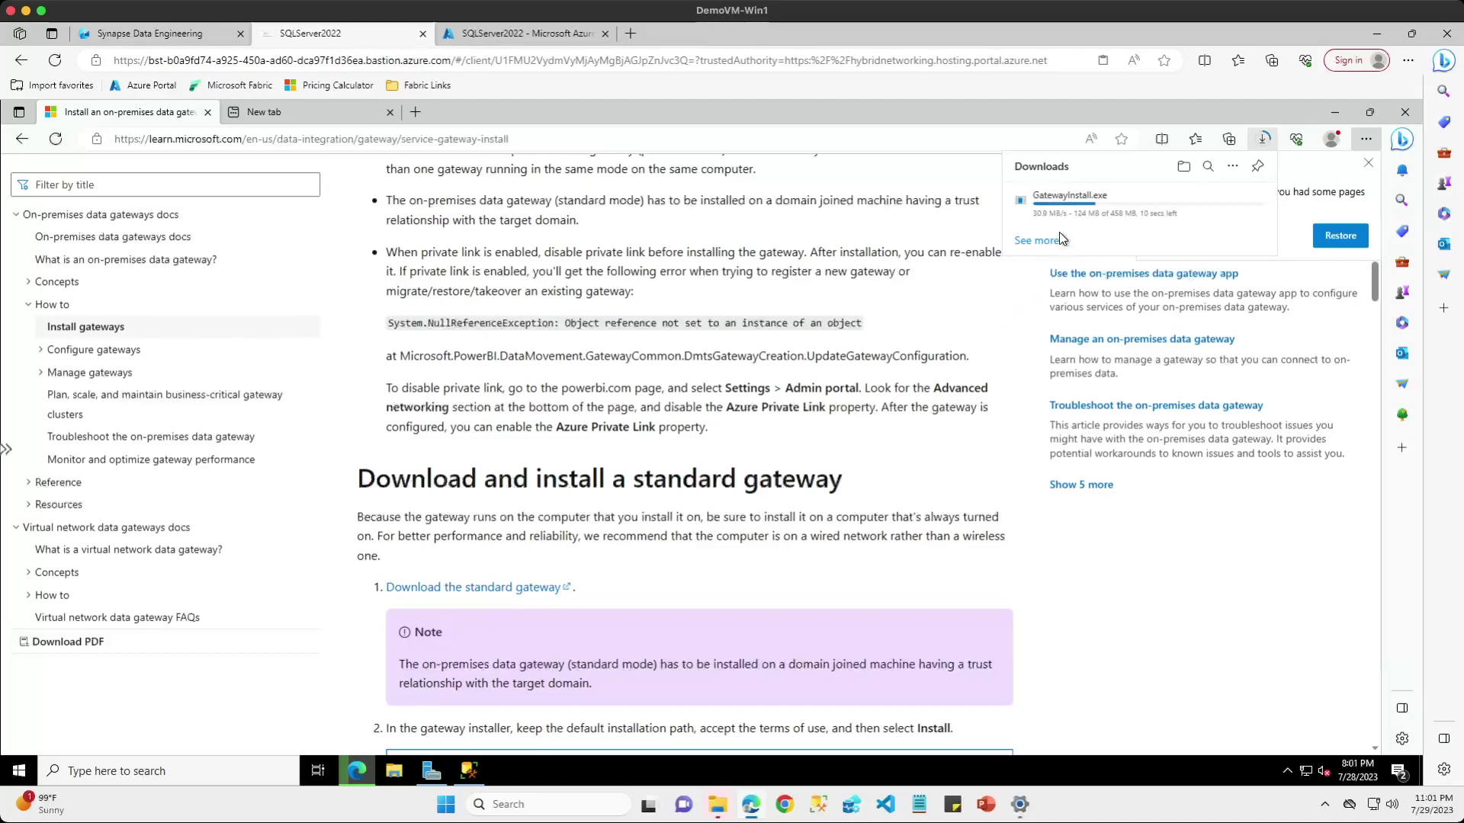
{"action": "mouse_move", "coordinate": [1096, 210]}
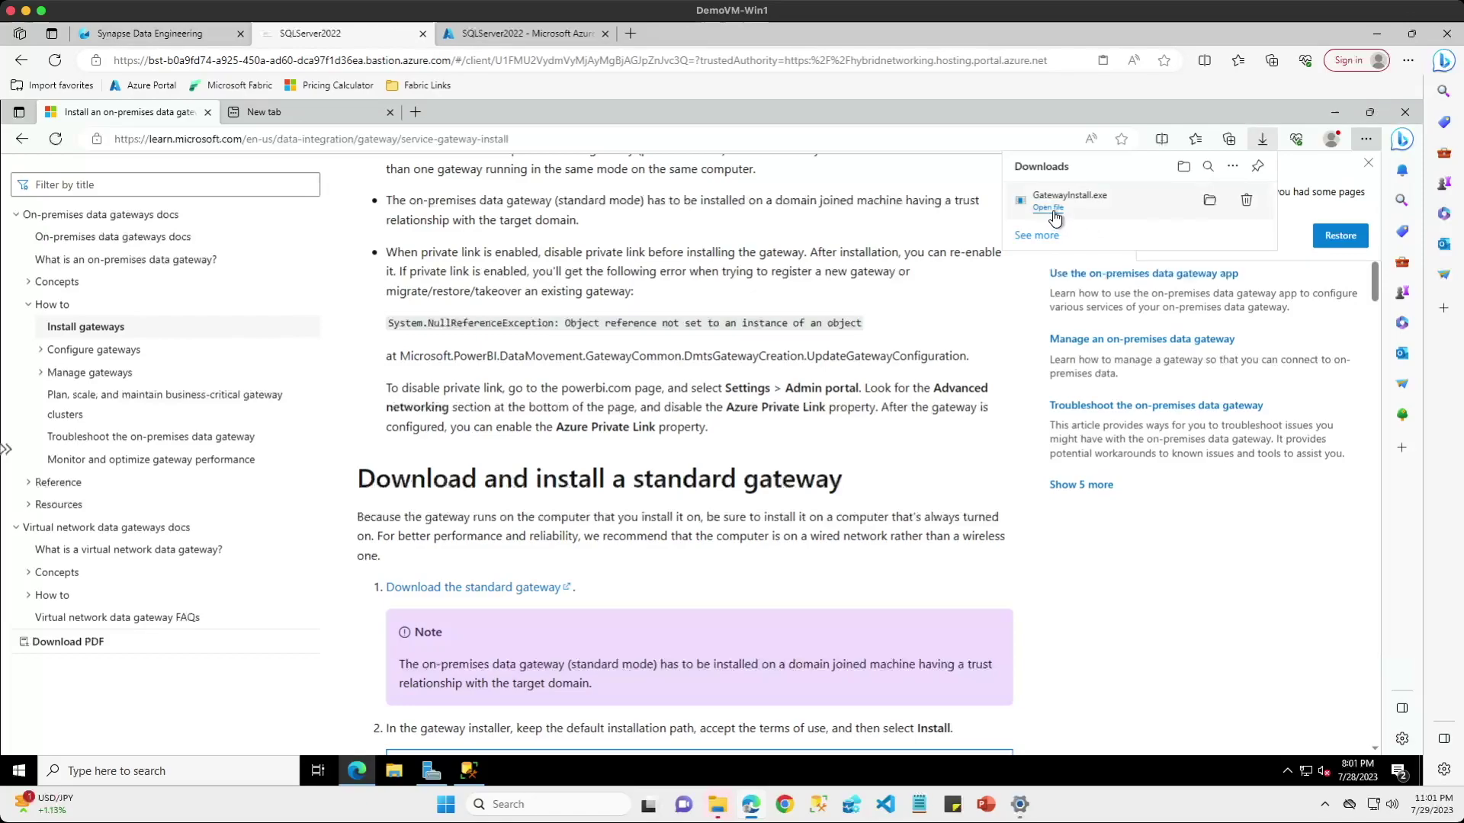
{"action": "left_click", "coordinate": [1049, 208]}
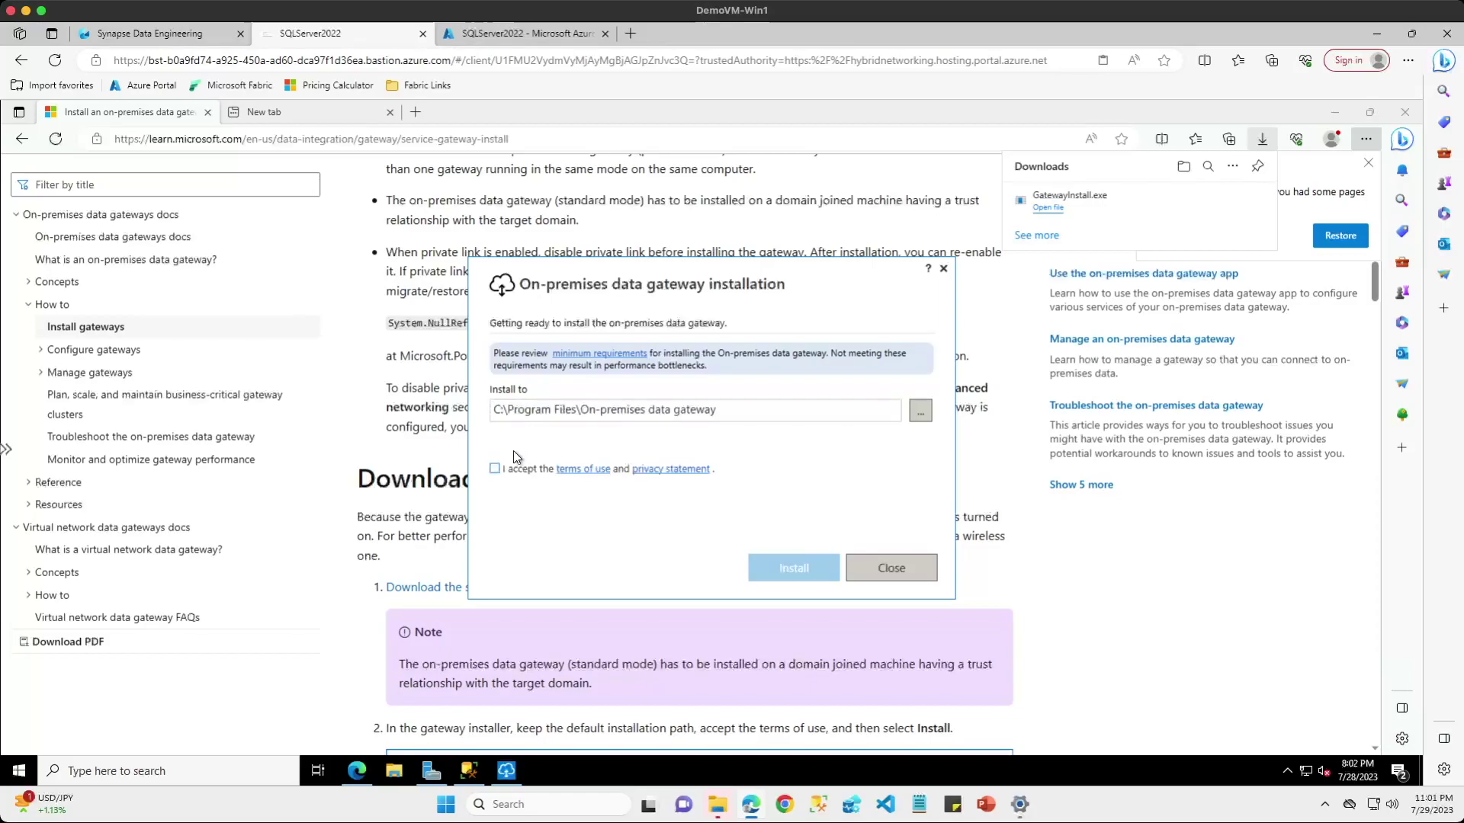
{"action": "left_click", "coordinate": [495, 469]}
{"action": "left_click", "coordinate": [777, 563]}
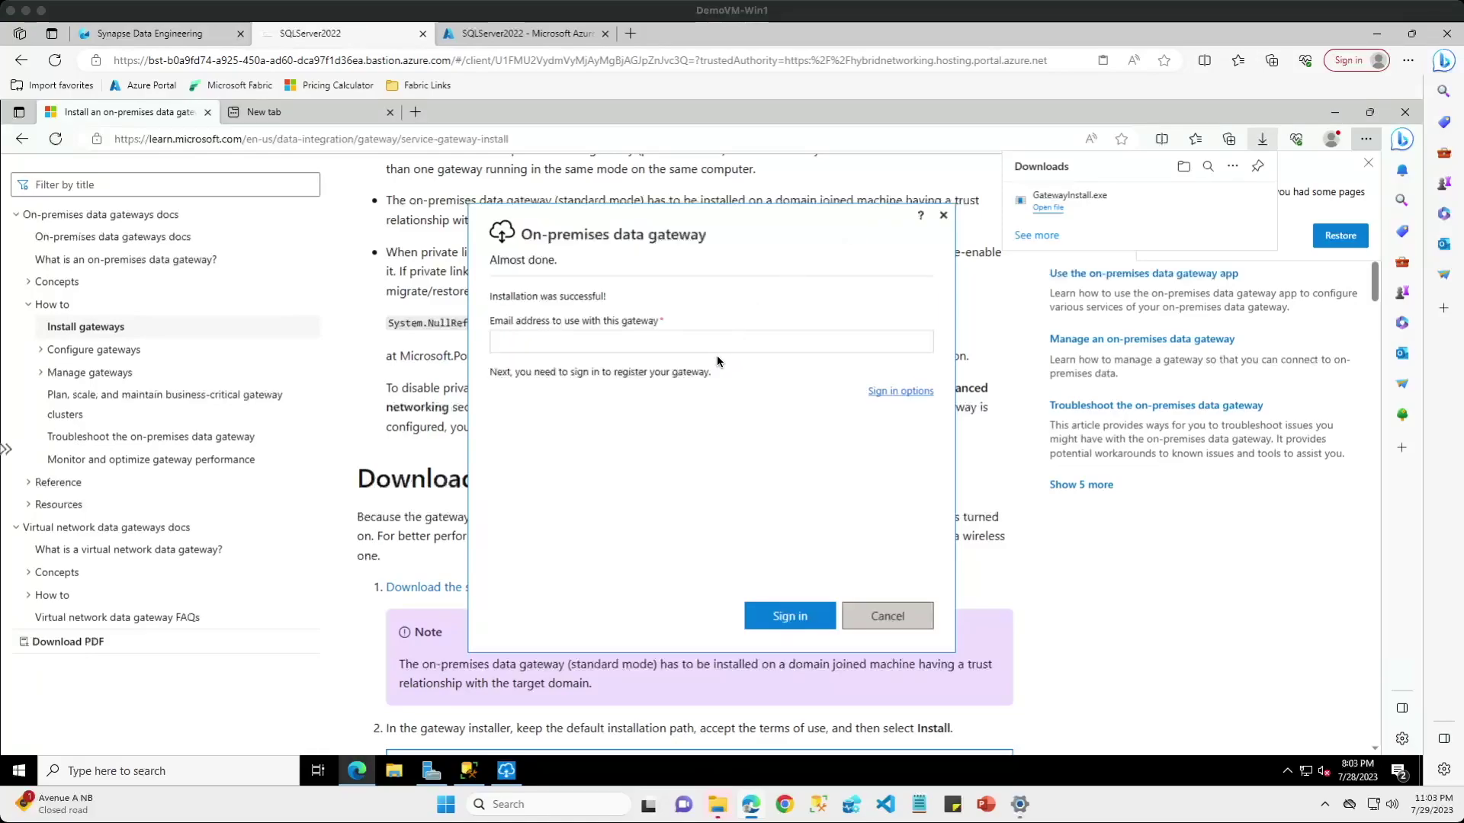
{"action": "left_click", "coordinate": [676, 347]}
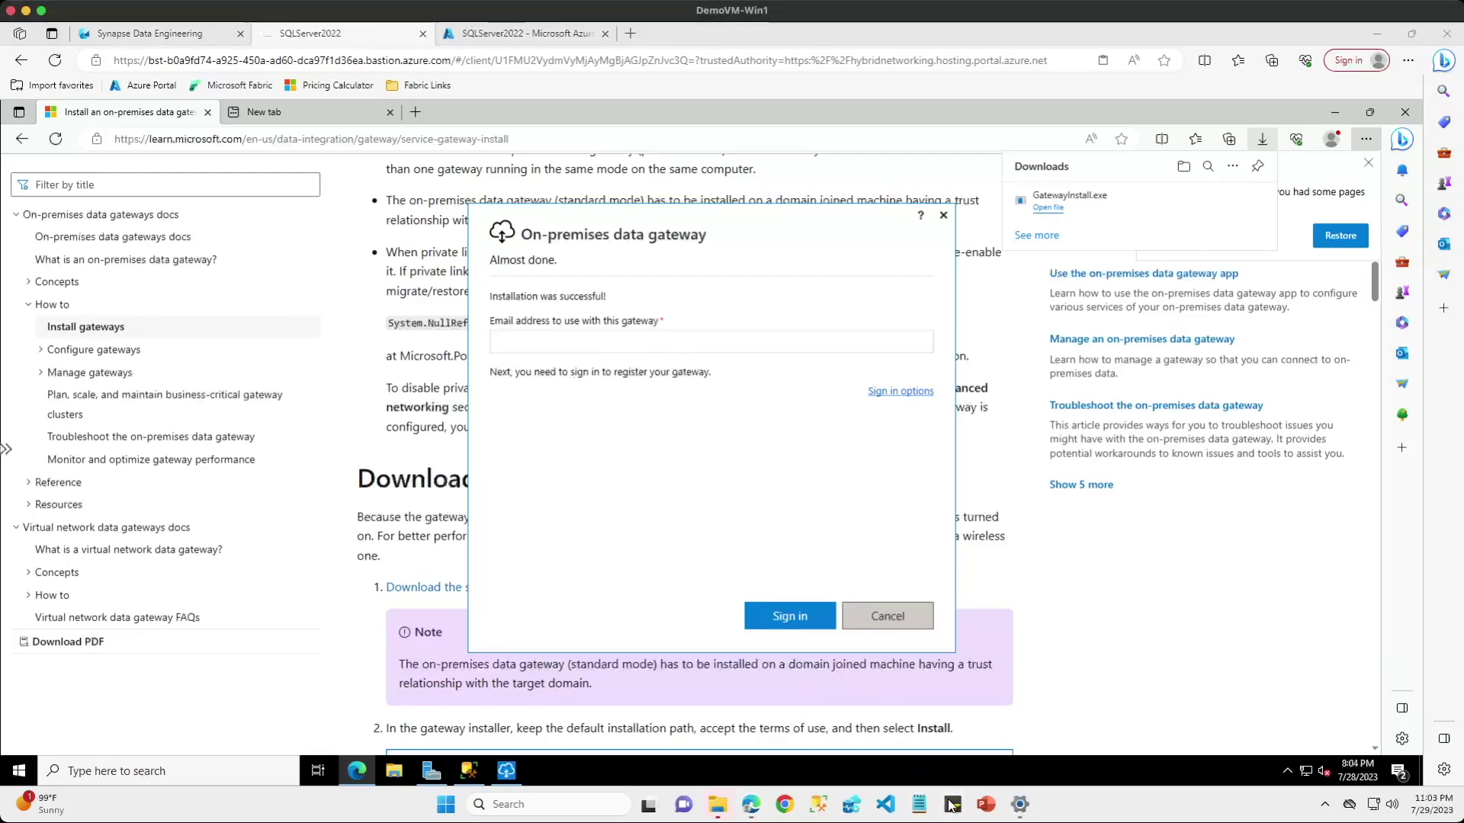
Sign in to the gateway installer with the organisation's account e-mail and password
{"action": "left_click", "coordinate": [524, 343]}
{"action": "key", "text": "ctrl+v"}
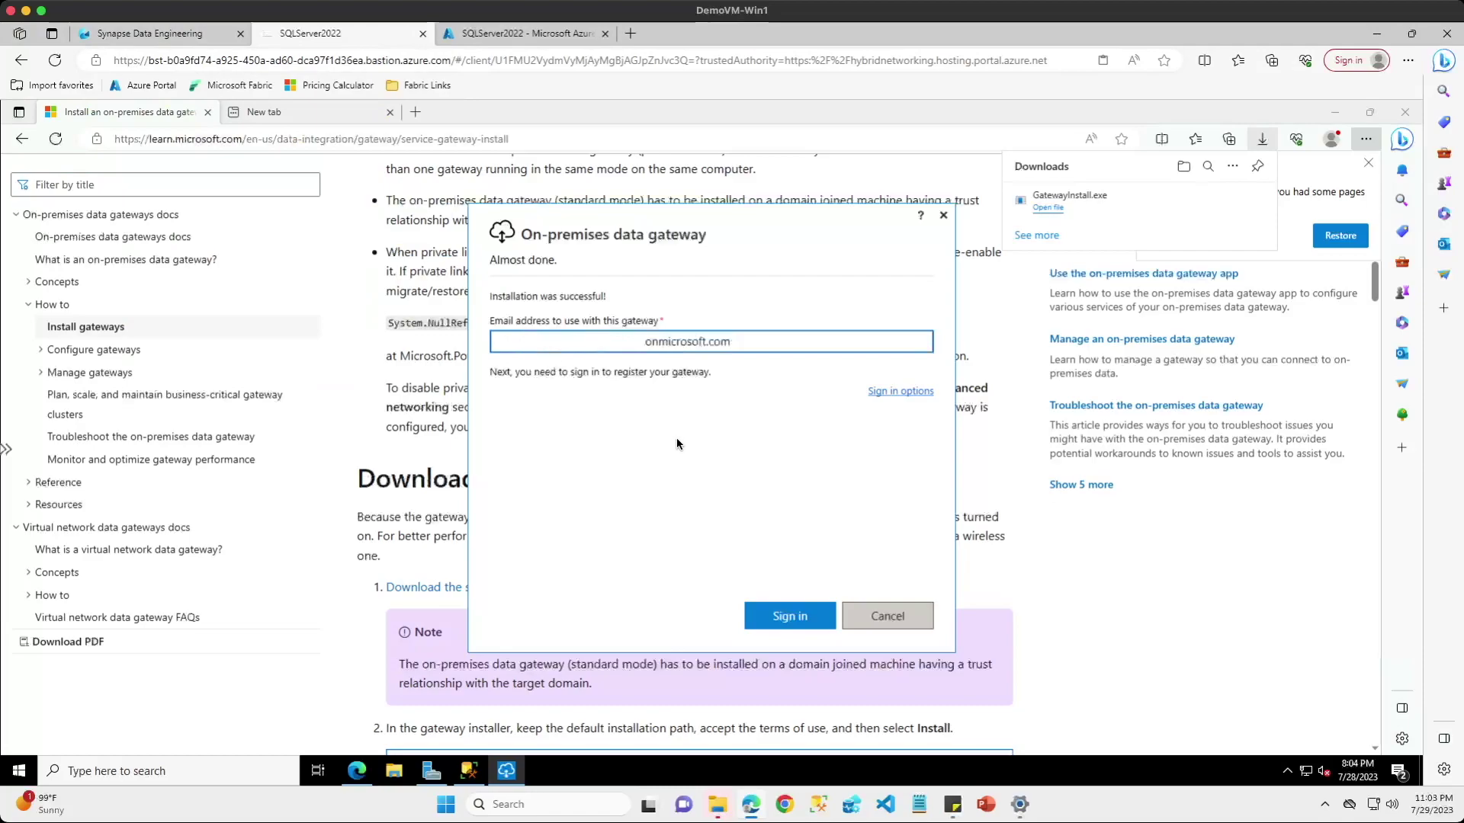
{"action": "left_click", "coordinate": [790, 619]}
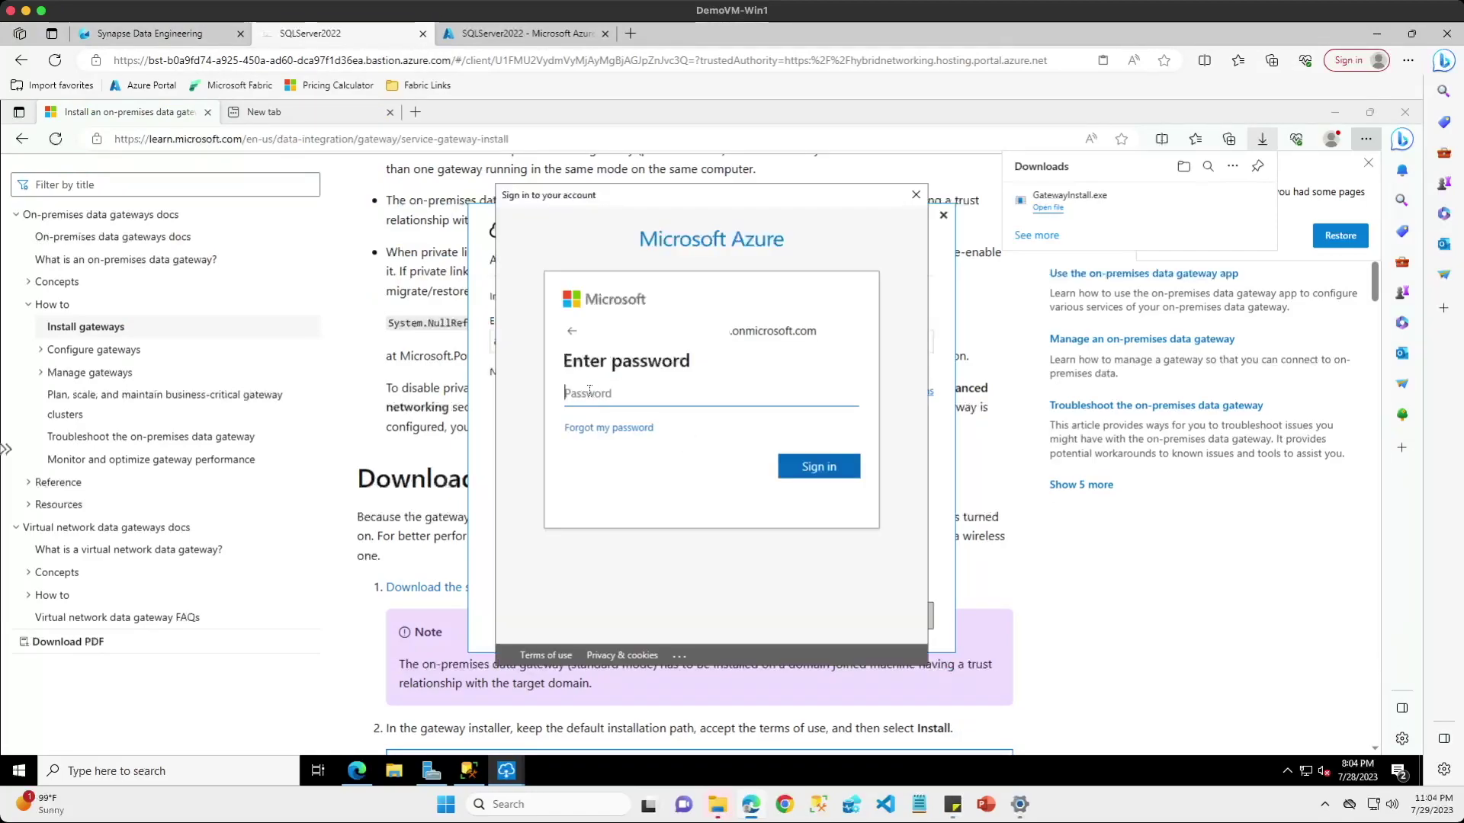
{"action": "key", "text": "ctrl+v"}
{"action": "left_click", "coordinate": [809, 475]}
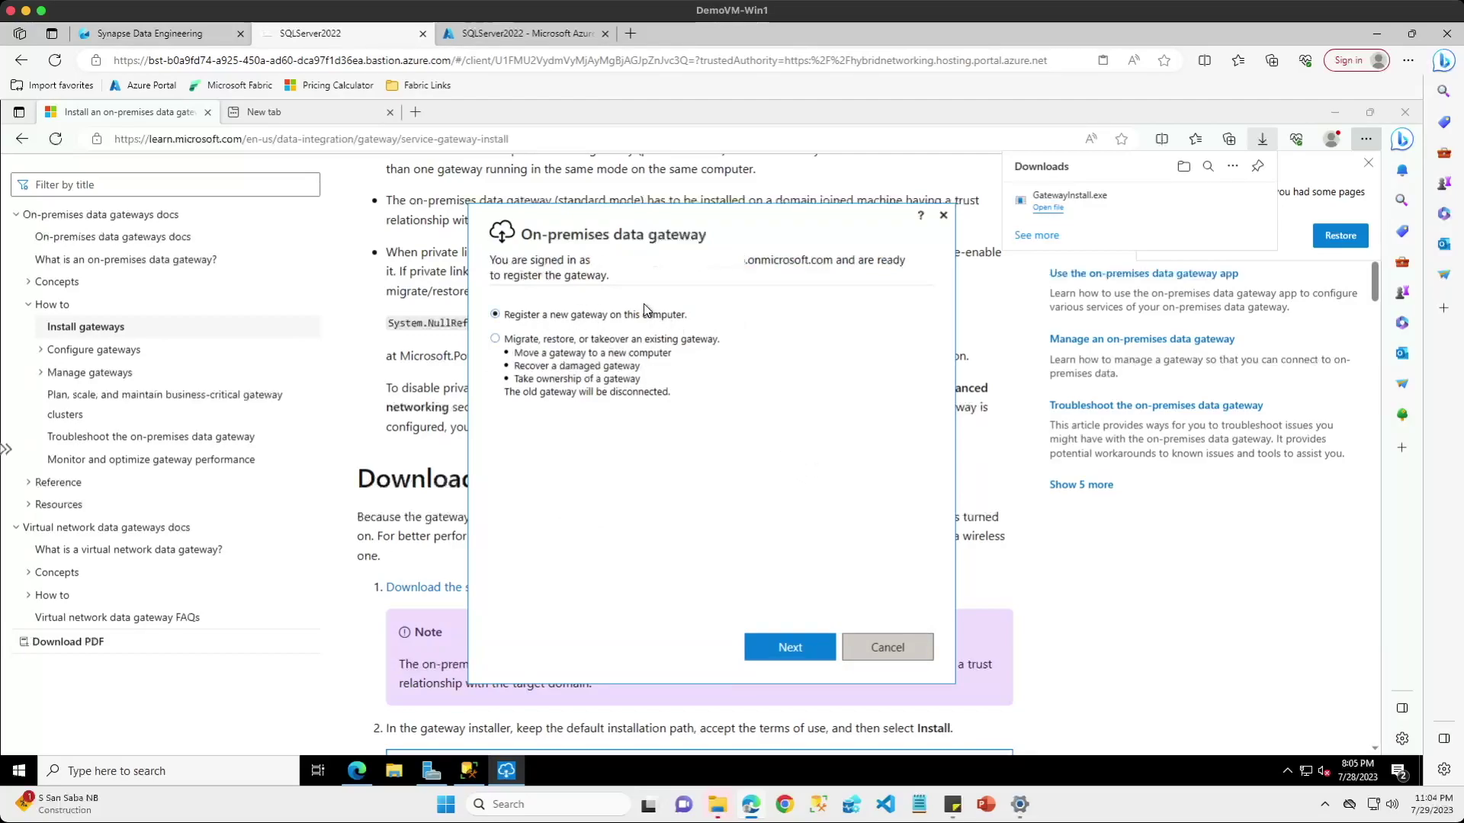
Register a new gateway named MyOnPremGateway, entering and confirming a recovery key
{"action": "left_click", "coordinate": [793, 654]}
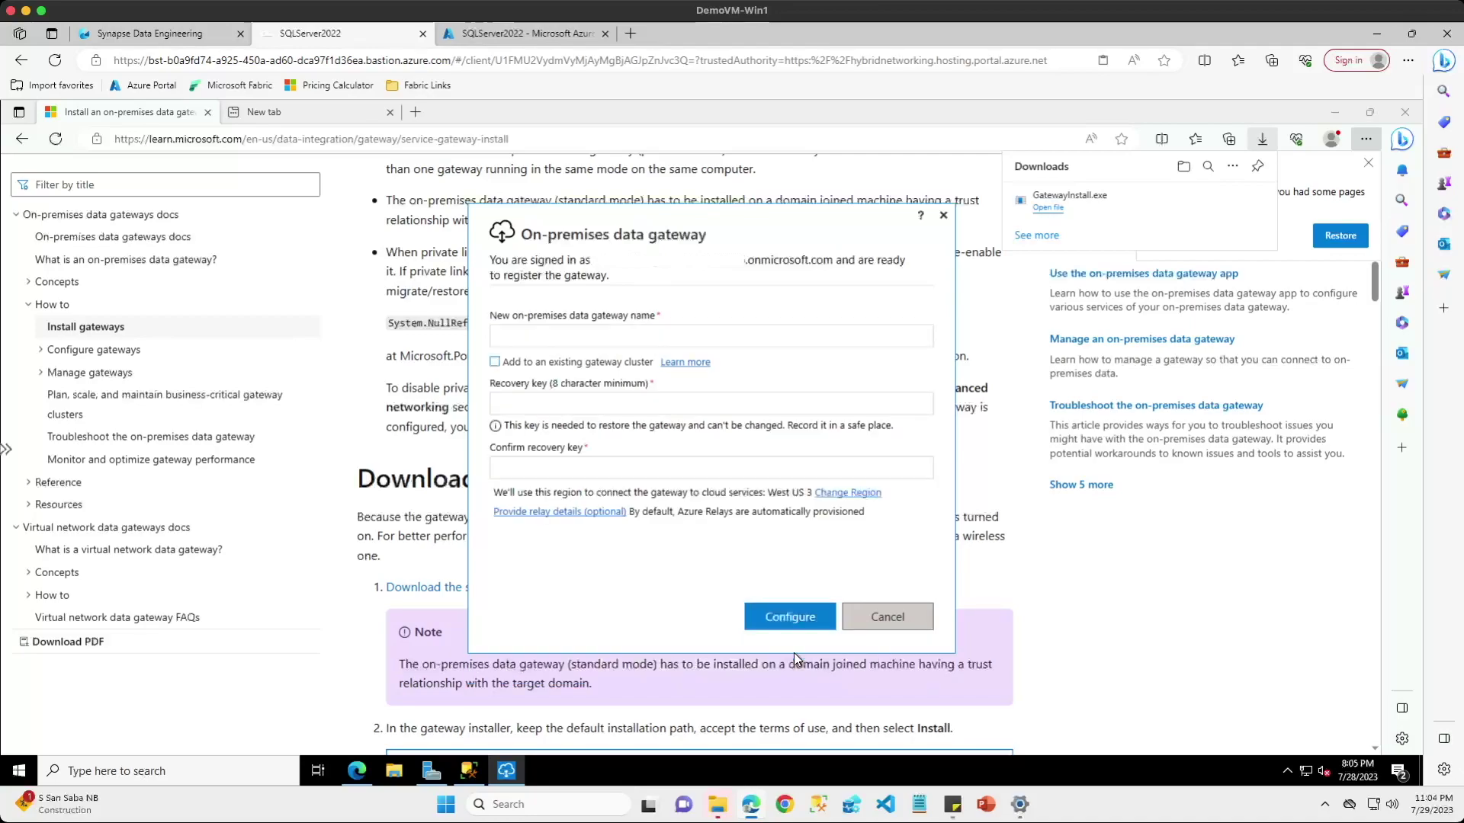
{"action": "left_click", "coordinate": [633, 336]}
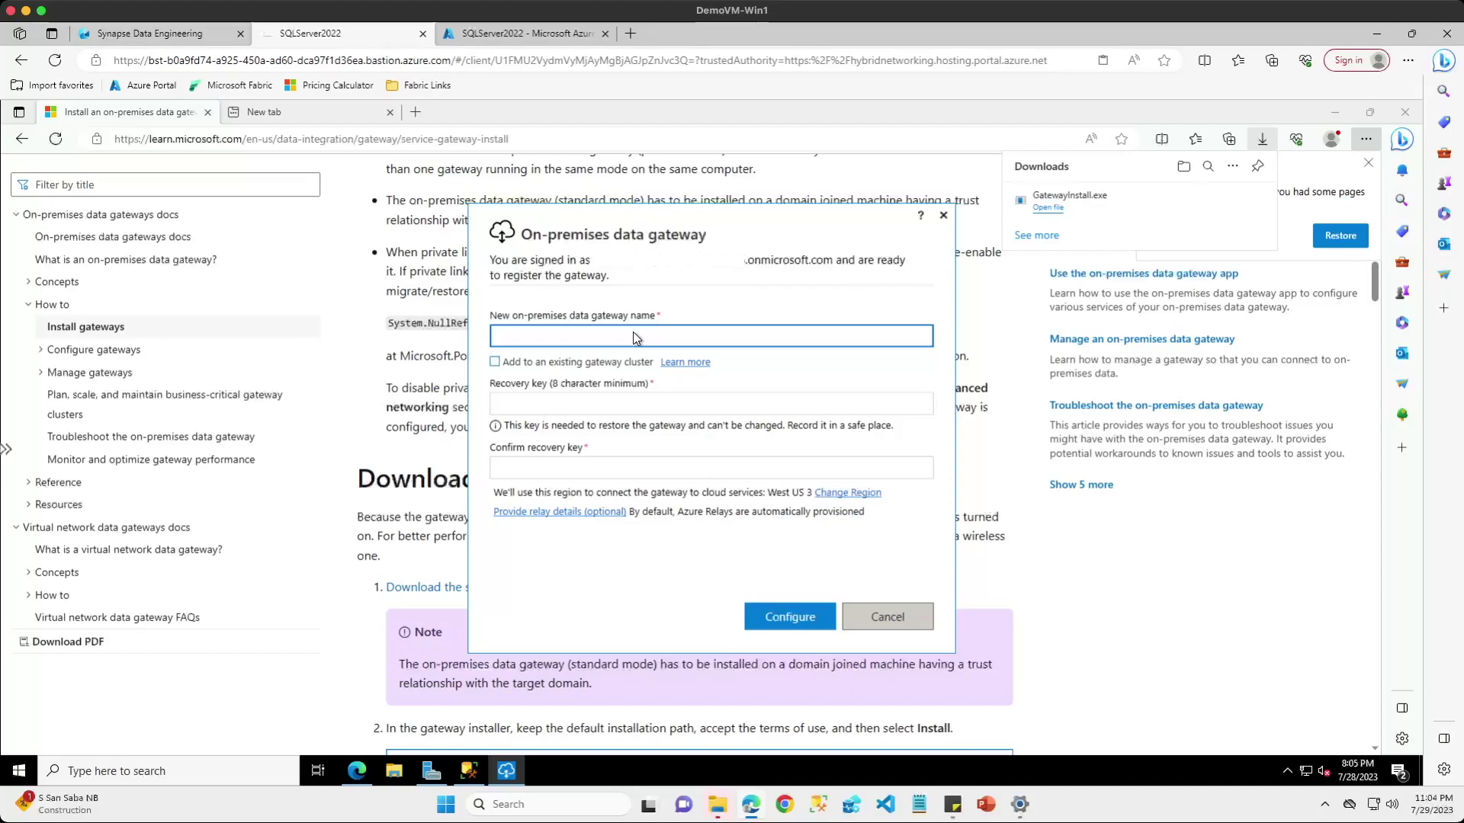
{"action": "type", "text": "MyOnPremGateway"}
{"action": "left_click", "coordinate": [614, 402]}
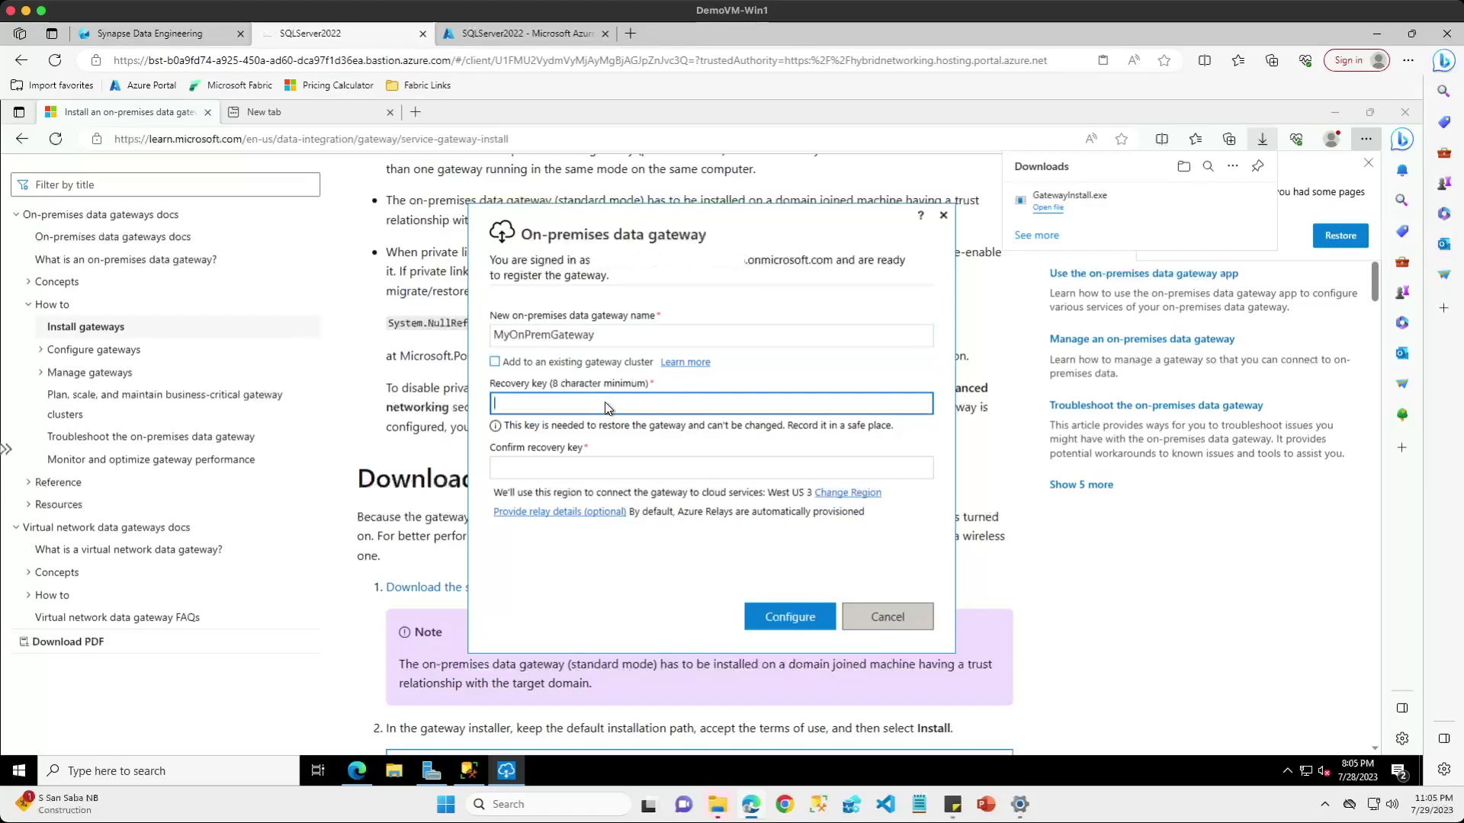
{"action": "type", "text": "a"}
{"action": "key", "text": "Tab"}
{"action": "type", "text": "aaaaa"}
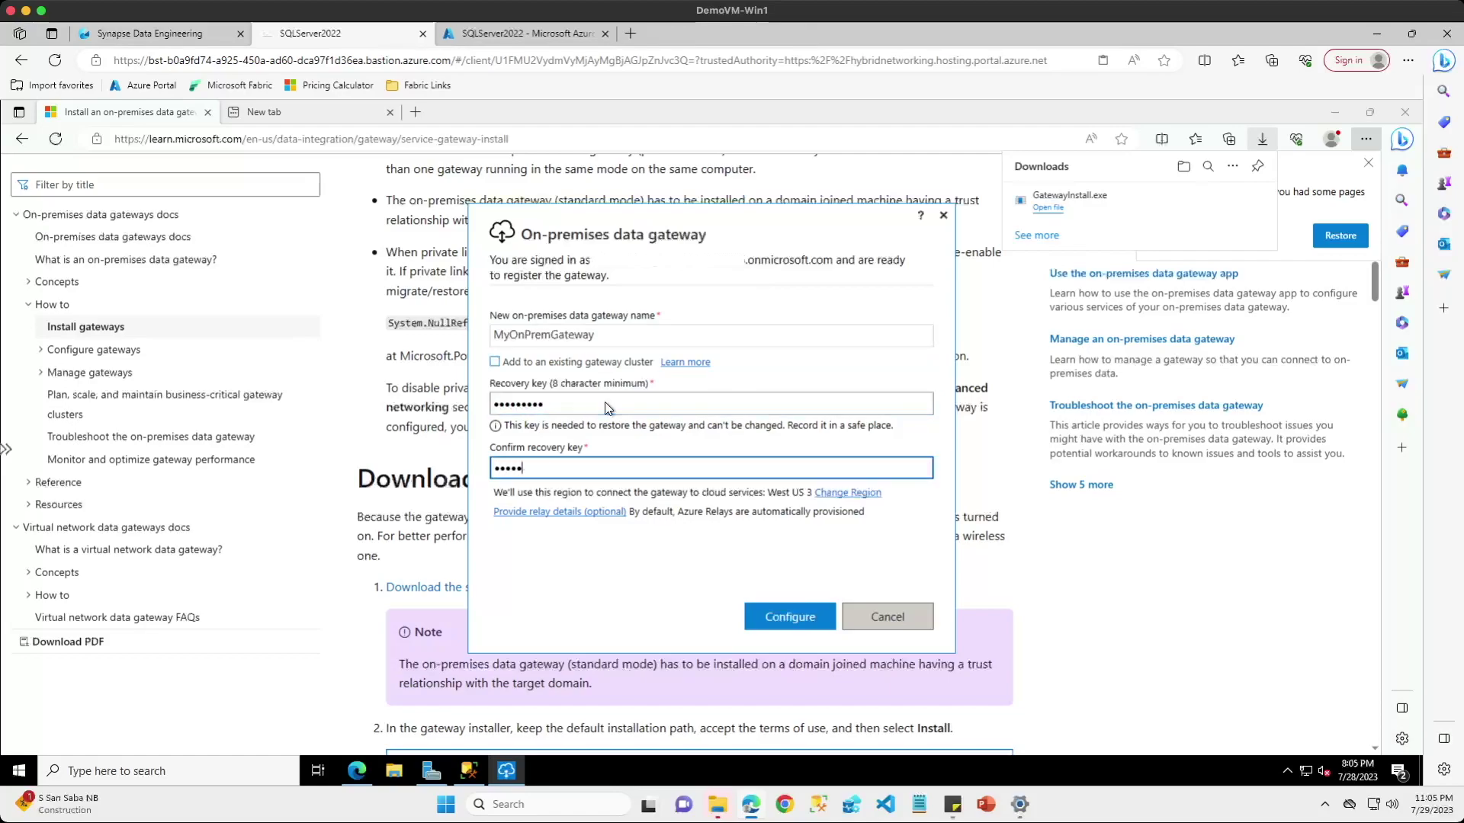
{"action": "type", "text": "aaaa"}
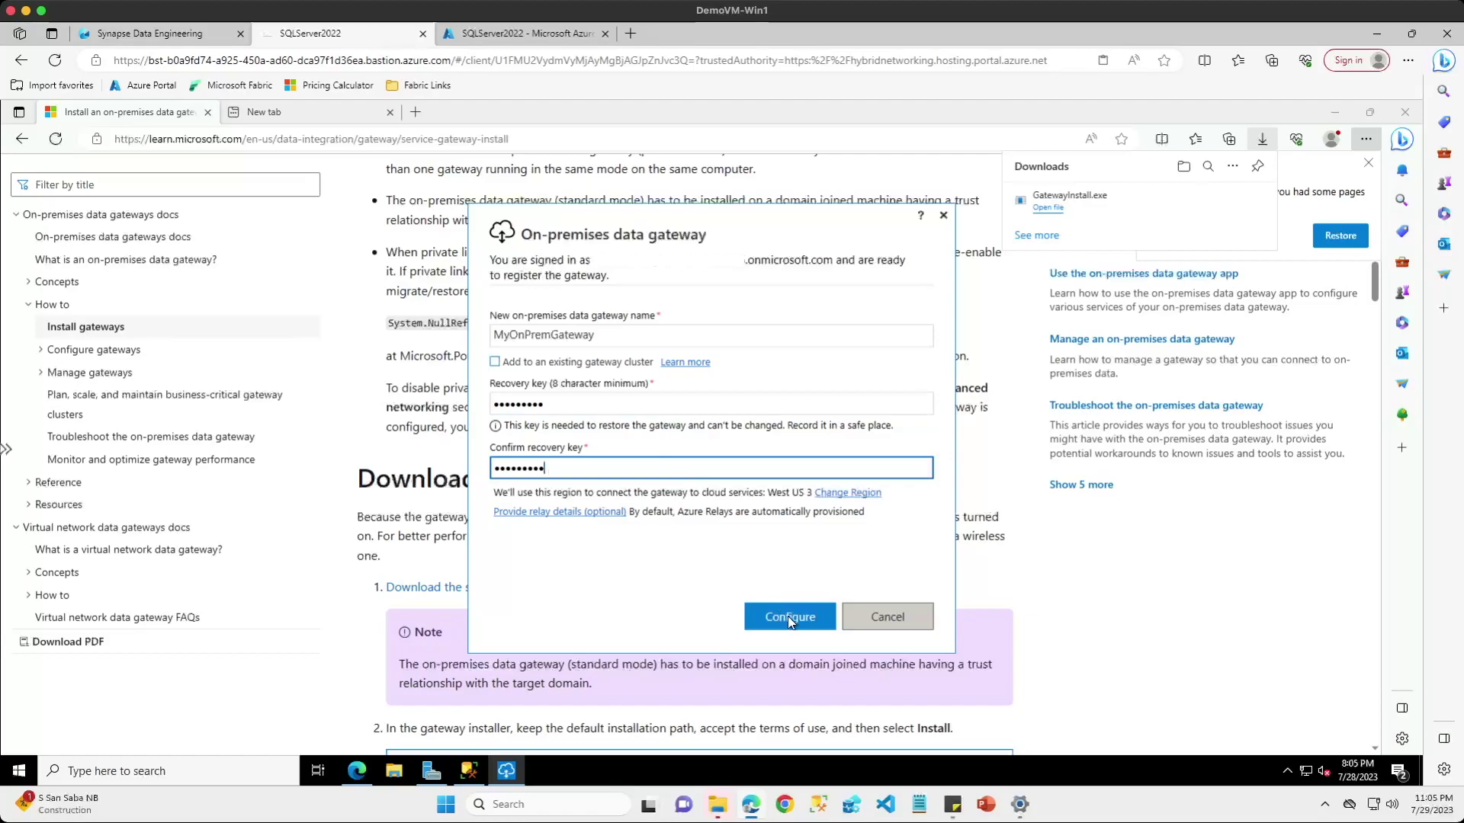
{"action": "left_click", "coordinate": [788, 613]}
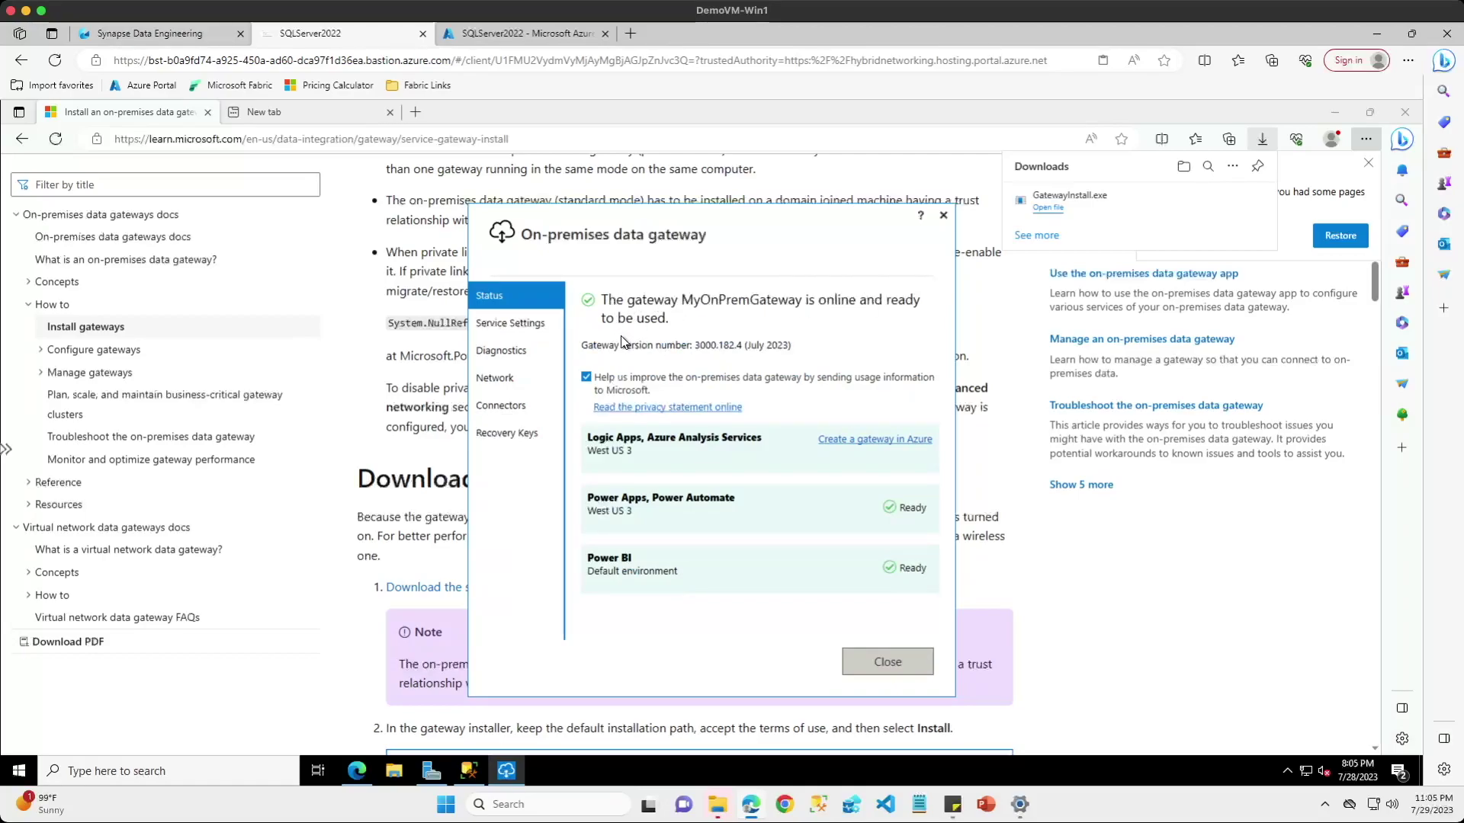
Close the installer and refresh Fabric's On-premises data gateways list to show MyOnPremGateway Online
{"action": "left_click", "coordinate": [860, 661]}
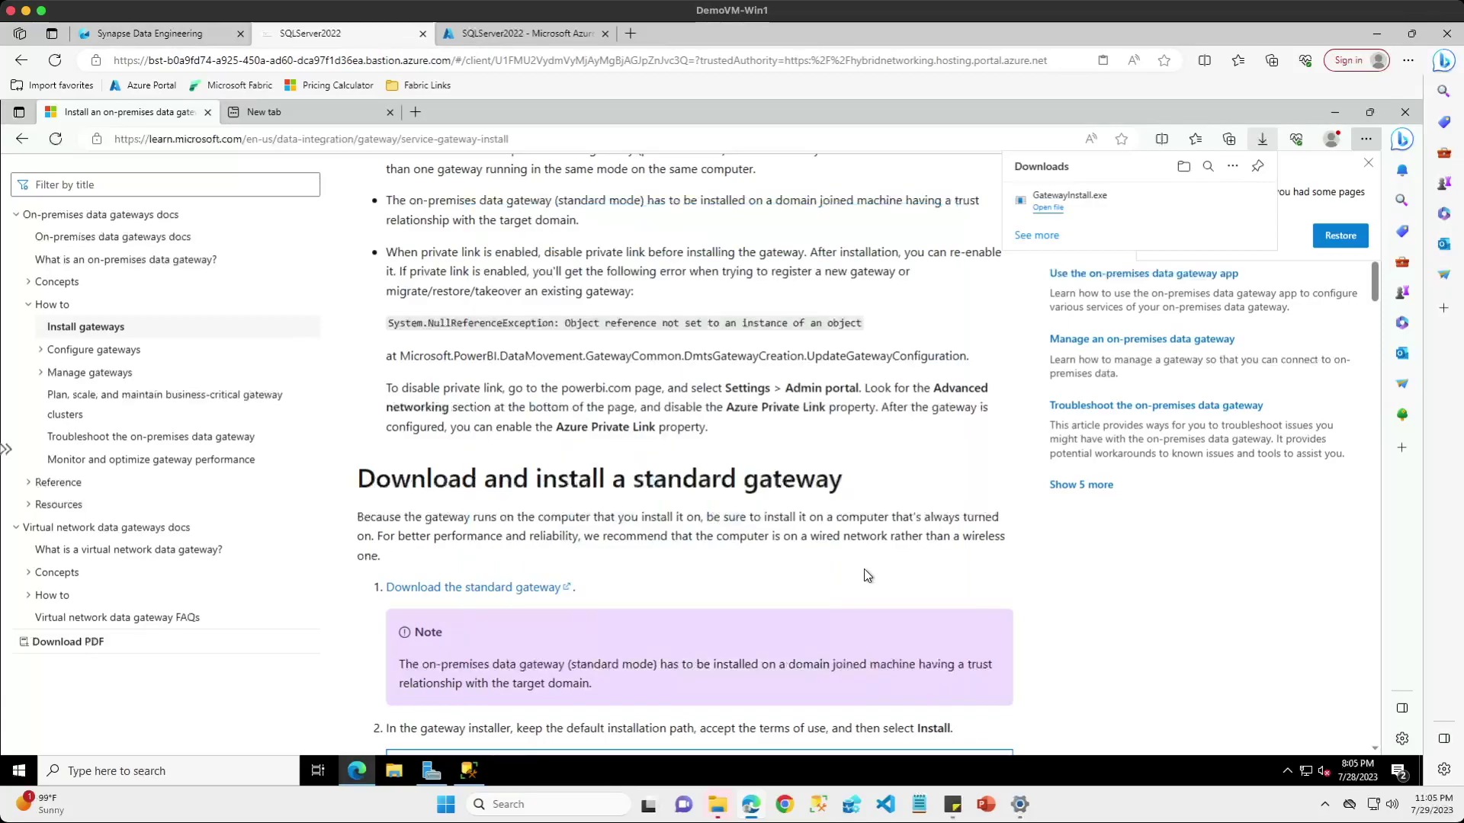
{"action": "left_click", "coordinate": [189, 39]}
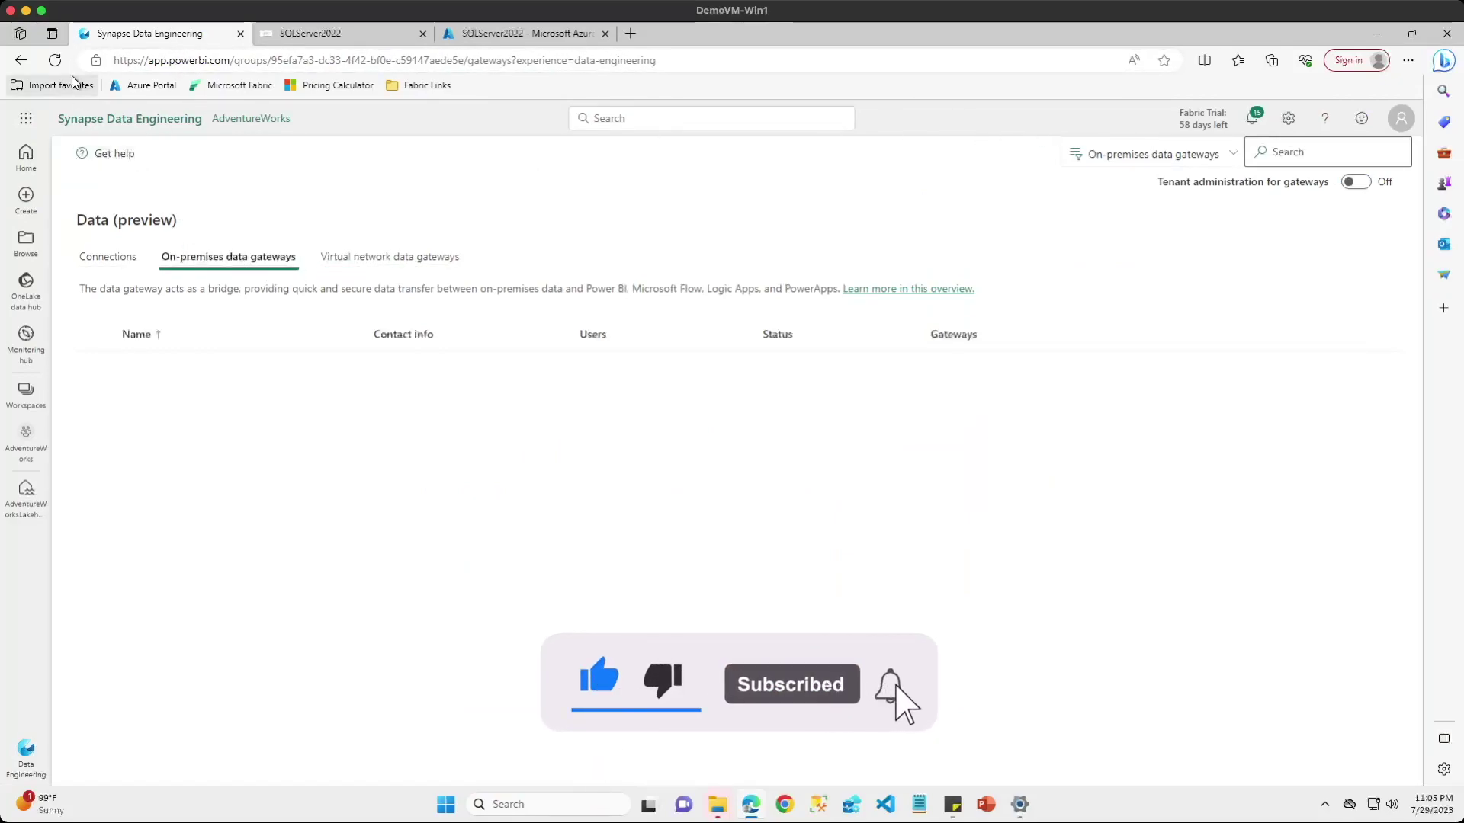
{"action": "left_click", "coordinate": [54, 61]}
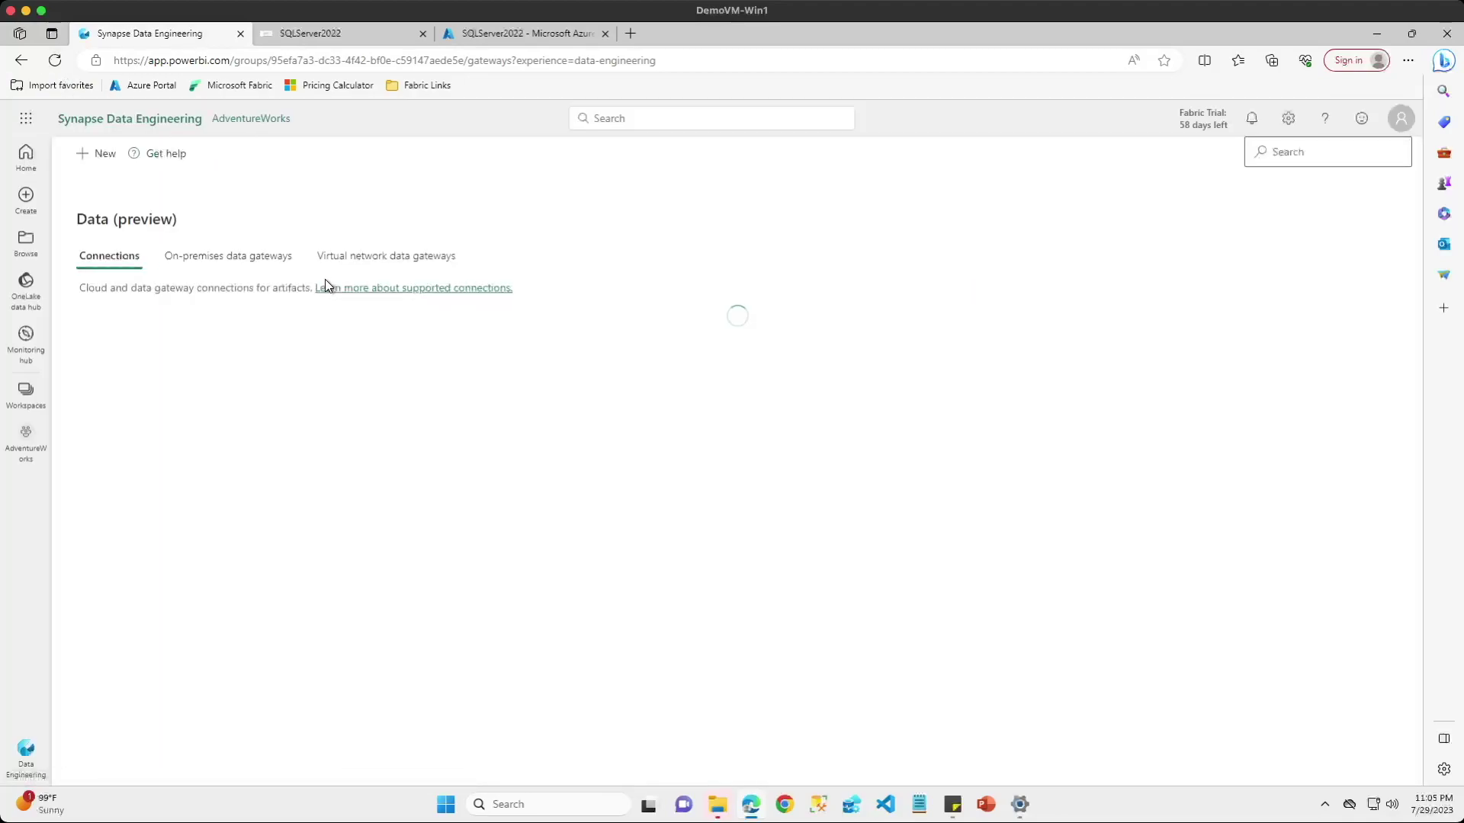
{"action": "left_click", "coordinate": [245, 264]}
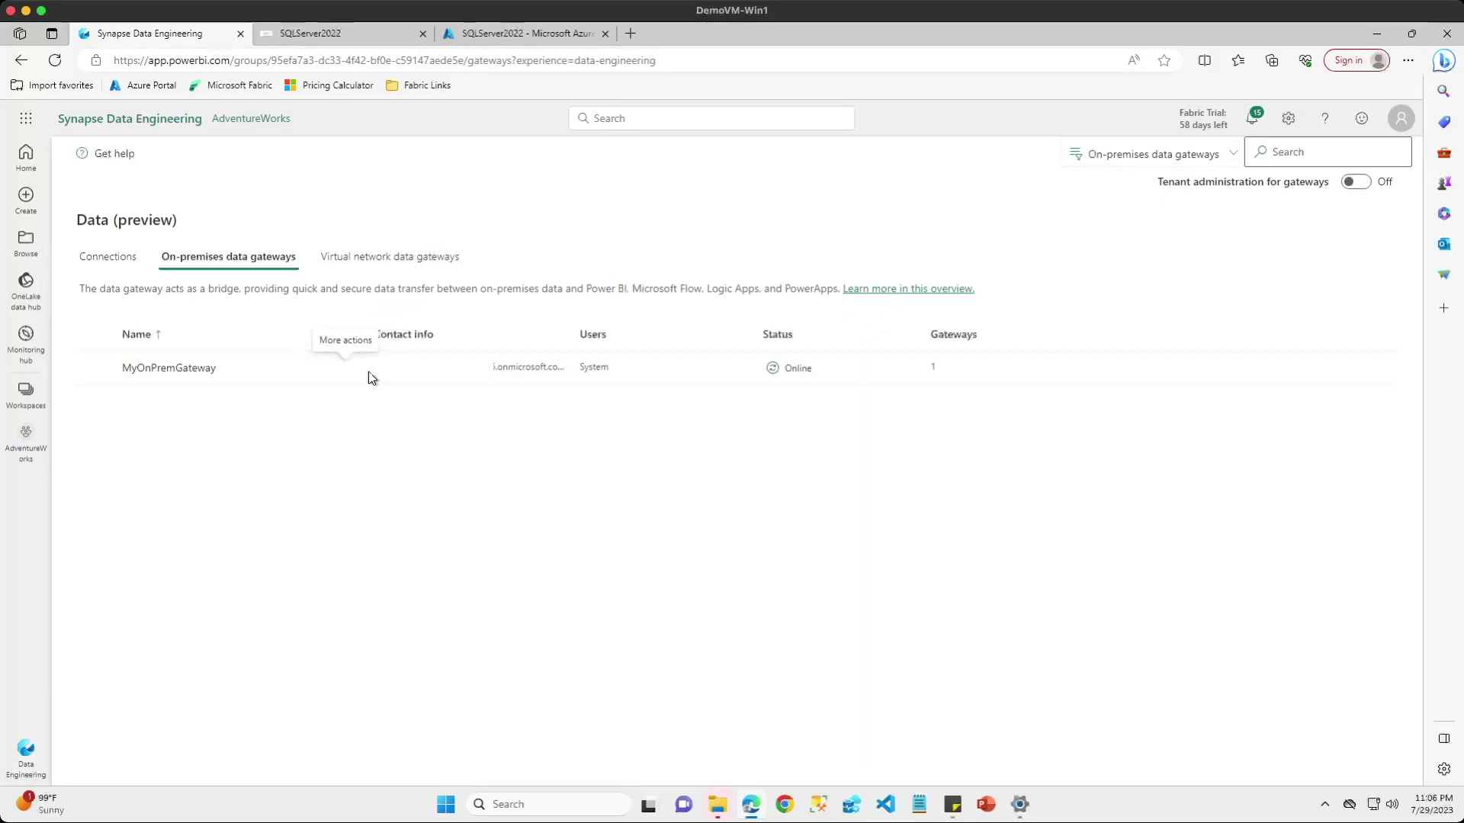
{"action": "left_click", "coordinate": [26, 753]}
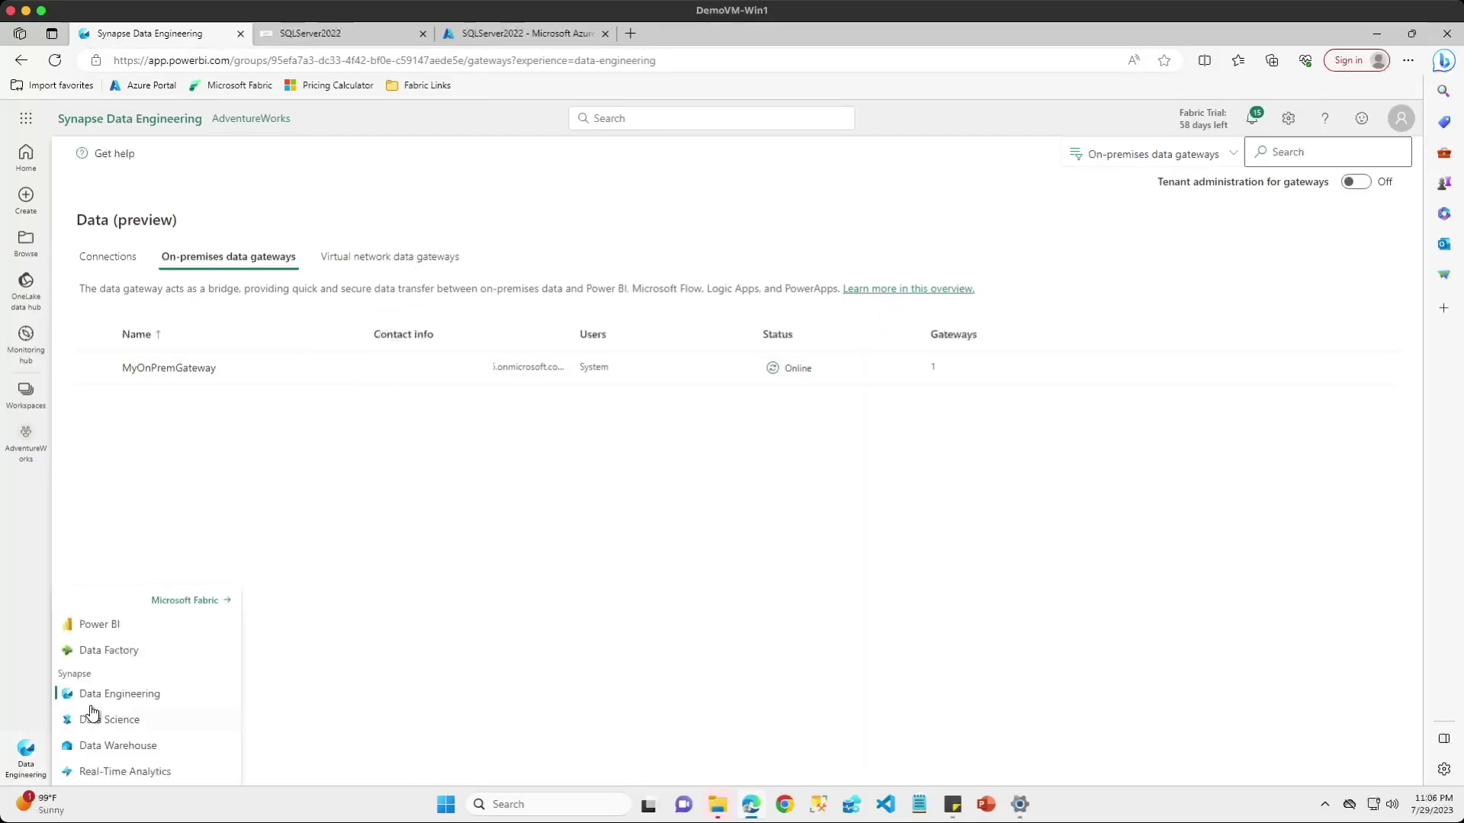
Switch to Data Factory and create a new Dataflow Gen2 (Preview), Dataflow 1
{"action": "left_click", "coordinate": [111, 652]}
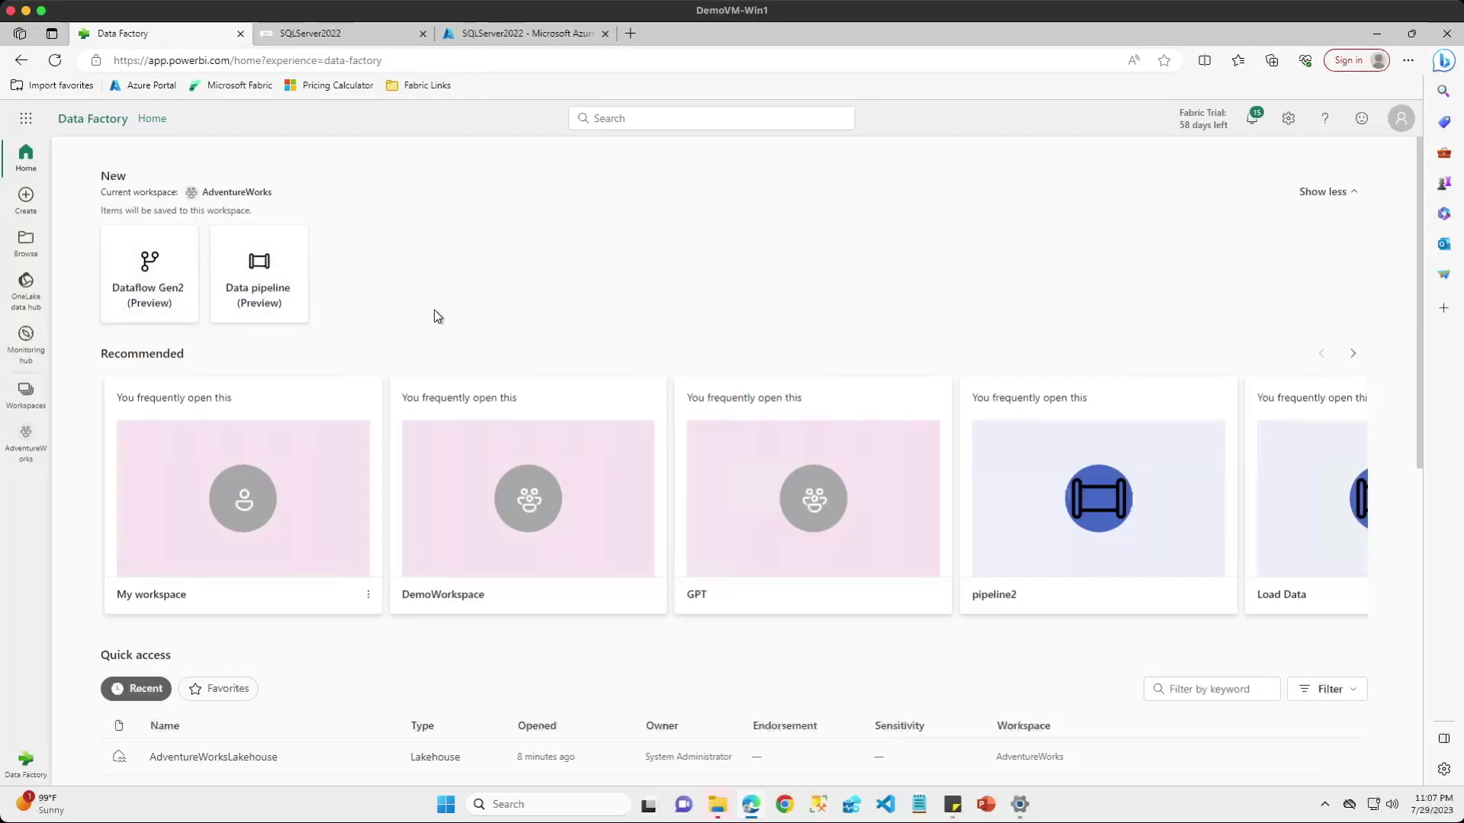
{"action": "left_click", "coordinate": [153, 298]}
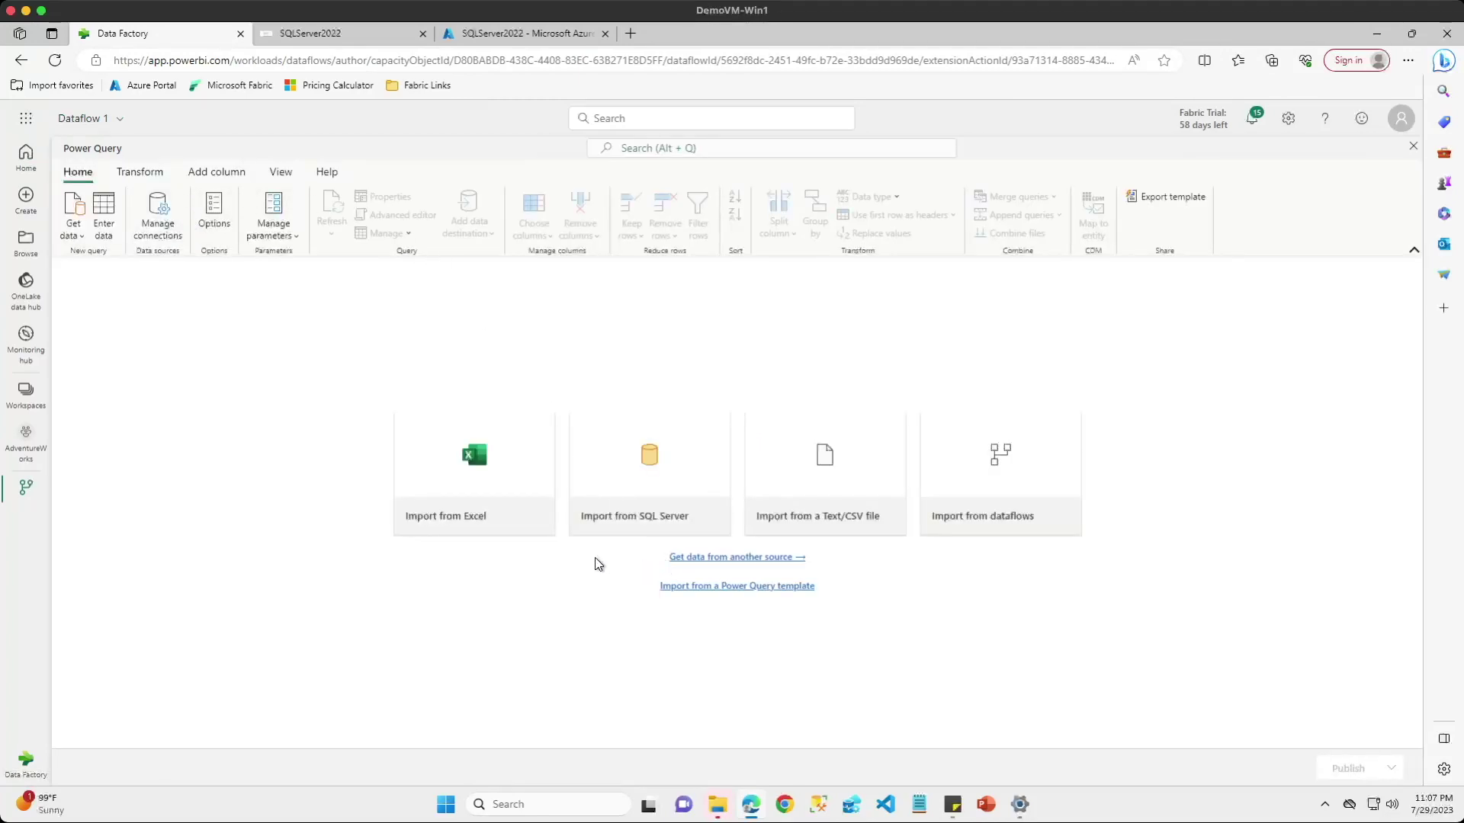
Pick SQL Server database as the source, with server SQLServer2022 and database AdventureWorksDW2022
{"action": "left_click", "coordinate": [74, 238]}
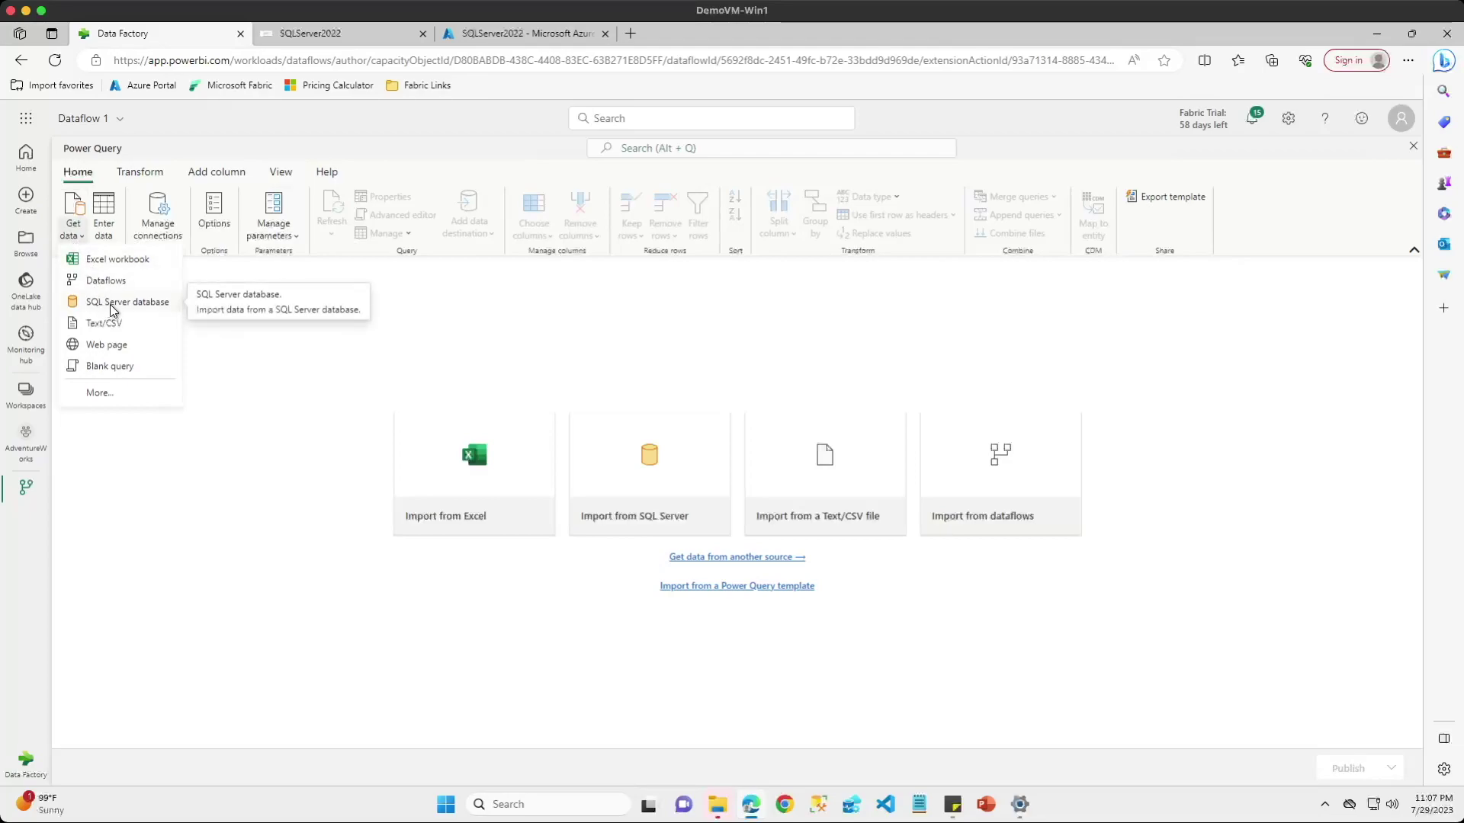
{"action": "left_click", "coordinate": [112, 303]}
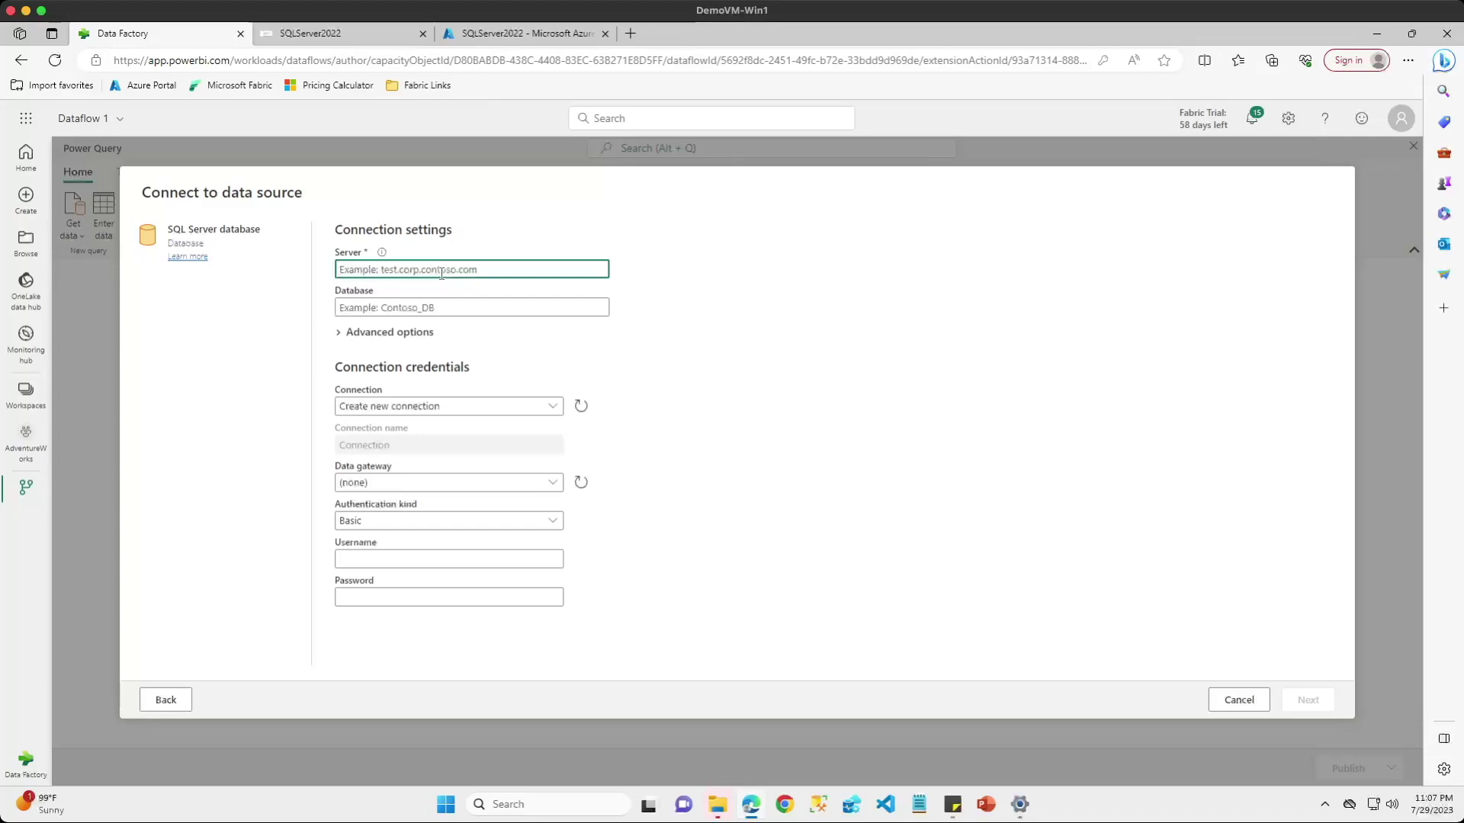
{"action": "type", "text": "SQLServer2022"}
{"action": "key", "text": "Tab"}
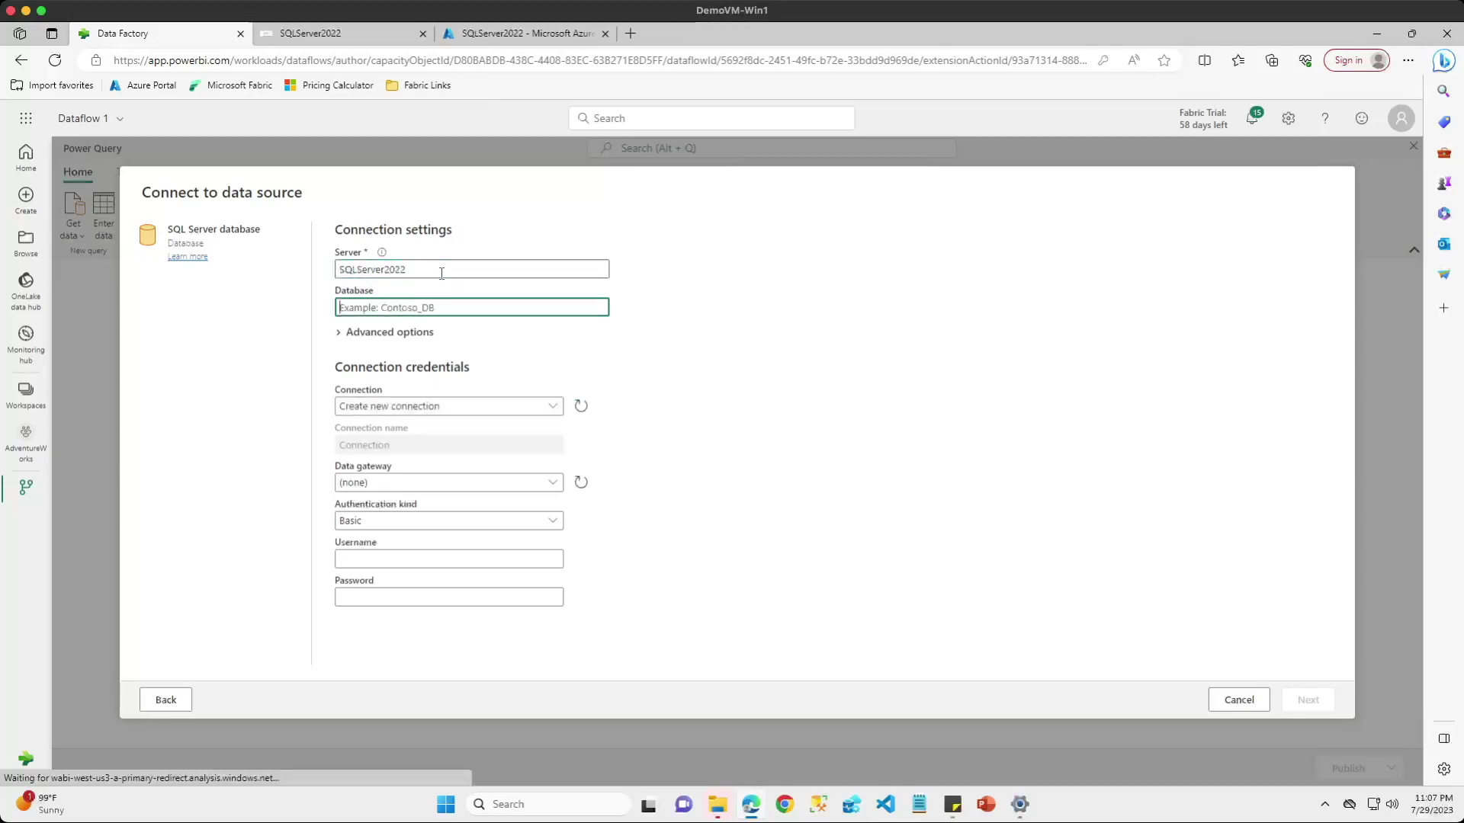
{"action": "type", "text": "Advent"}
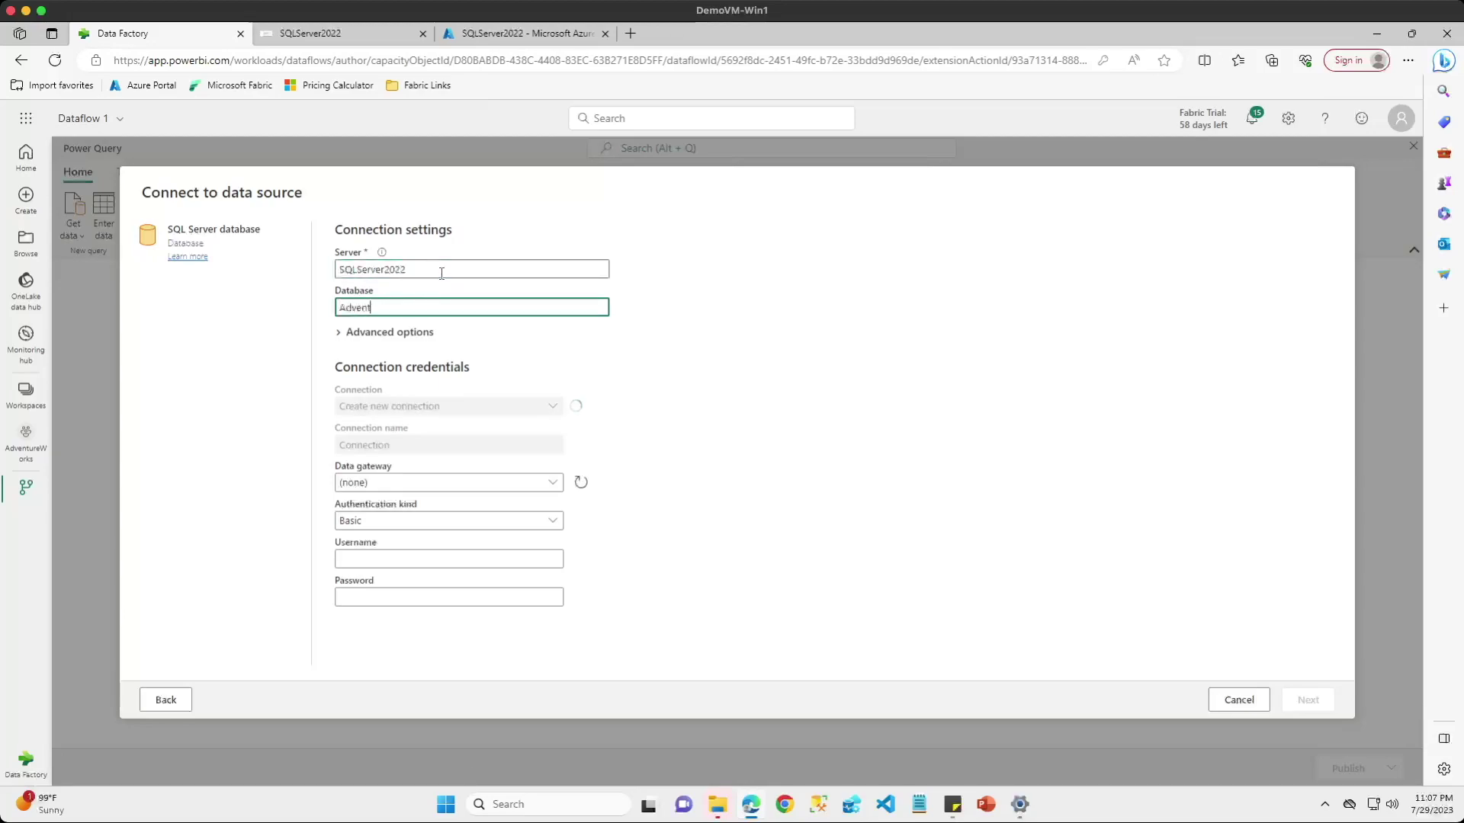
{"action": "type", "text": "ureWorks"}
{"action": "type", "text": "2"}
{"action": "type", "text": "W"}
{"action": "type", "text": "202"}
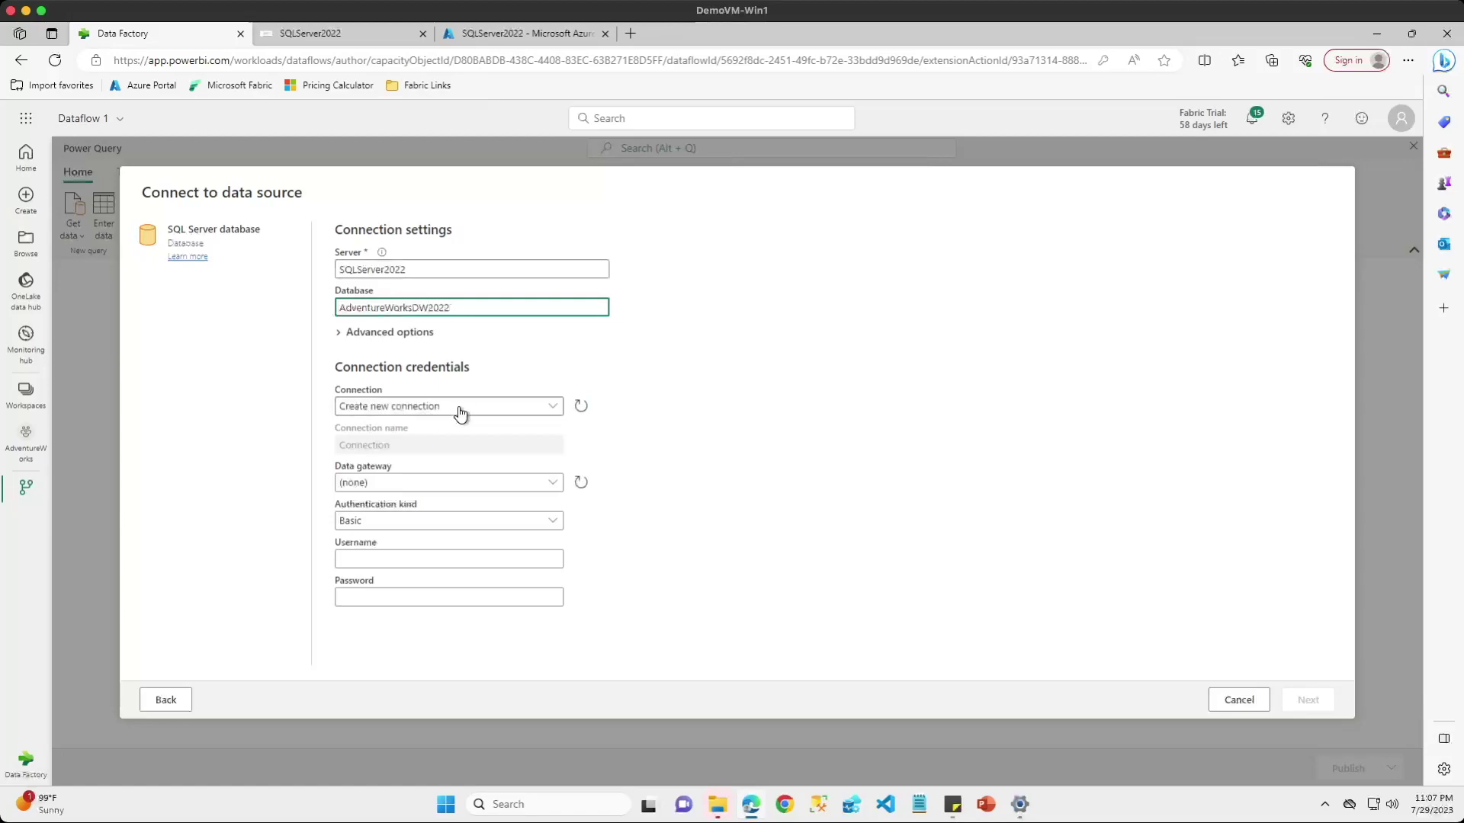
Route the connection through MyOnPremGateway, enter the Windows username and password, and connect
{"action": "left_click", "coordinate": [461, 485]}
{"action": "left_click", "coordinate": [438, 523]}
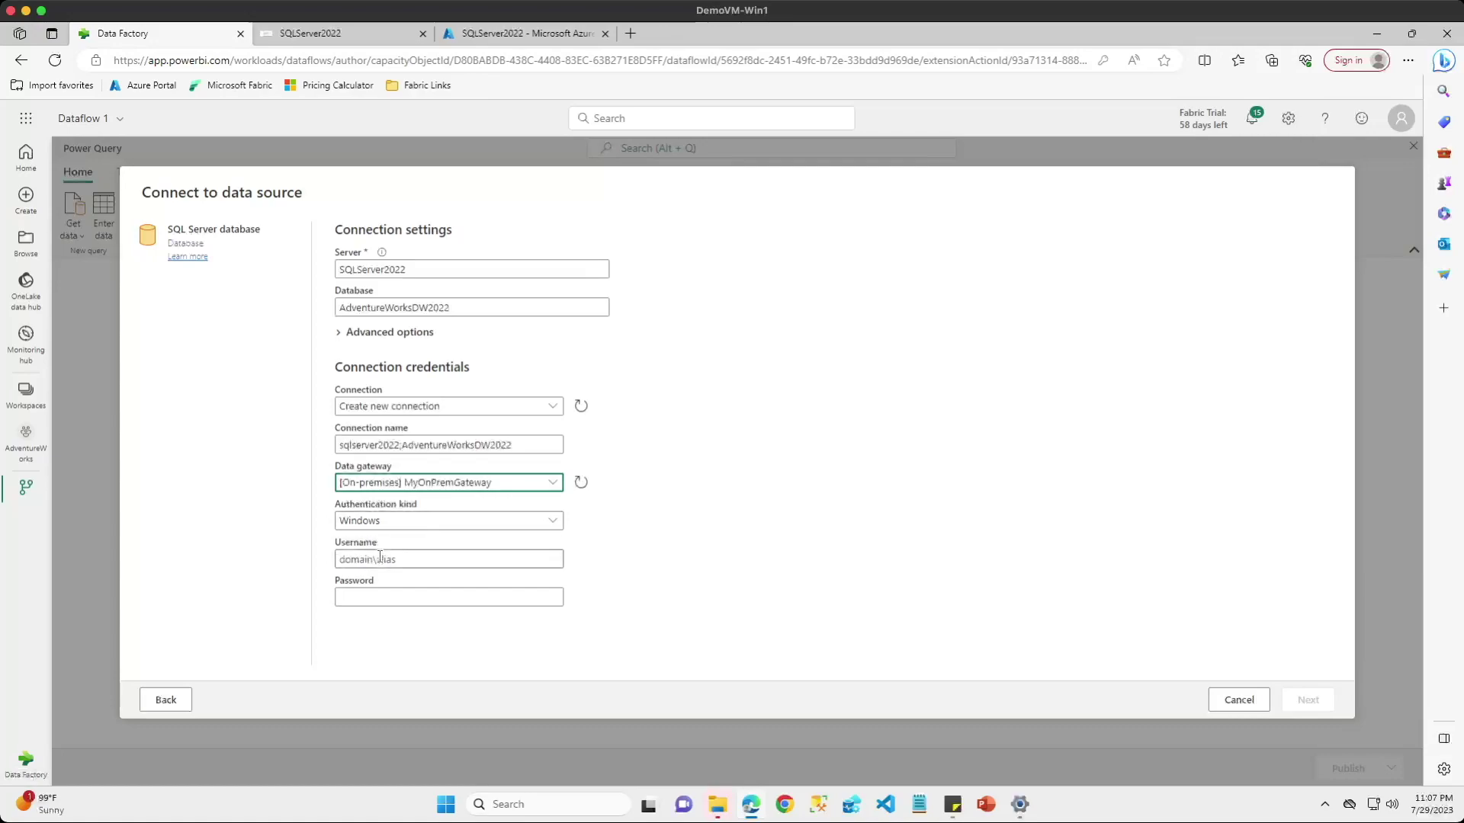
{"action": "left_click", "coordinate": [379, 558]}
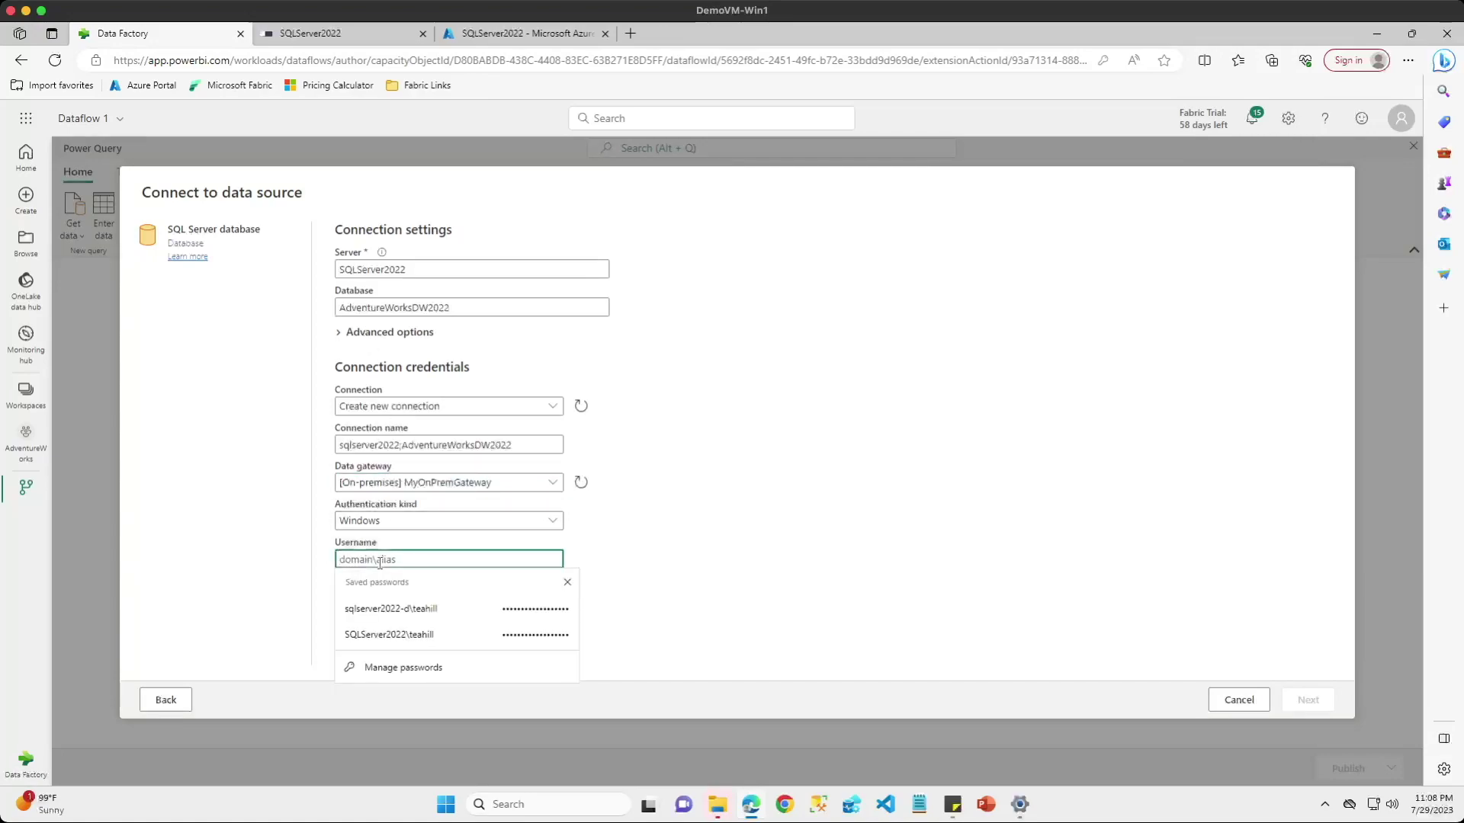
{"action": "type", "text": "SQL"}
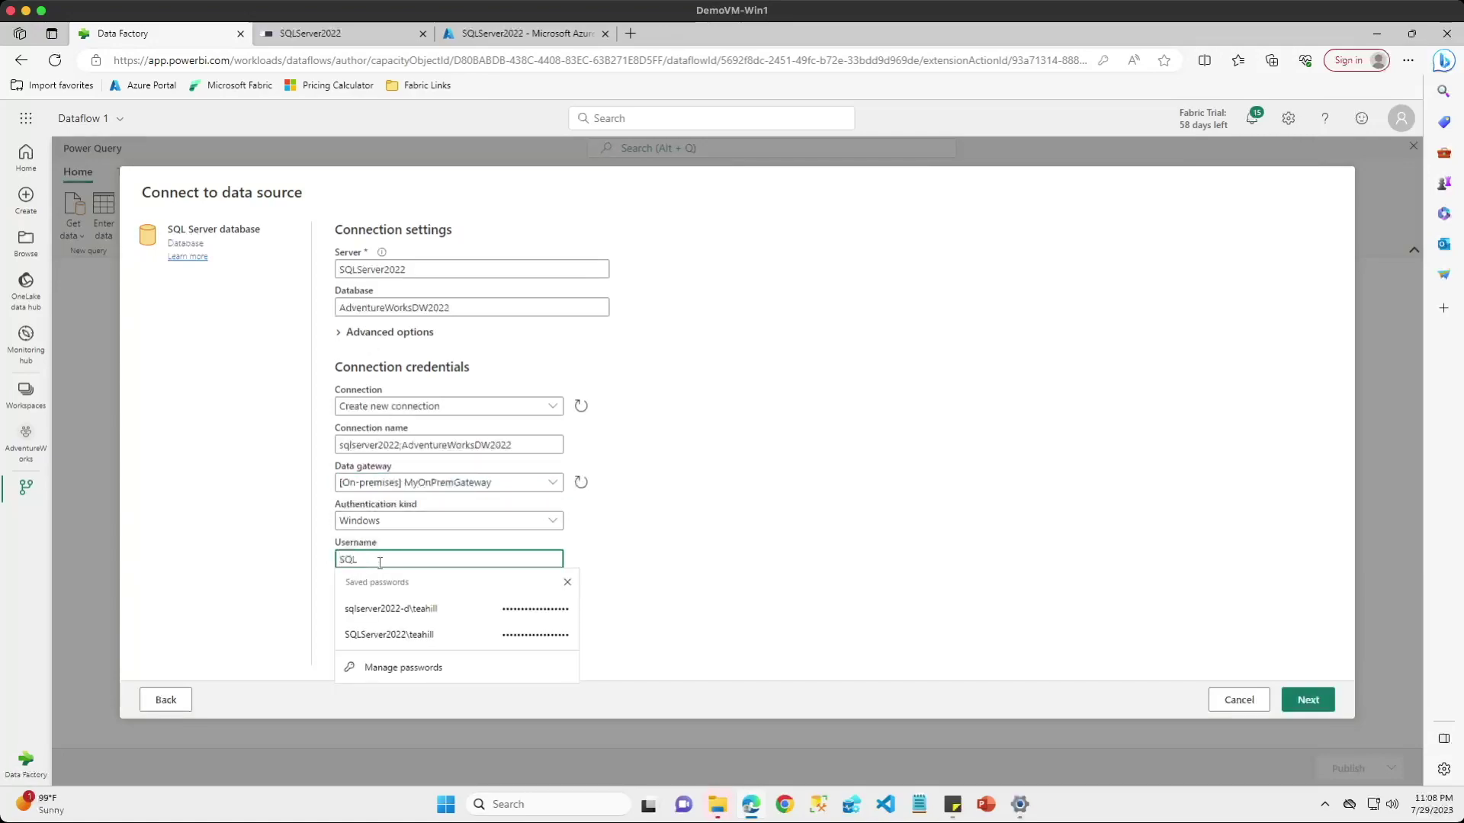
{"action": "type", "text": "Server2022\\teahill"}
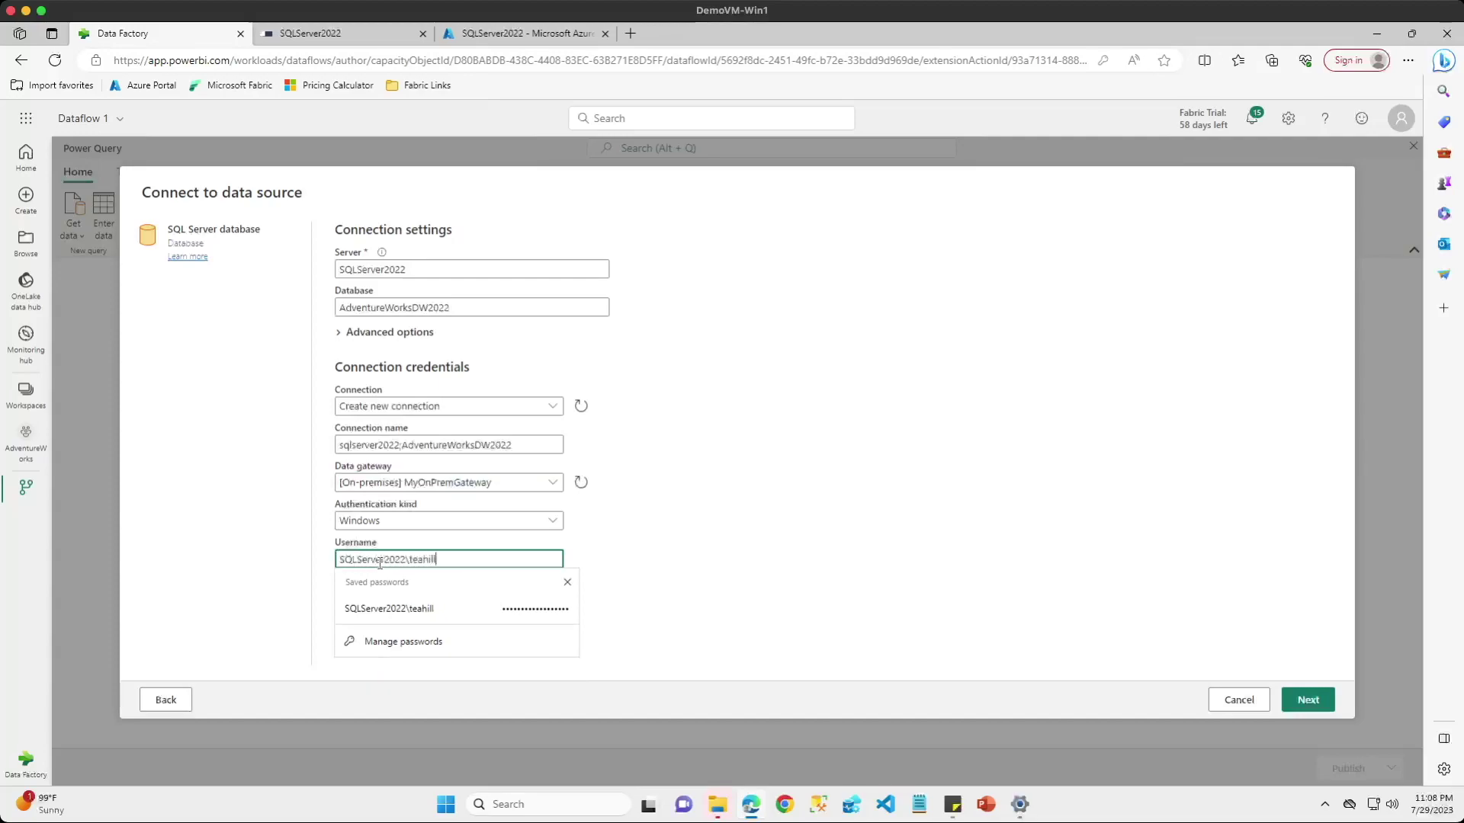
{"action": "left_click", "coordinate": [568, 583]}
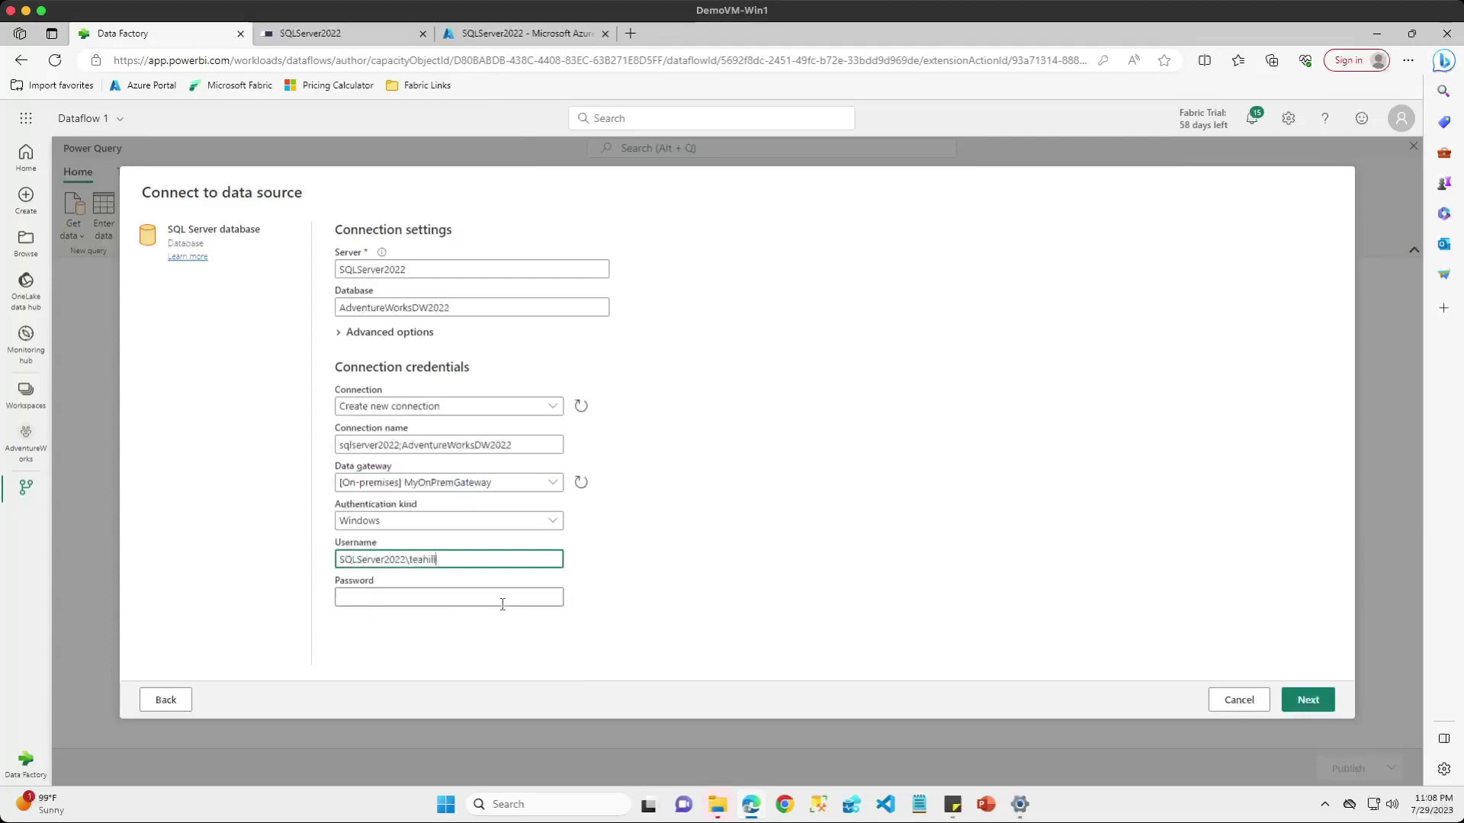
{"action": "left_click", "coordinate": [502, 598]}
{"action": "type", "text": "*"}
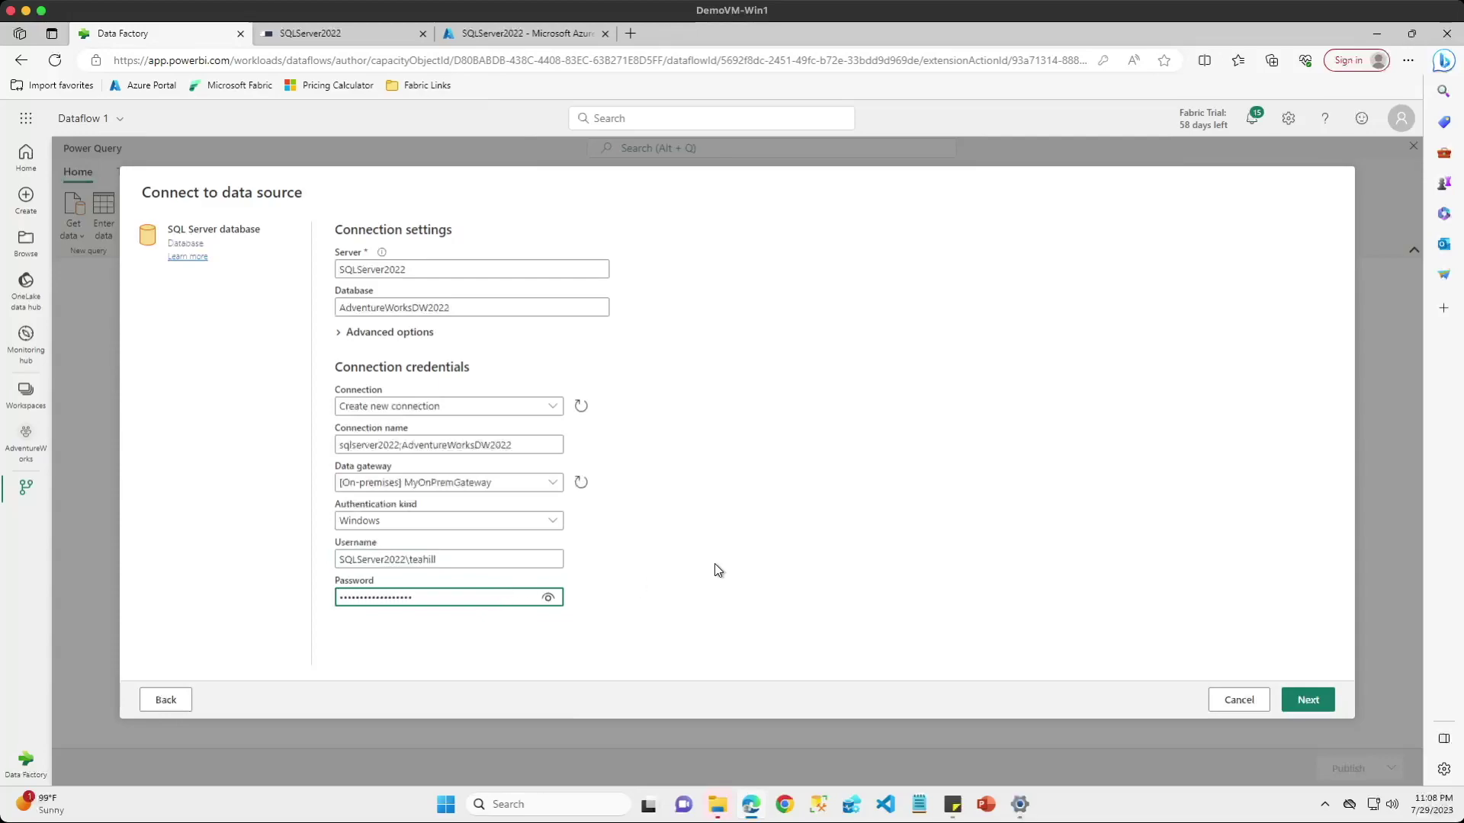
{"action": "left_click", "coordinate": [1304, 705]}
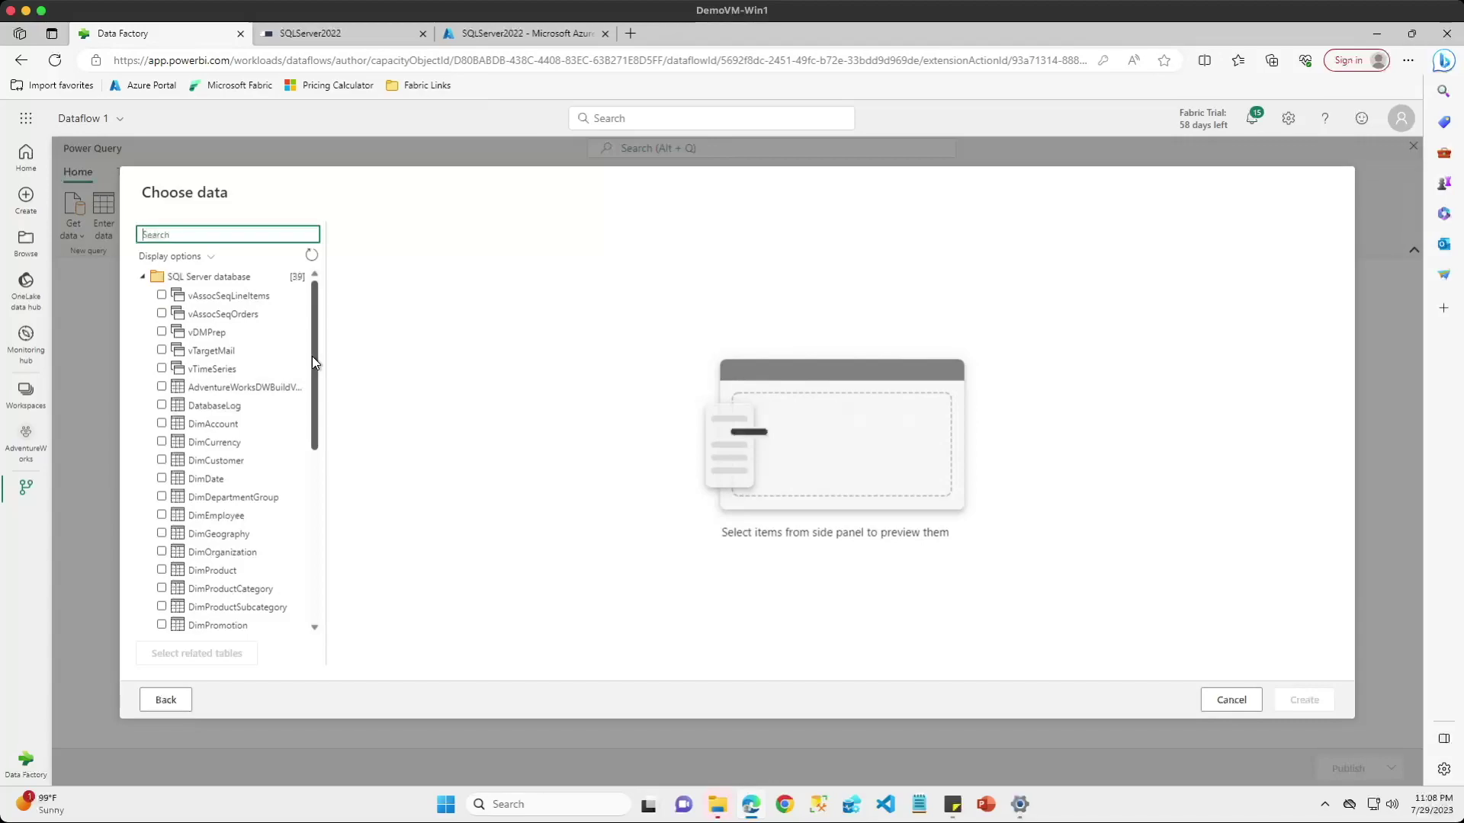
Check DimCustomer, DimProduct and FactInternetSales in Choose data and create their queries
{"action": "left_click_drag", "start_coordinate": [312, 355], "coordinate": [310, 387]}
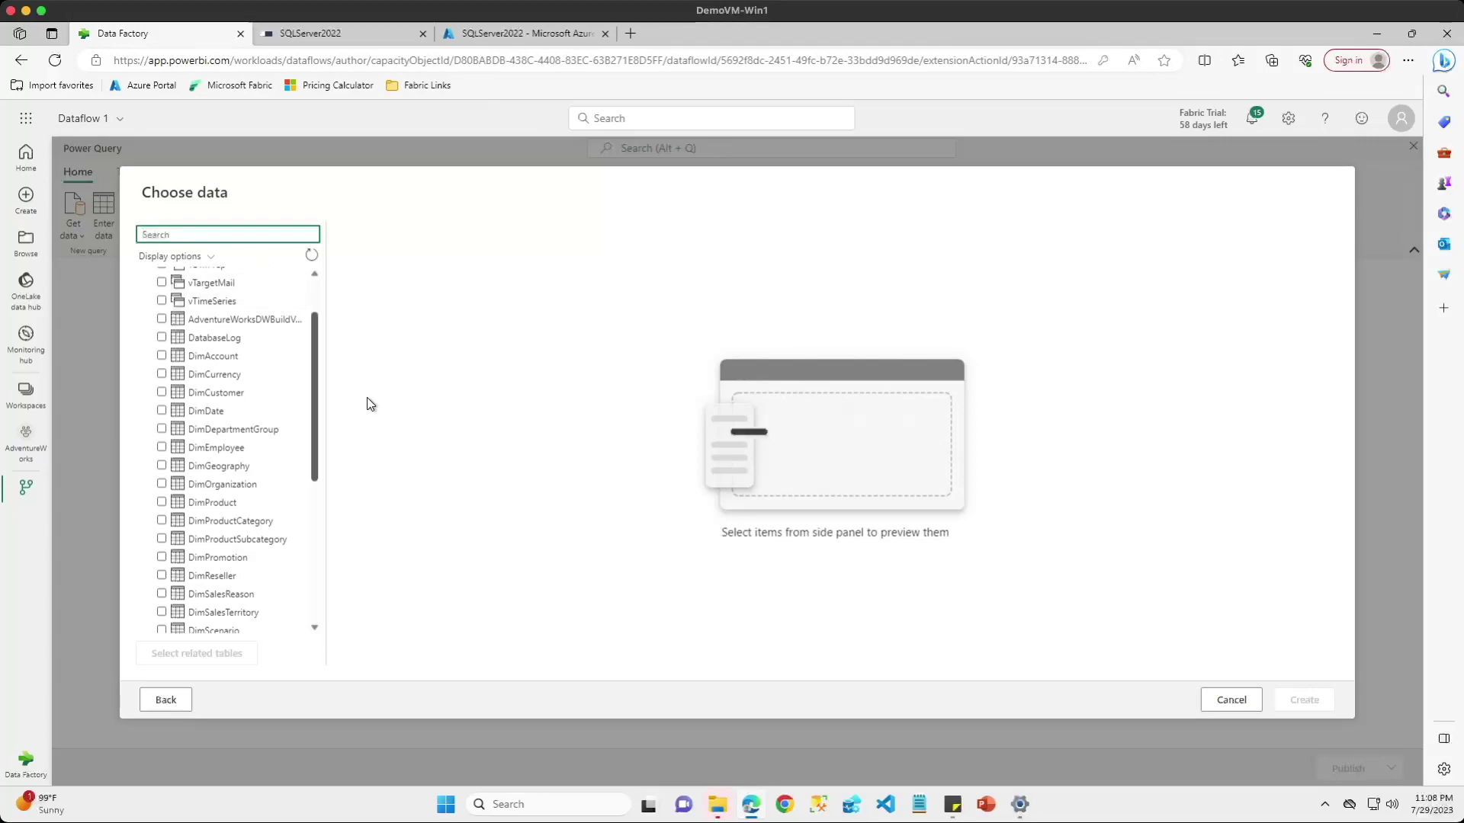
{"action": "left_click", "coordinate": [162, 393]}
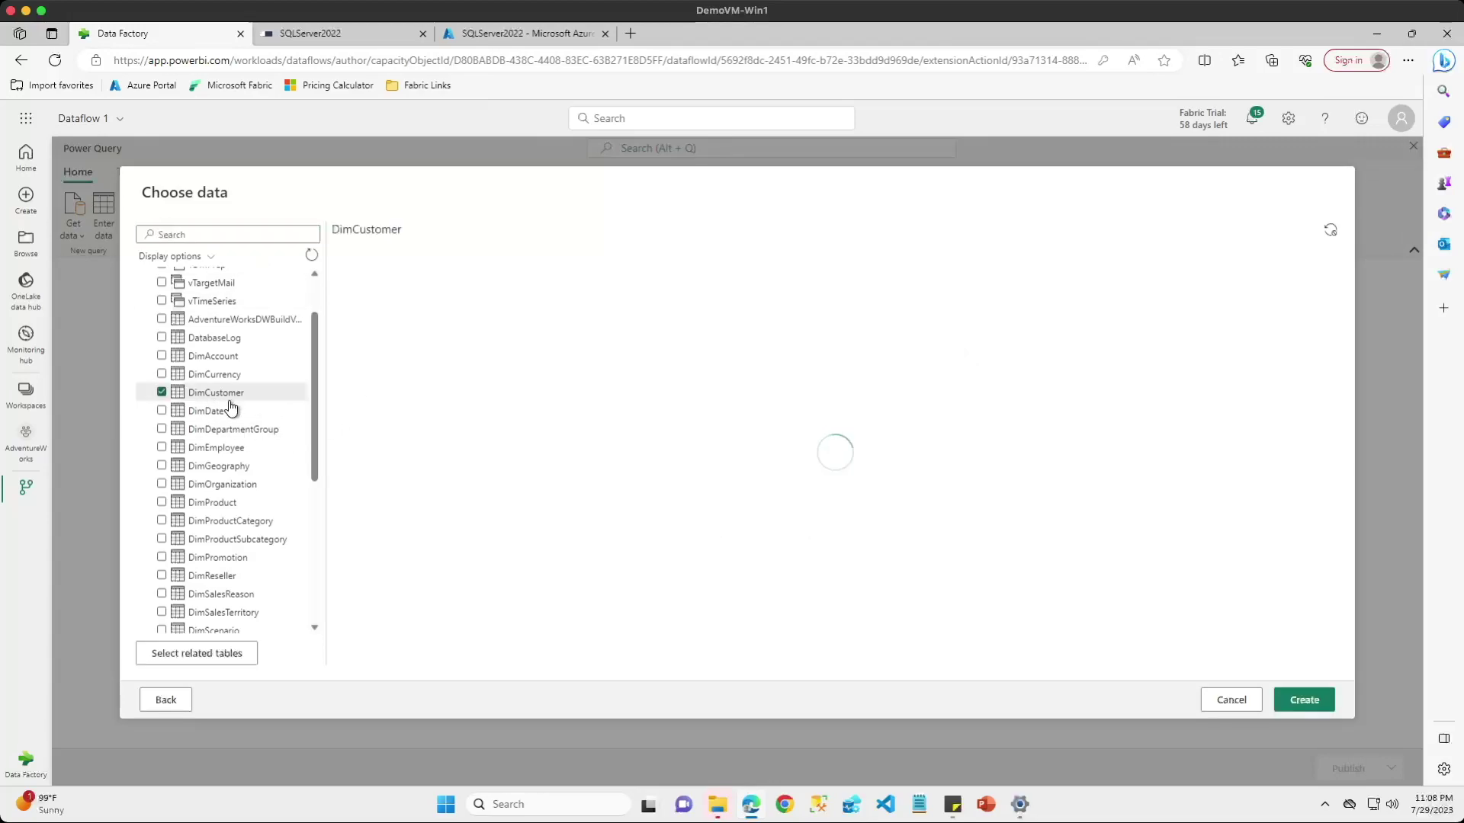
{"action": "left_click_drag", "start_coordinate": [315, 382], "coordinate": [314, 411]}
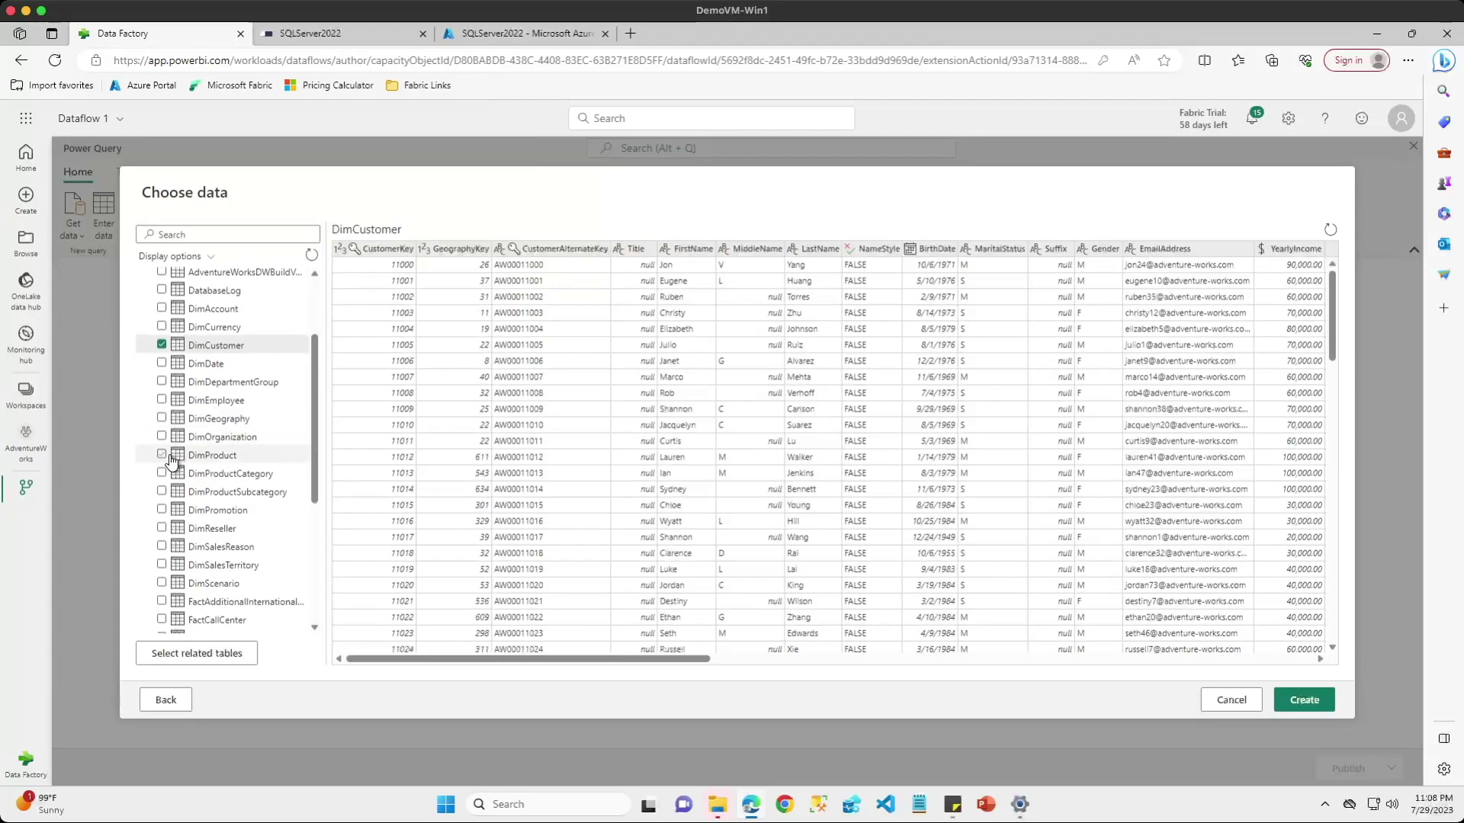
{"action": "left_click", "coordinate": [169, 458]}
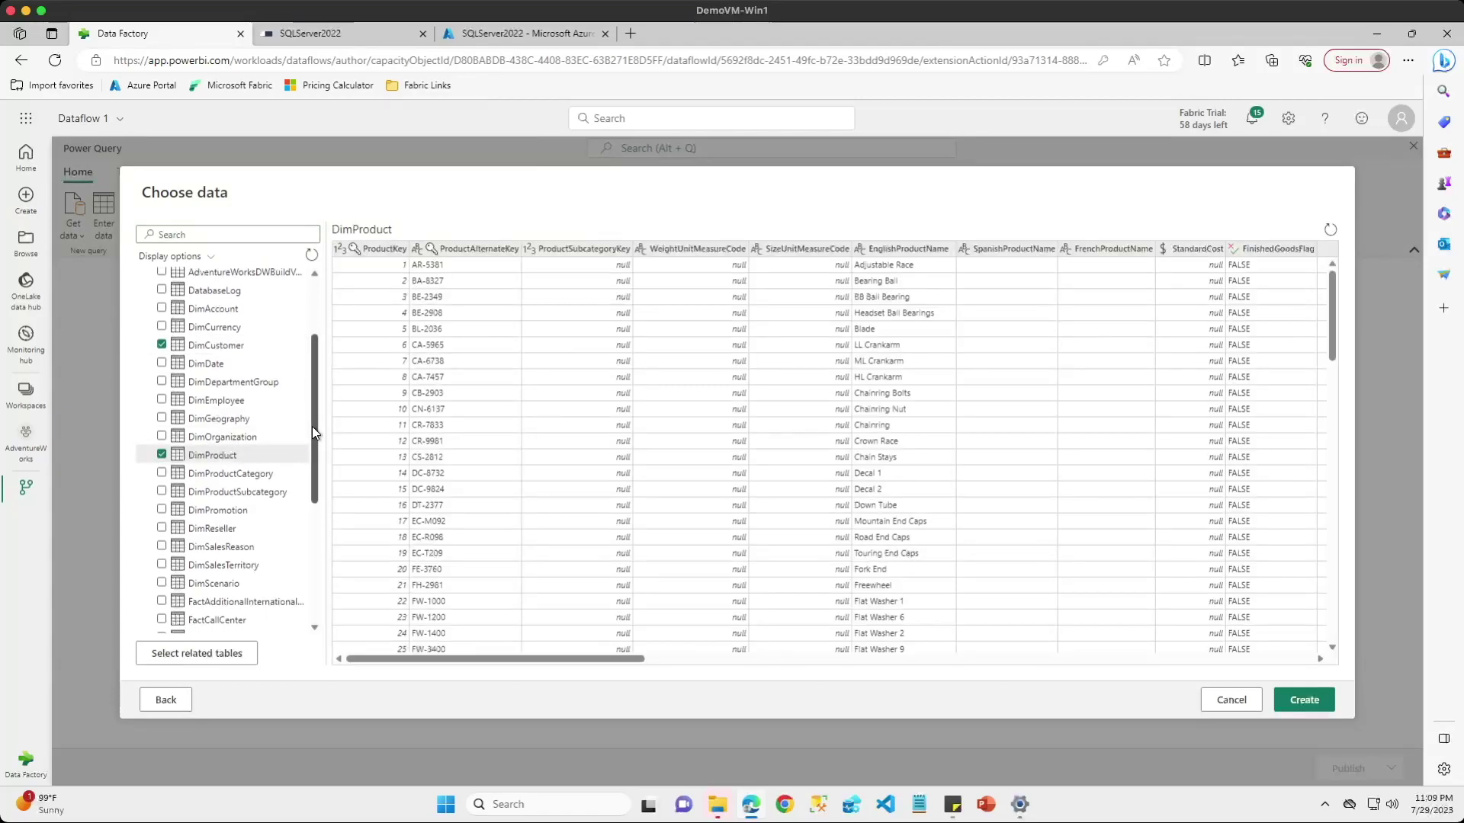
{"action": "scroll", "coordinate": [313, 430], "scroll_direction": "down", "scroll_amount": 2}
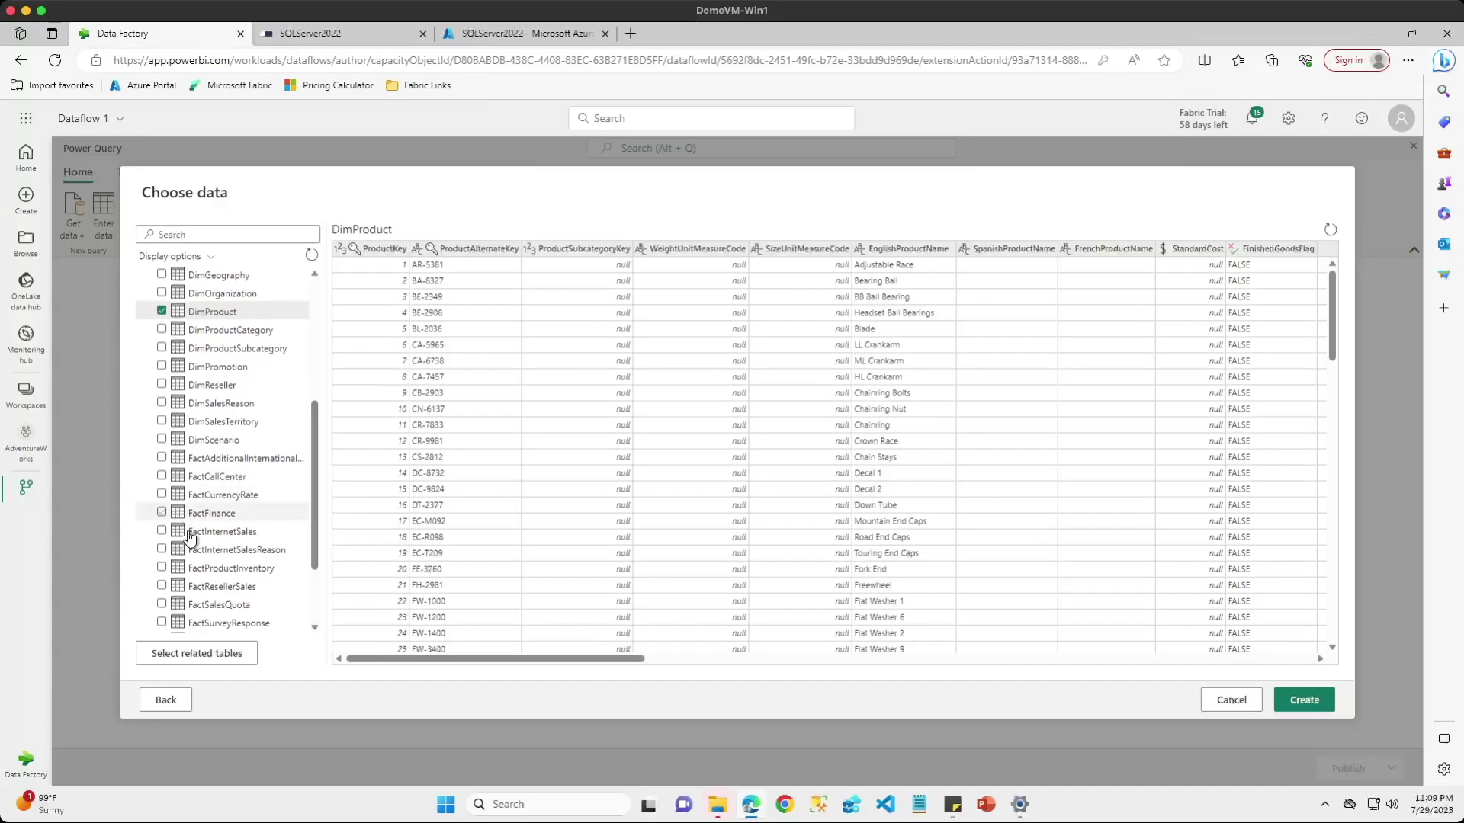
{"action": "left_click", "coordinate": [162, 532]}
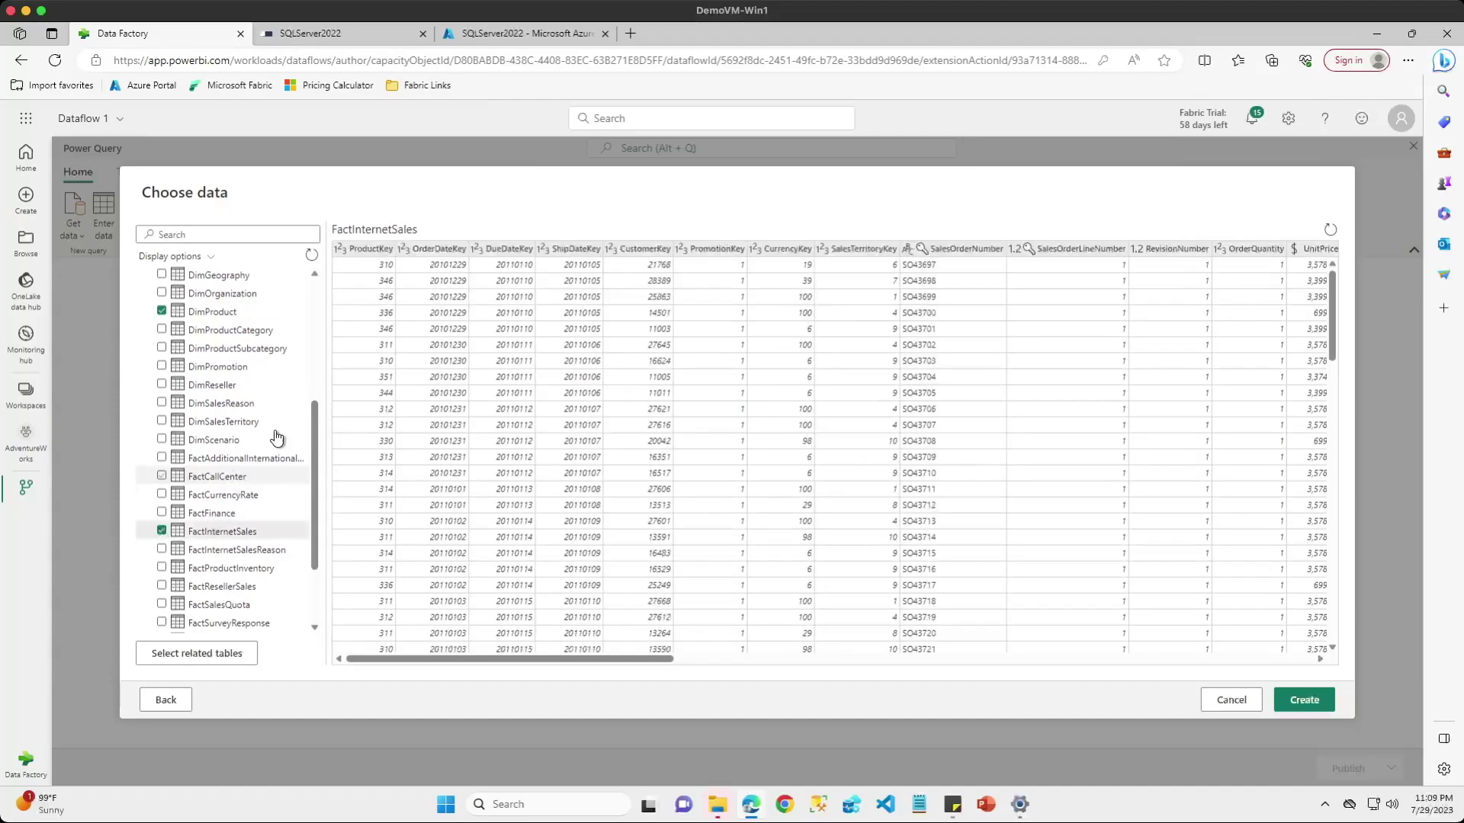
{"action": "left_click", "coordinate": [1294, 703]}
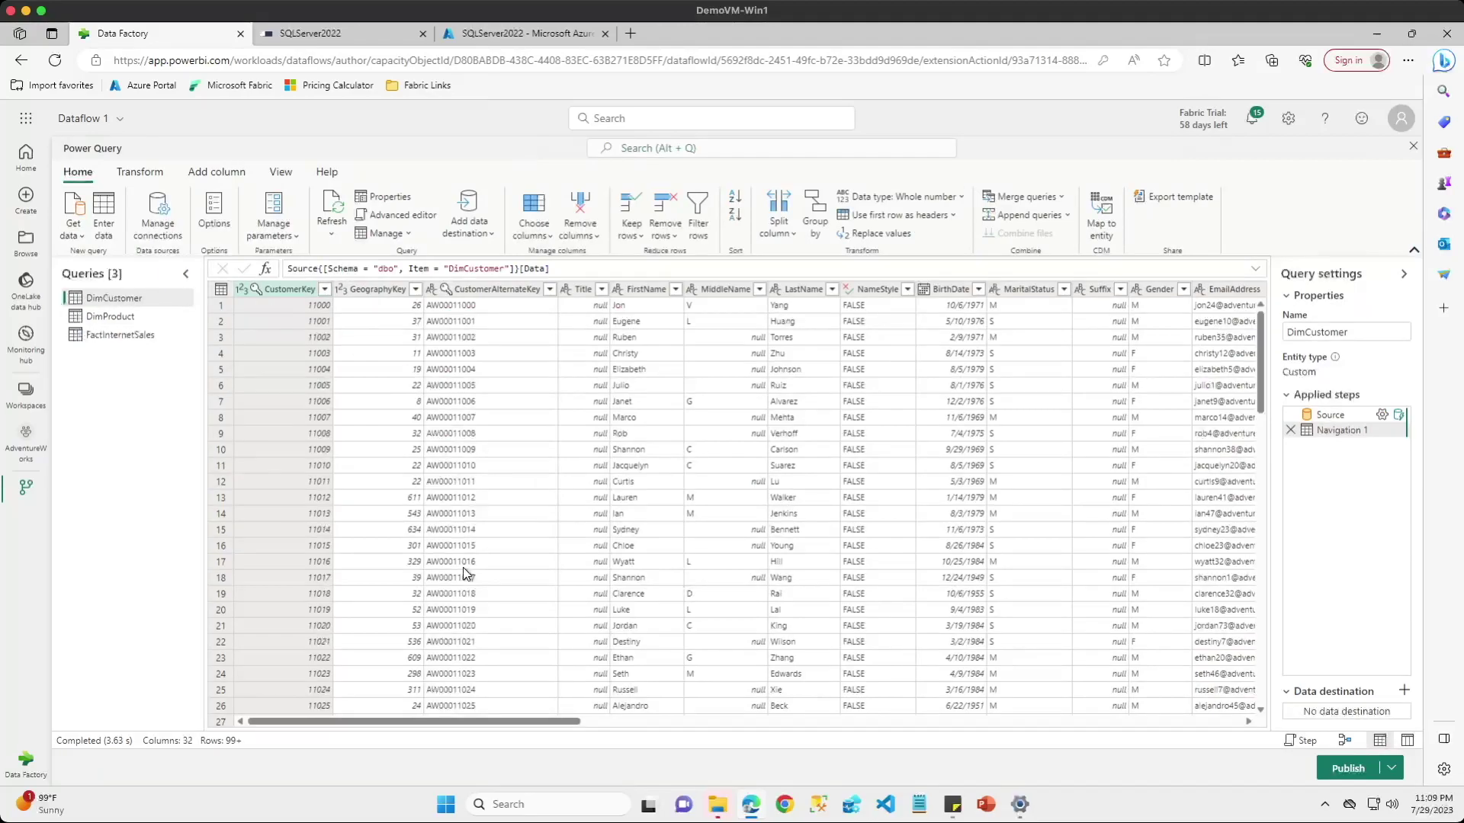
Remove DimCustomer's three related-table columns, DimGeography through FactSurveyResponse
{"action": "left_click_drag", "start_coordinate": [399, 720], "coordinate": [1090, 726]}
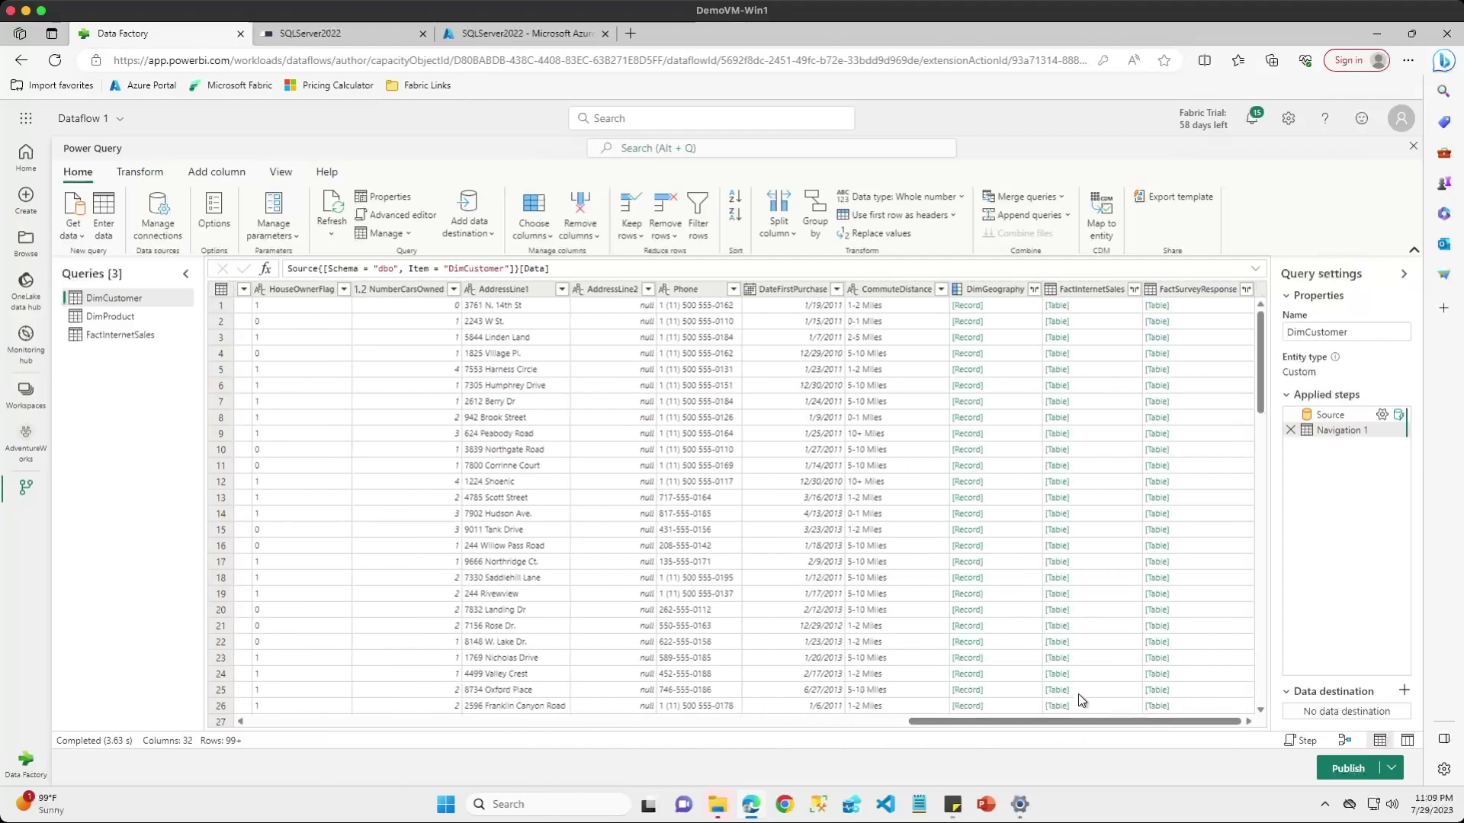
{"action": "left_click", "coordinate": [976, 290]}
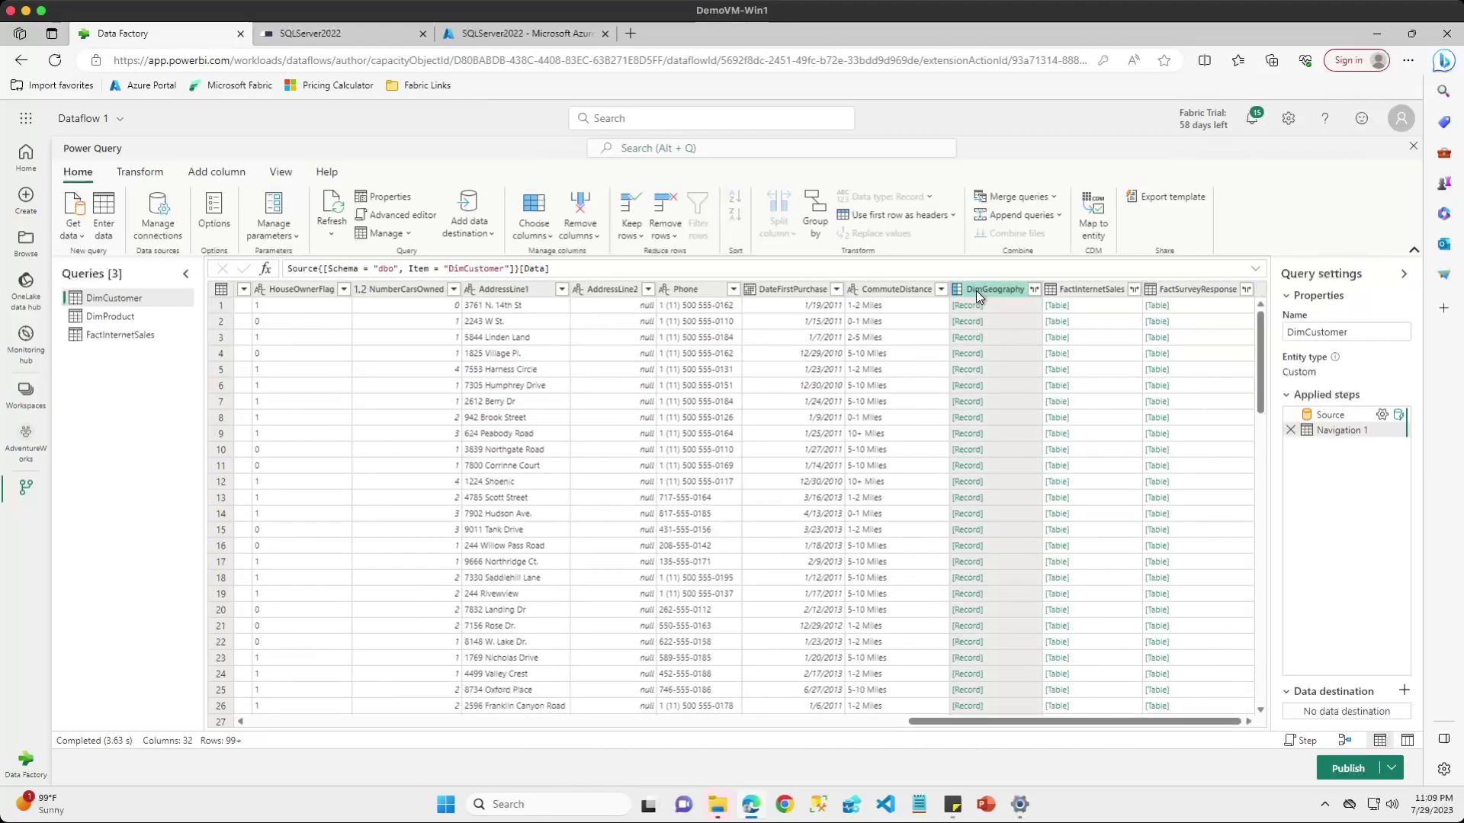
{"action": "left_click", "coordinate": [1178, 291], "text": "shift"}
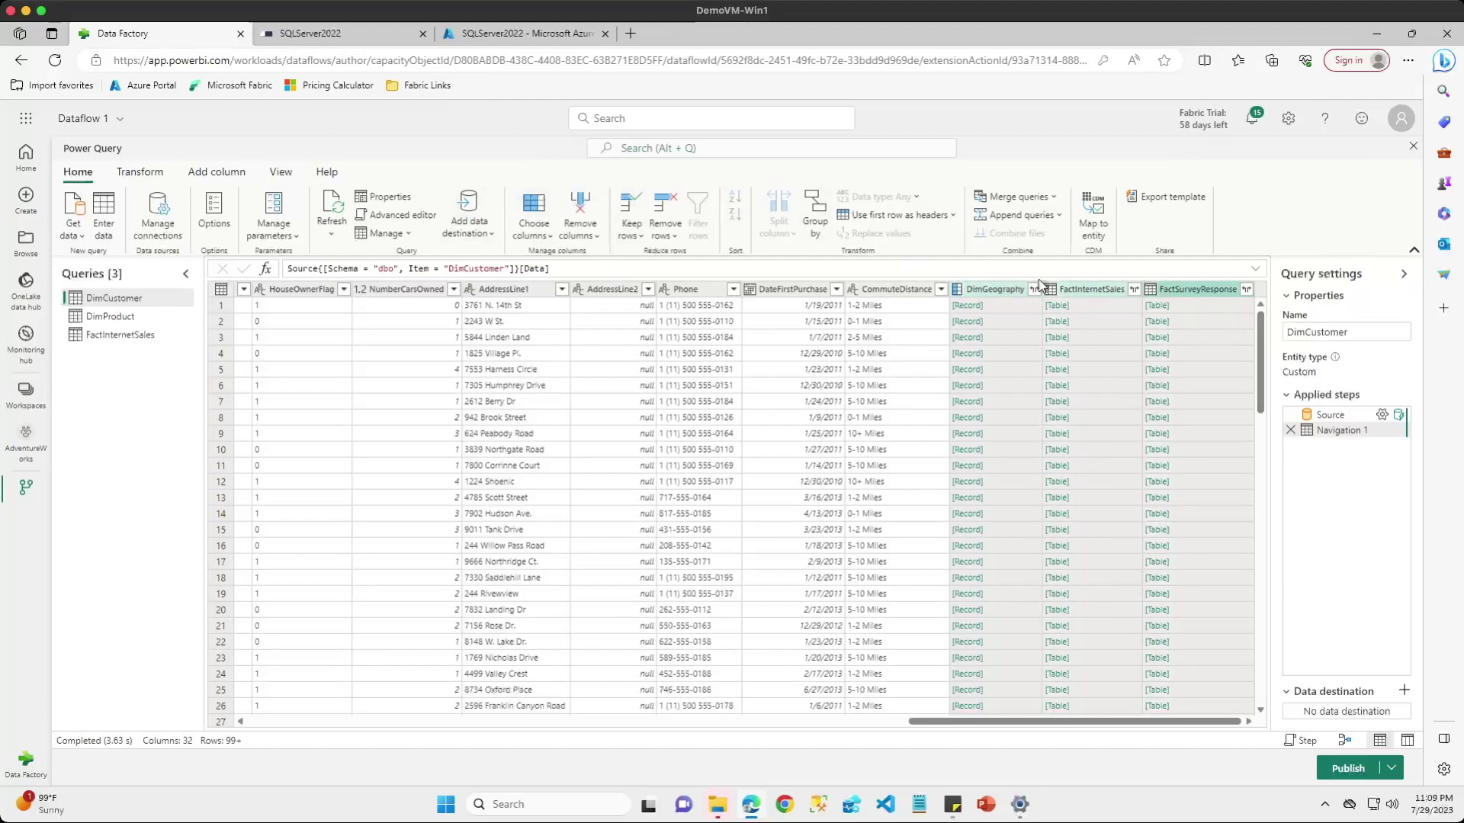
{"action": "left_click", "coordinate": [570, 211]}
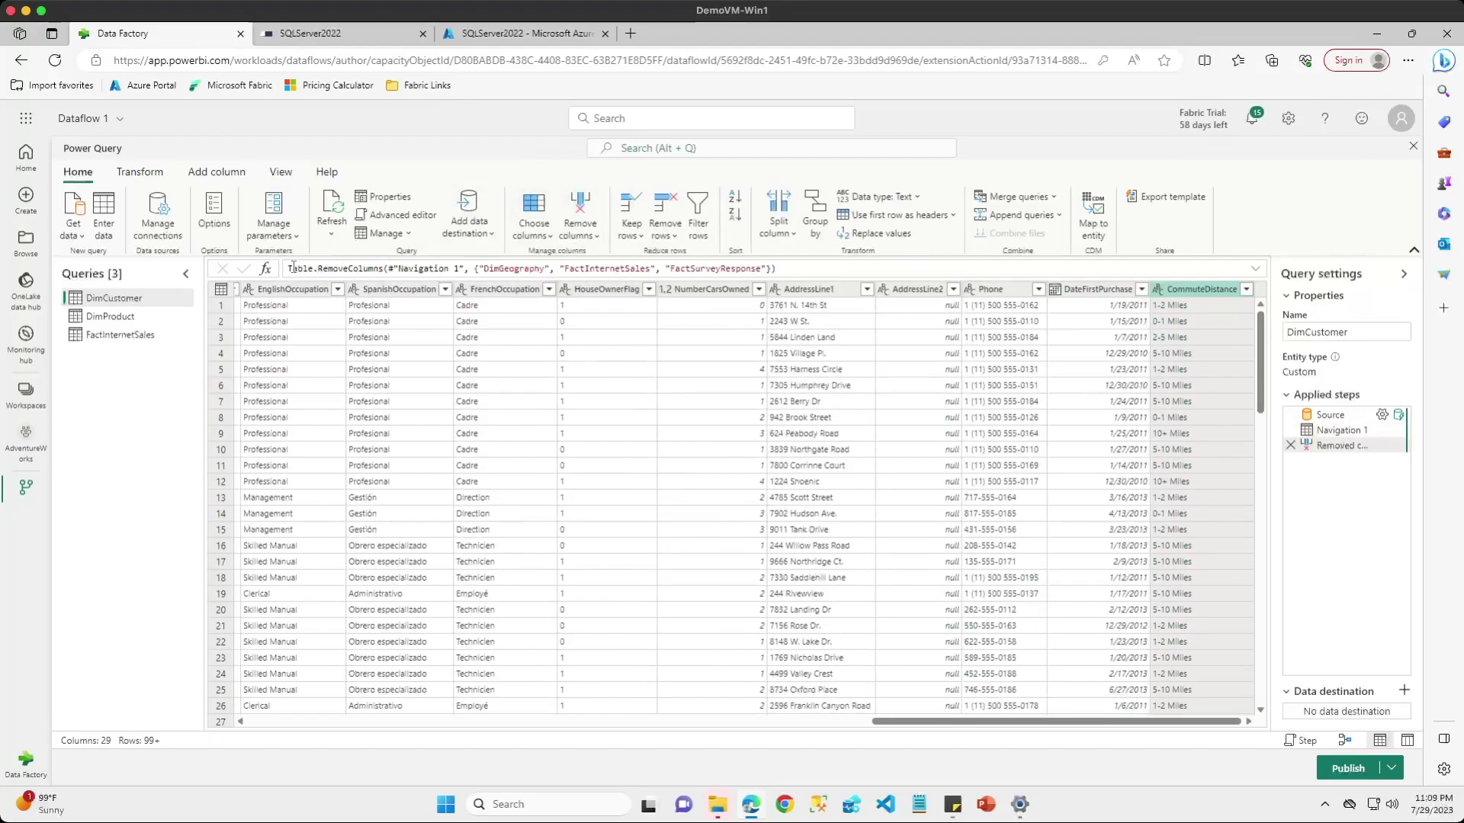
Remove DimProduct's four related-table columns, DimProductSubcategory through FactResellerSales, then show FactInternetSales
{"action": "left_click", "coordinate": [122, 317]}
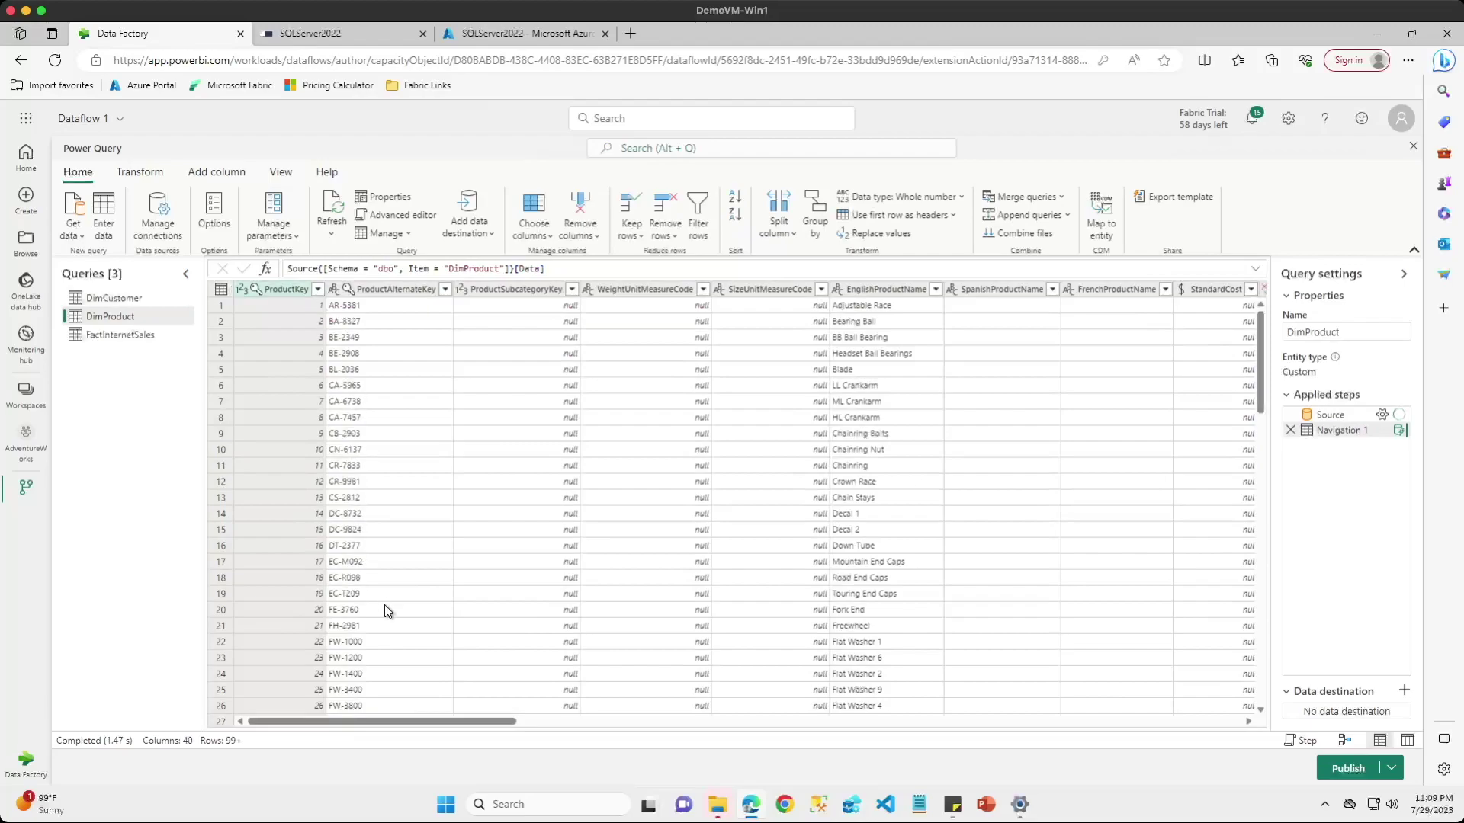
{"action": "left_click_drag", "start_coordinate": [404, 720], "coordinate": [1199, 730]}
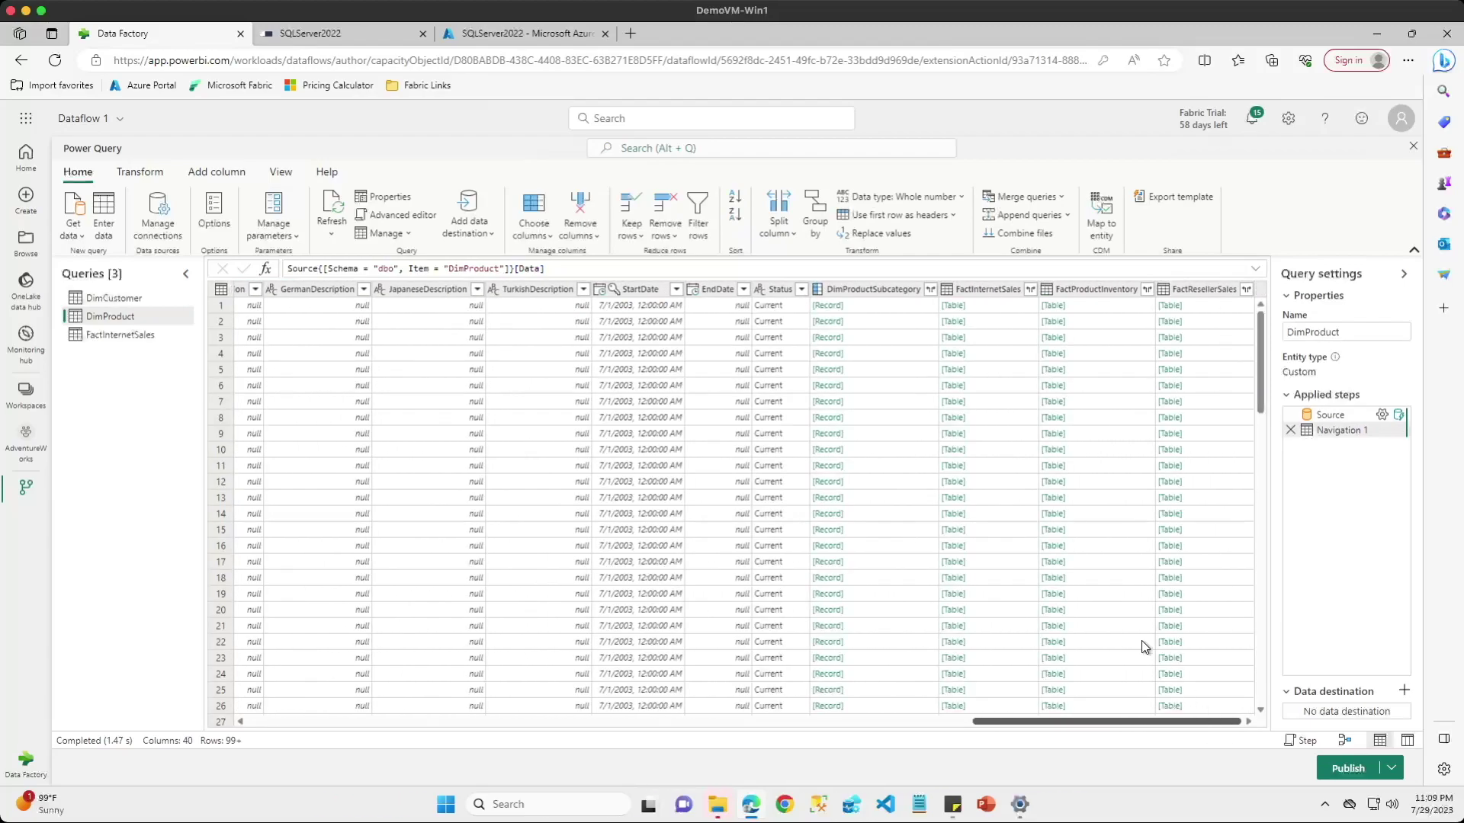
{"action": "left_click", "coordinate": [881, 293]}
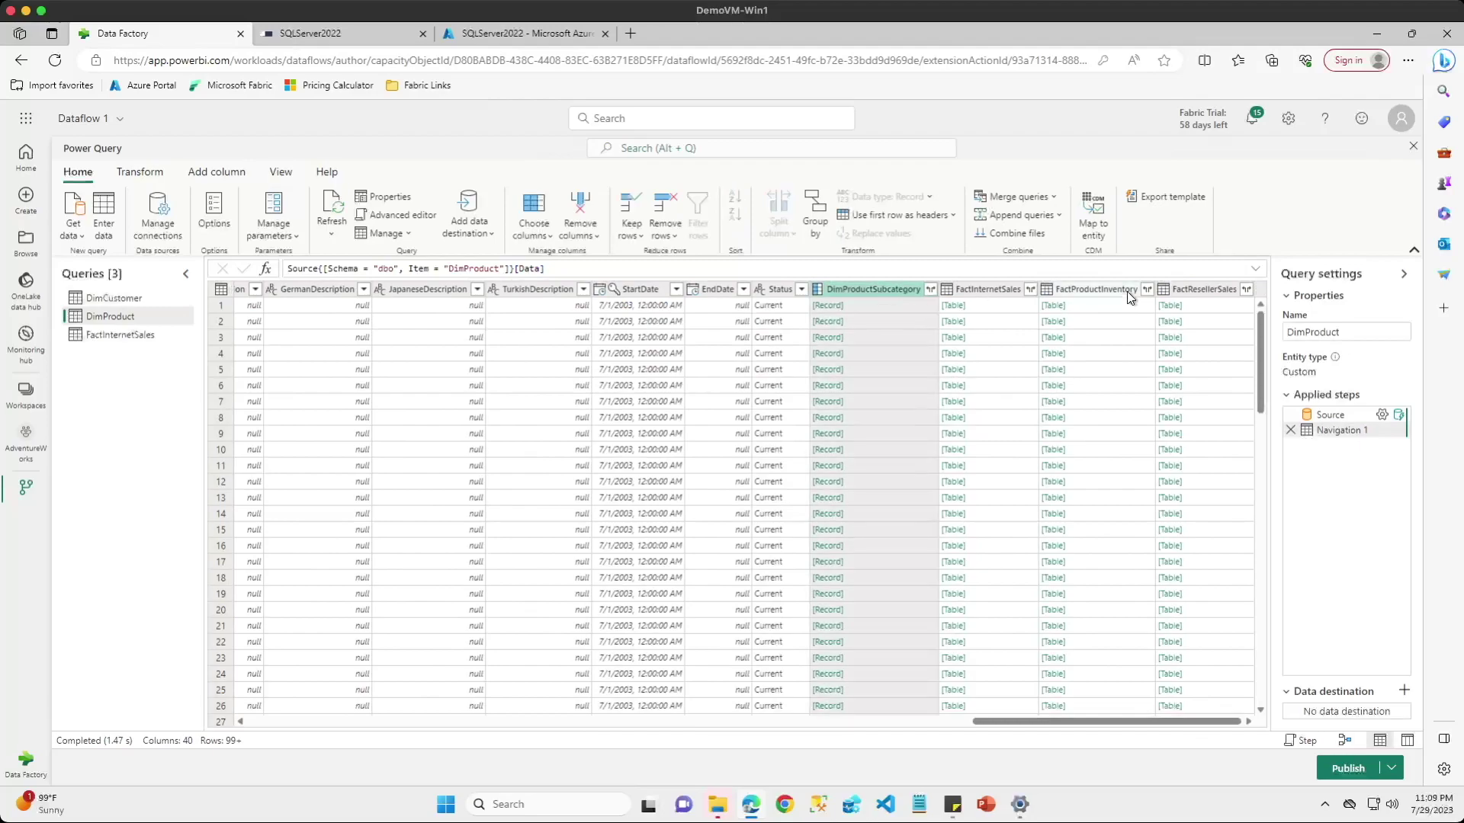
{"action": "left_click", "coordinate": [1162, 289]}
{"action": "left_click", "coordinate": [870, 288]}
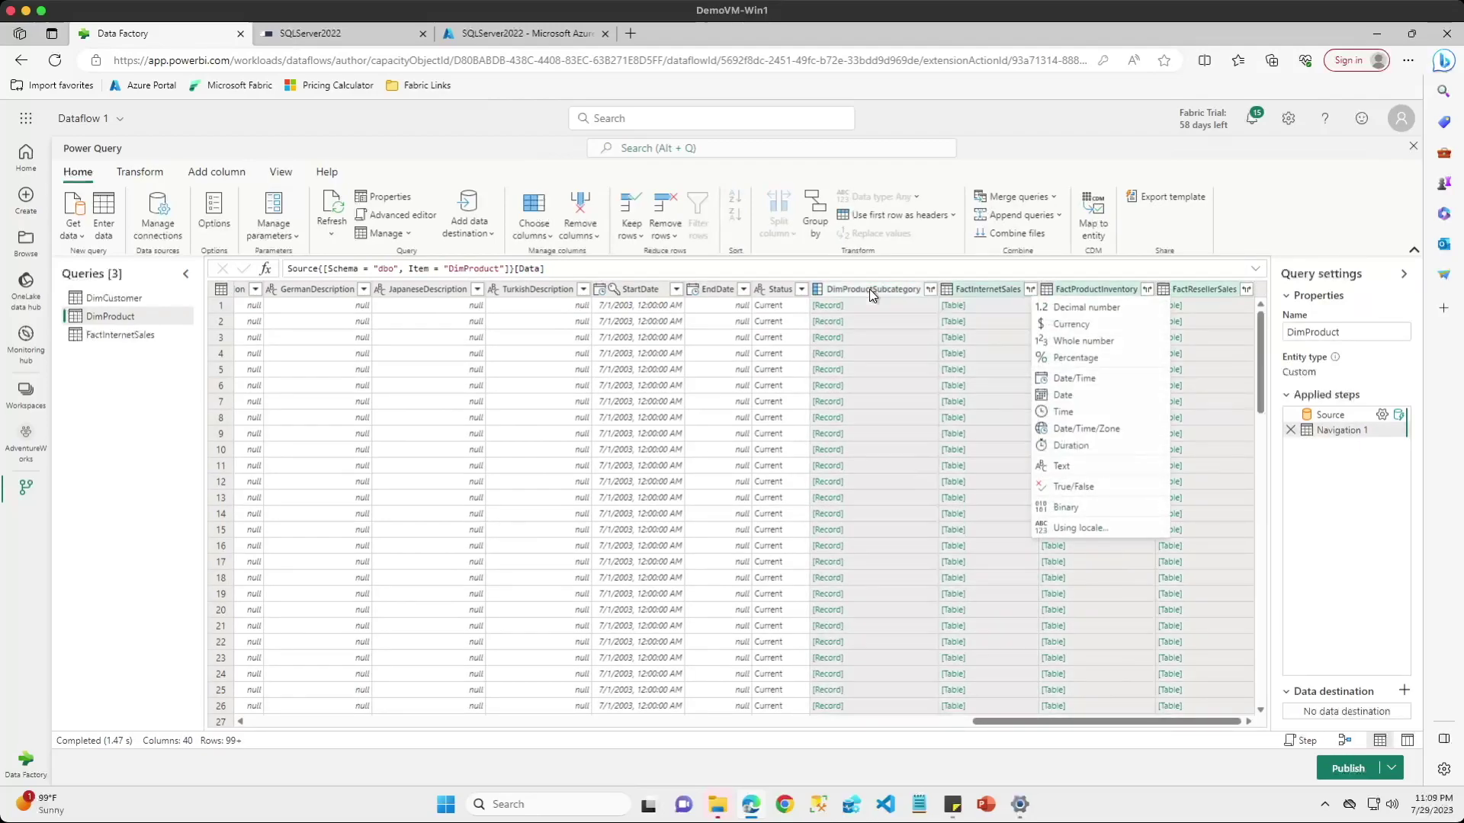
{"action": "left_click", "coordinate": [580, 209]}
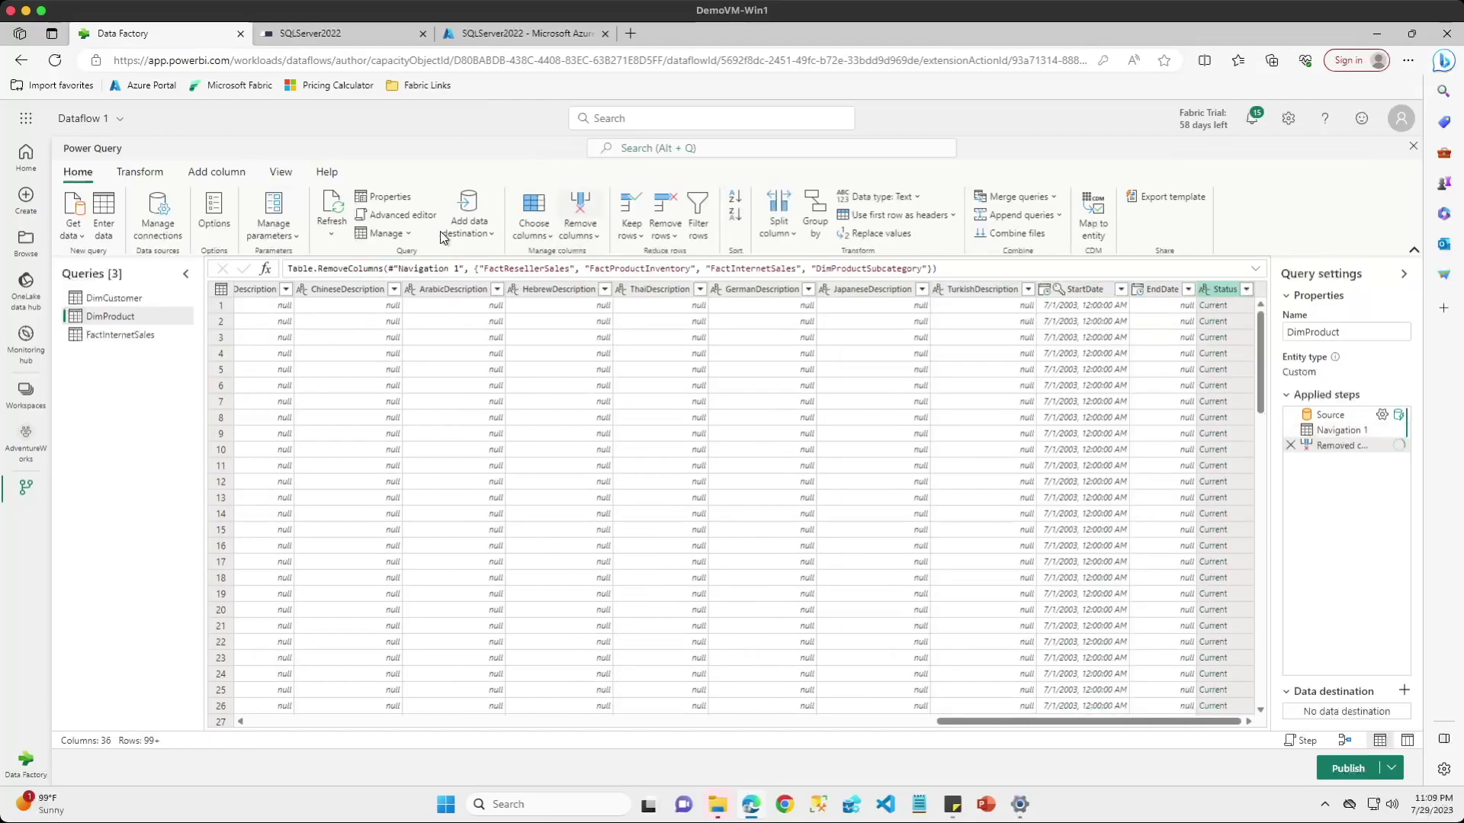
{"action": "left_click", "coordinate": [120, 335]}
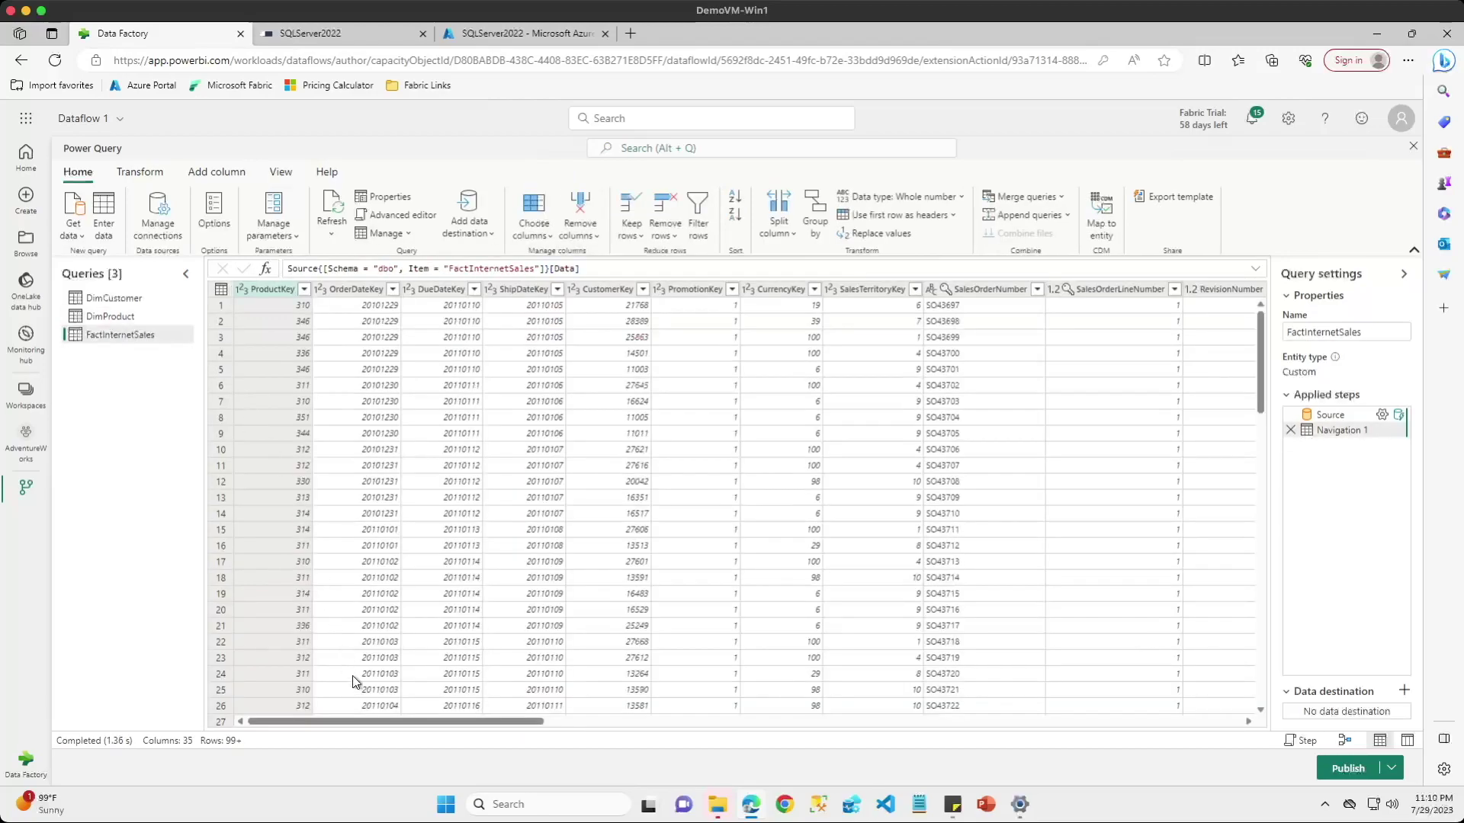
Change the UnitPrice and ExtendedAmount columns from currency to Decimal number
{"action": "left_click_drag", "start_coordinate": [397, 717], "coordinate": [644, 732]}
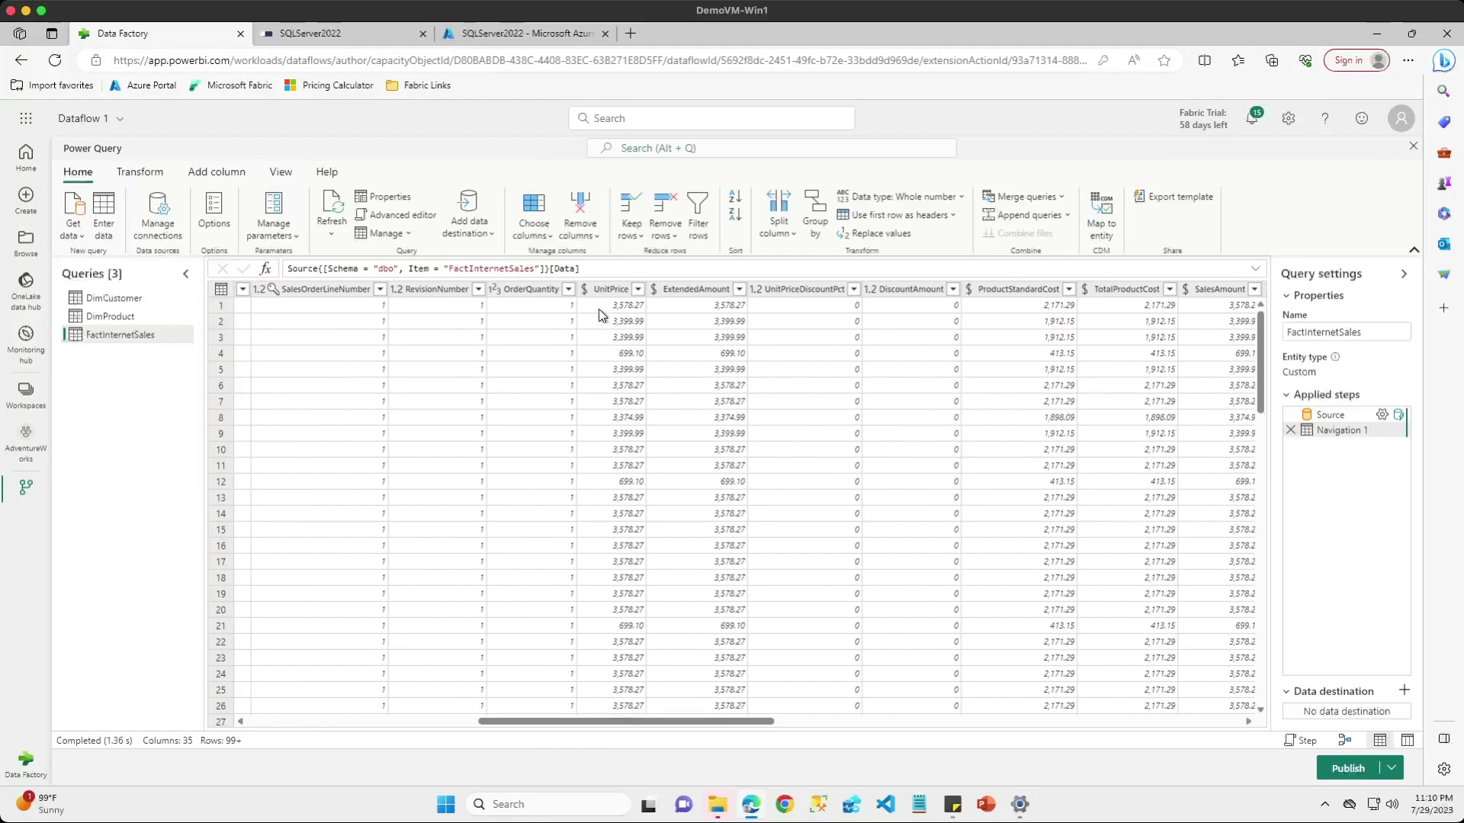
{"action": "left_click", "coordinate": [586, 291]}
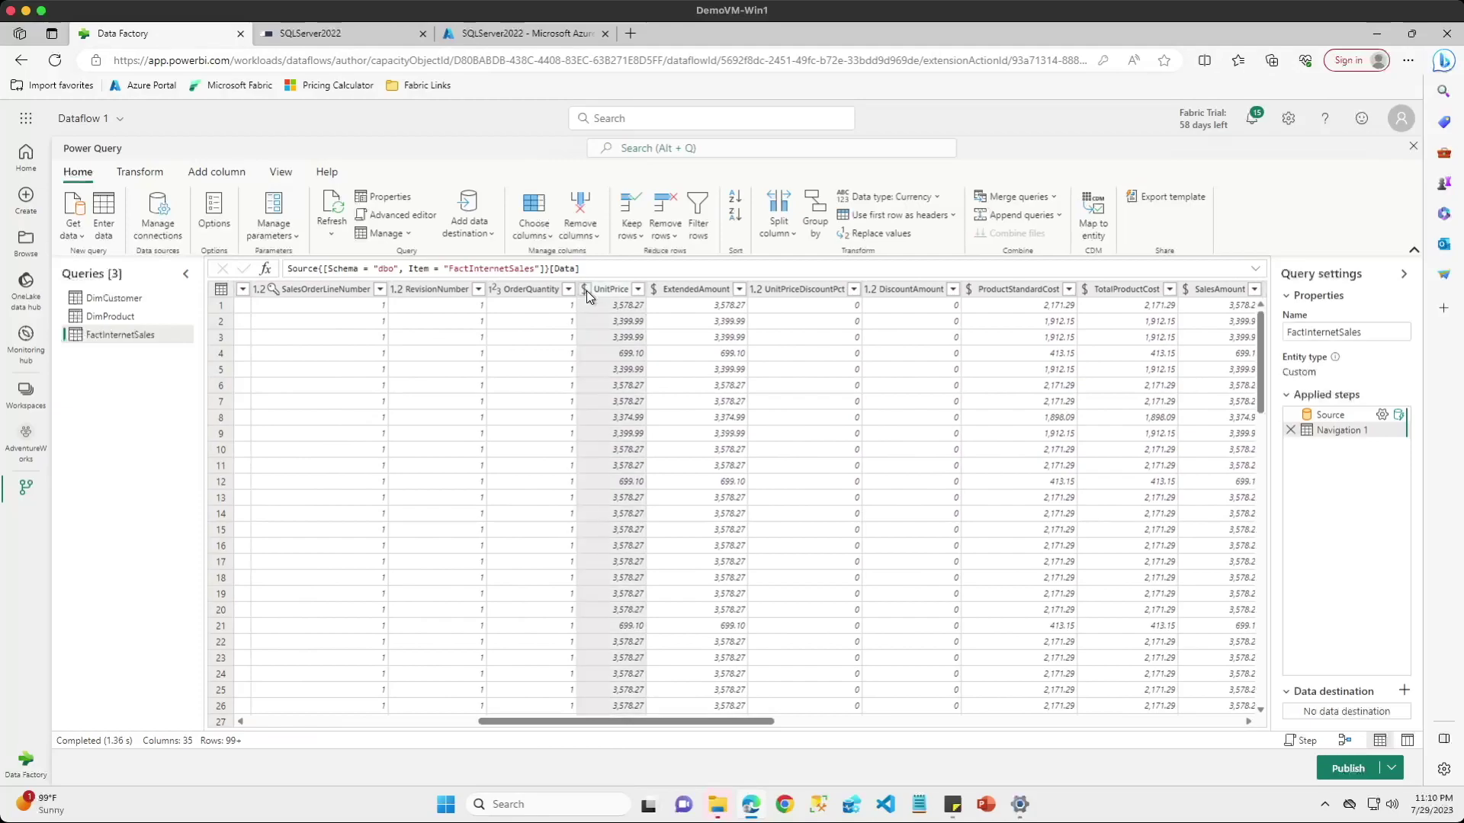
{"action": "left_click", "coordinate": [599, 308]}
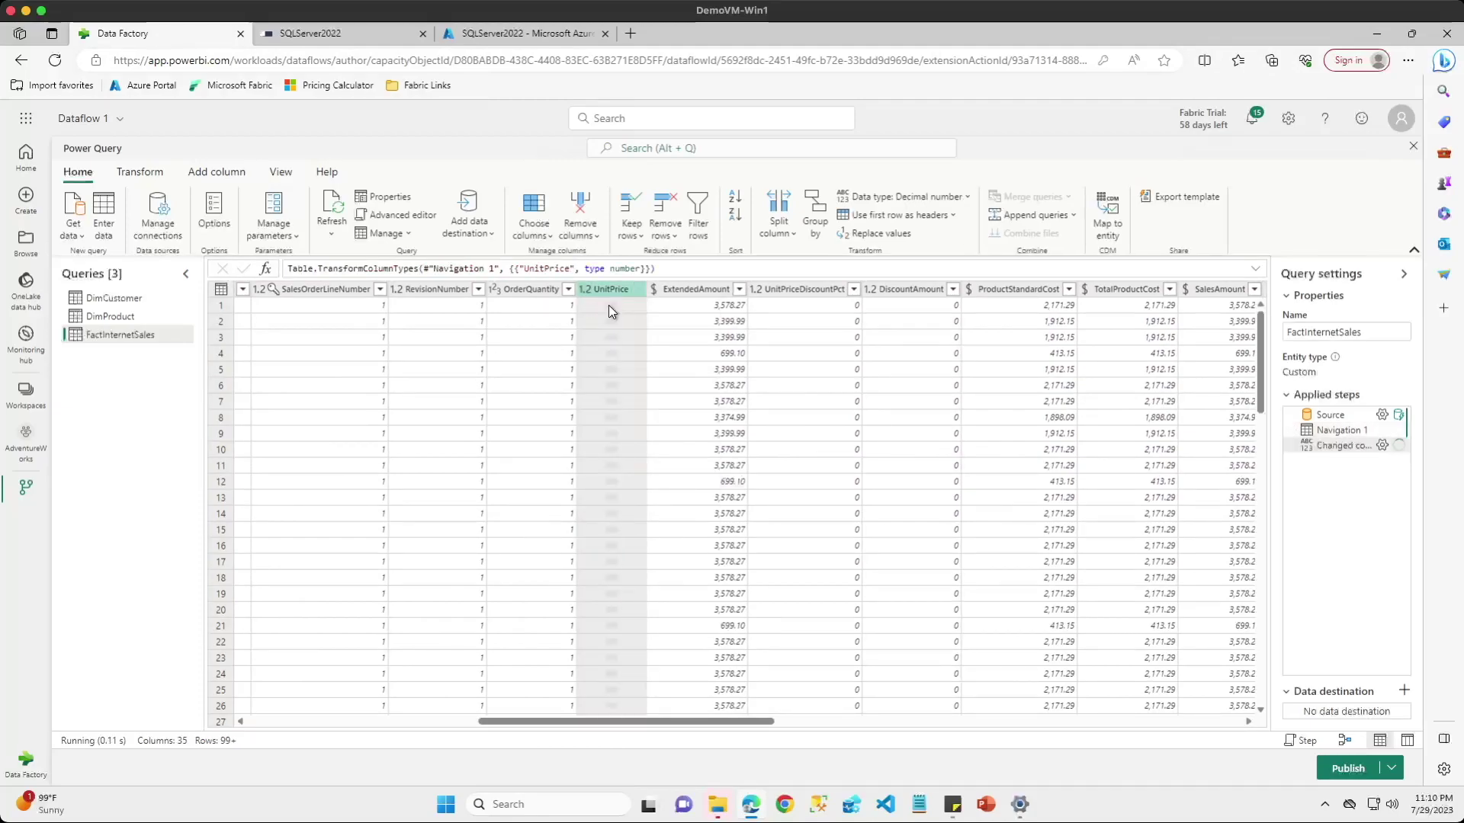
{"action": "left_click", "coordinate": [653, 289]}
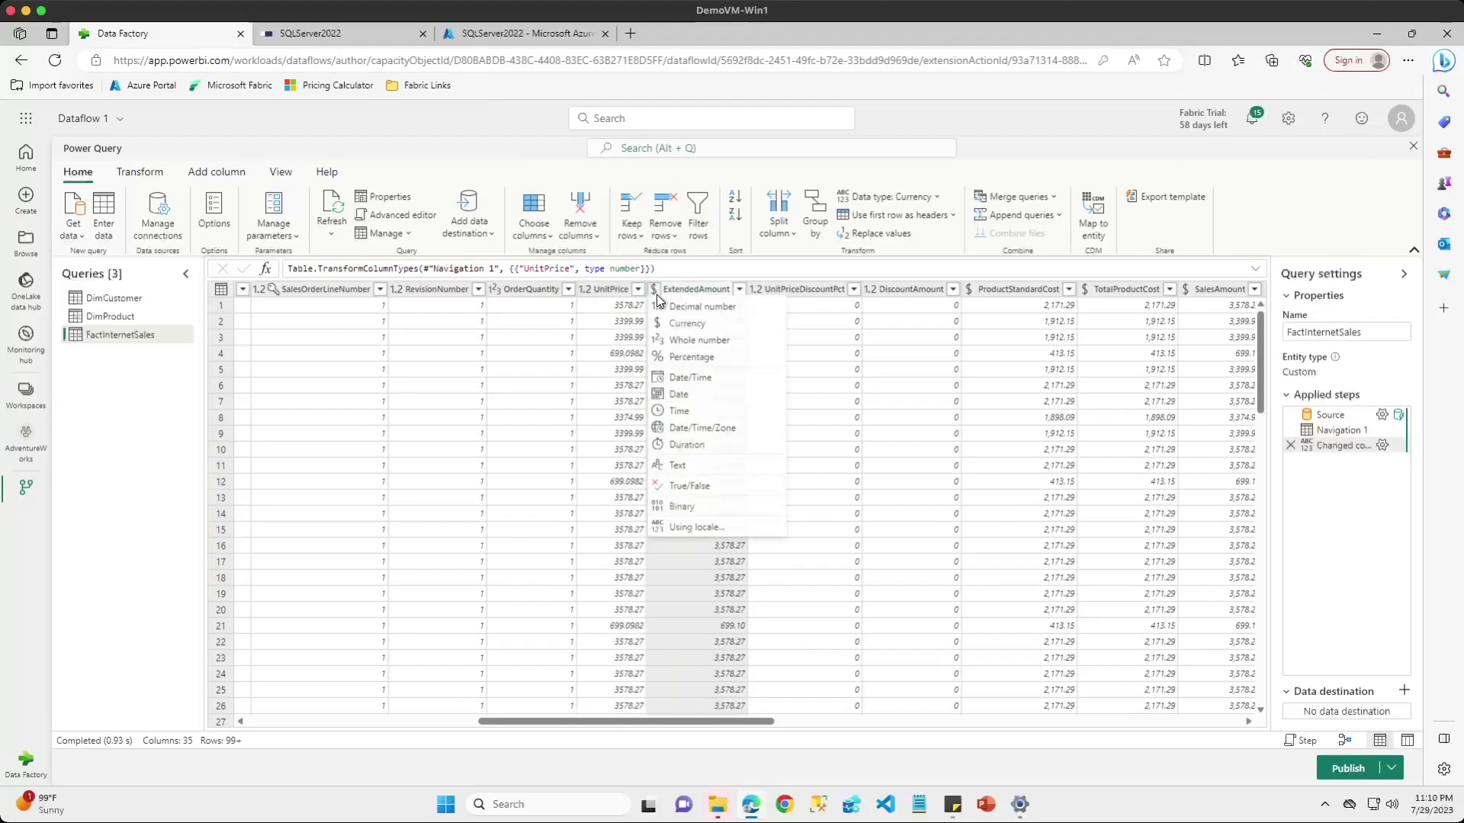
{"action": "left_click", "coordinate": [664, 308]}
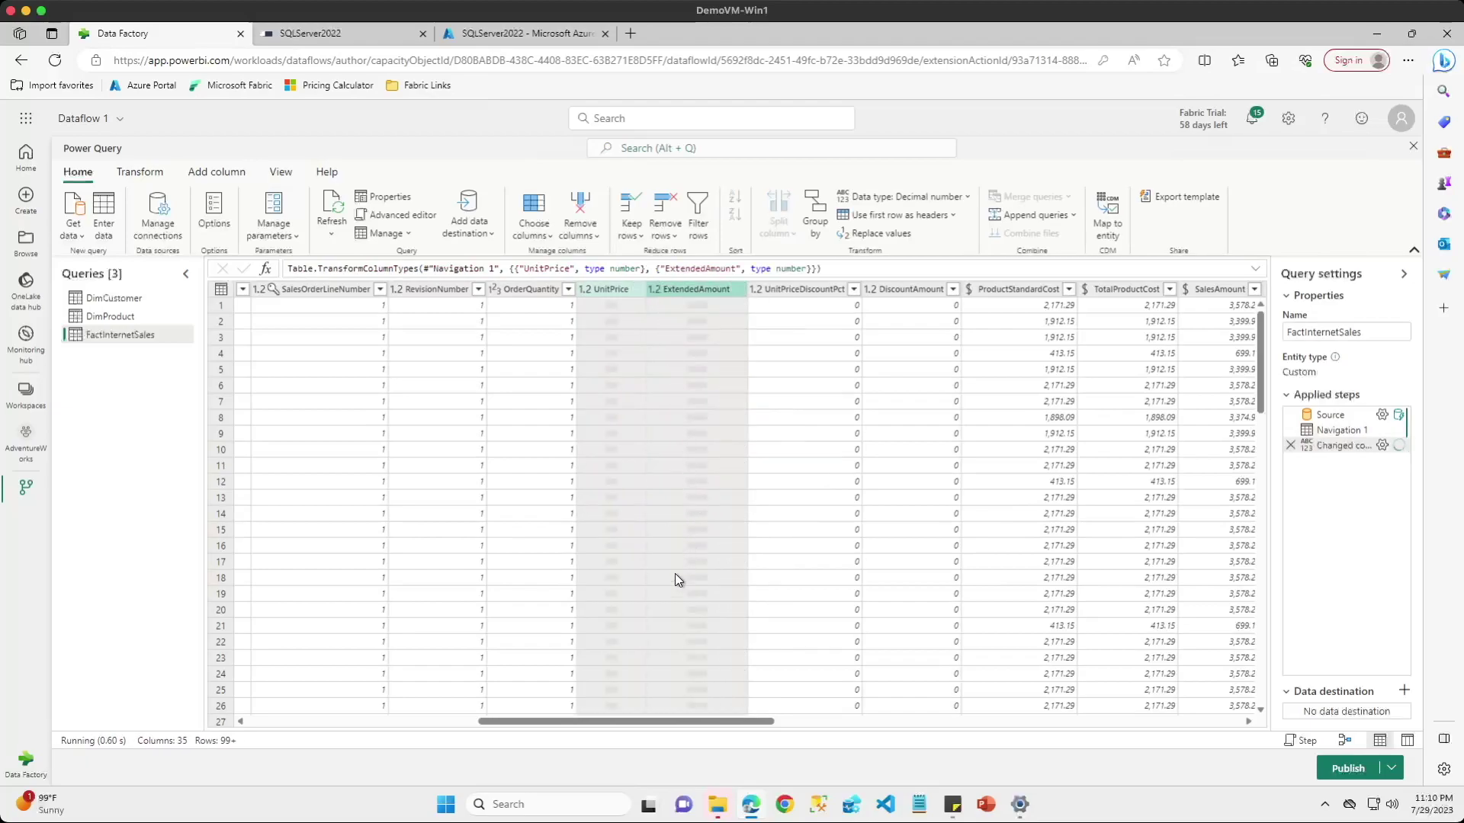
Change ProductStandardCost, TotalProductCost, SalesAmount, TaxAmt and Freight to Decimal number
{"action": "left_click_drag", "start_coordinate": [636, 721], "coordinate": [770, 719]}
{"action": "left_click", "coordinate": [501, 291]}
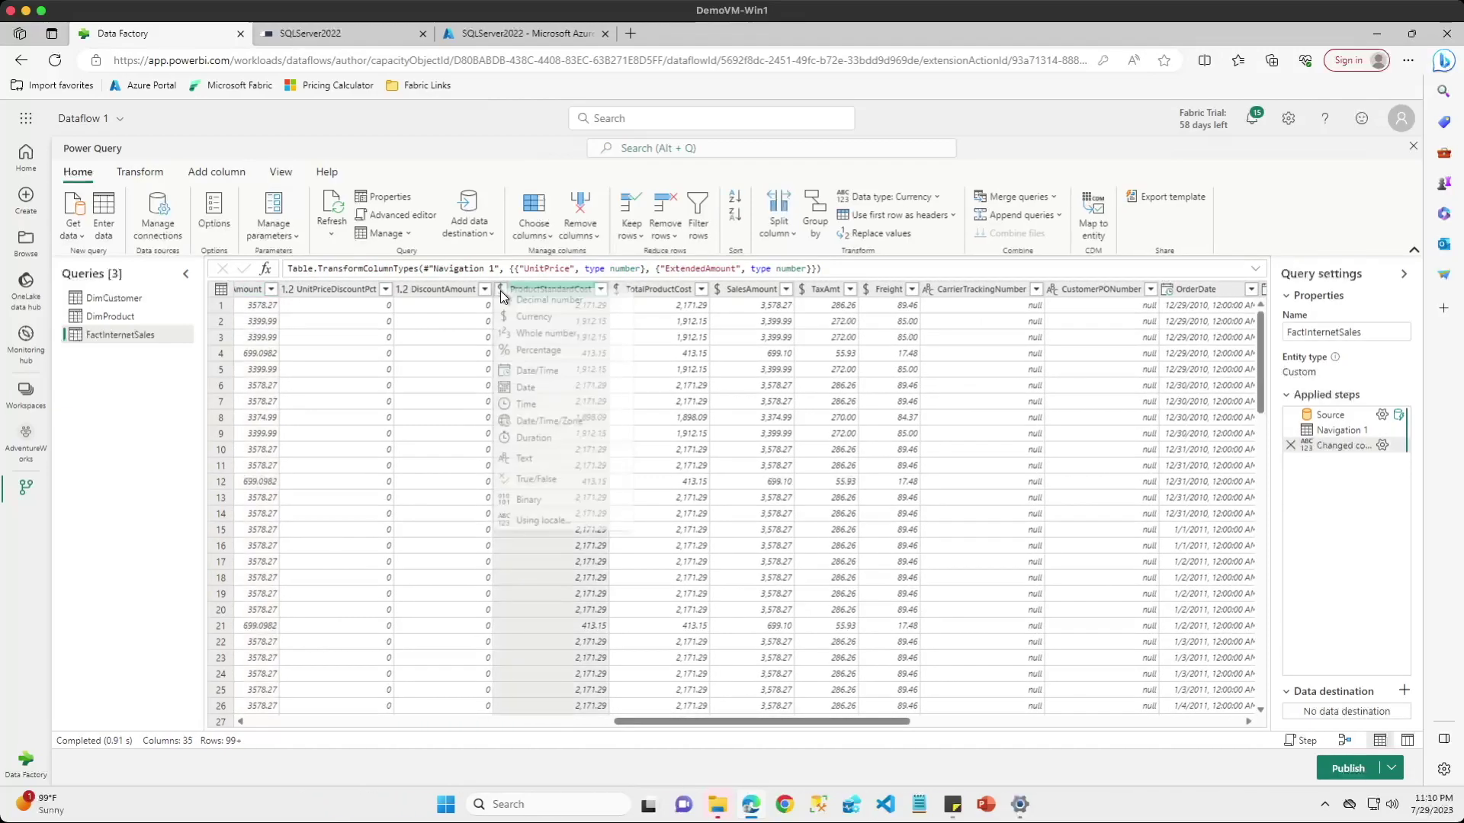
{"action": "left_click", "coordinate": [534, 301]}
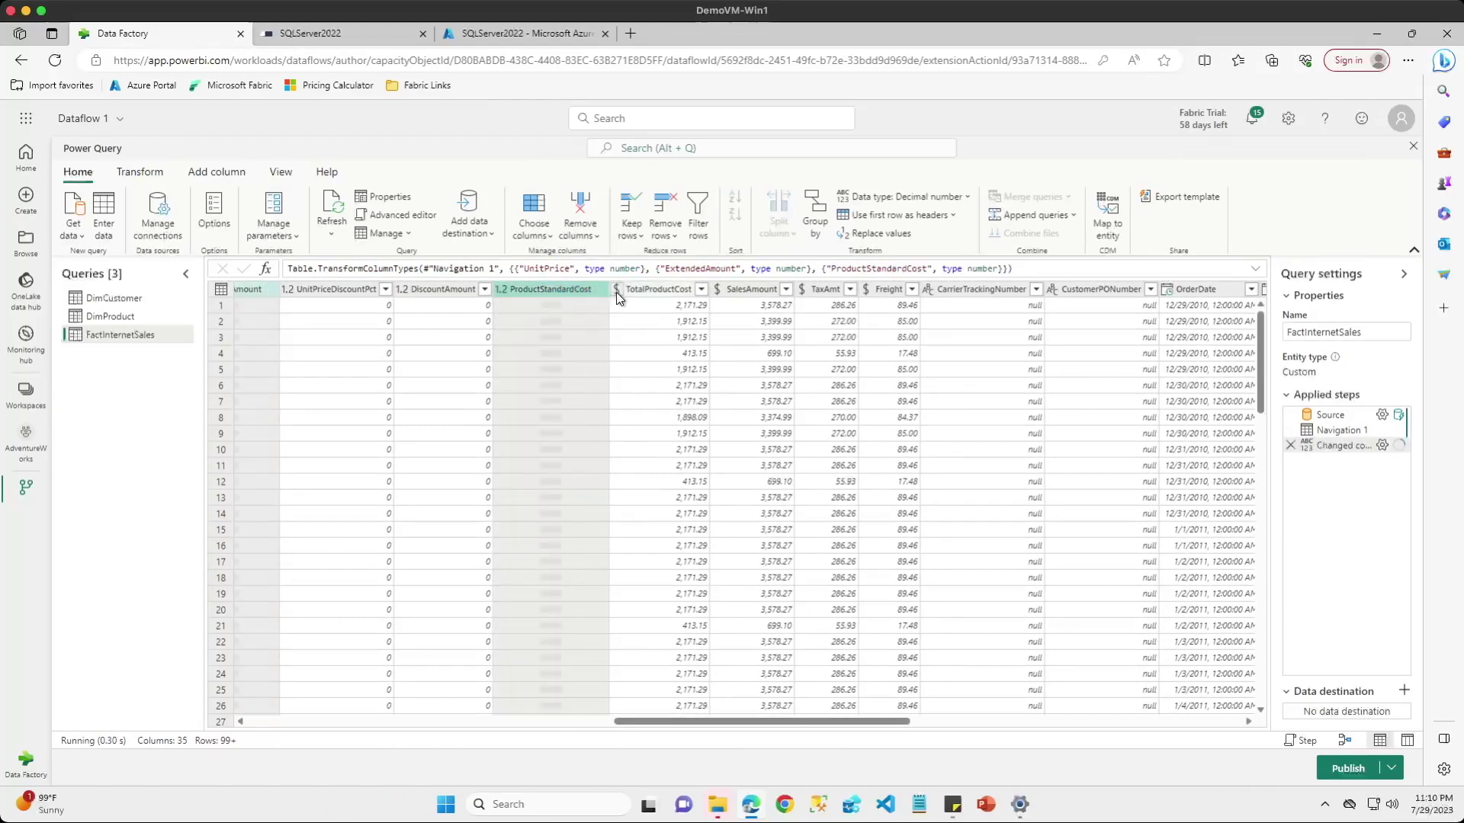
{"action": "left_click", "coordinate": [616, 291]}
{"action": "left_click", "coordinate": [633, 306]}
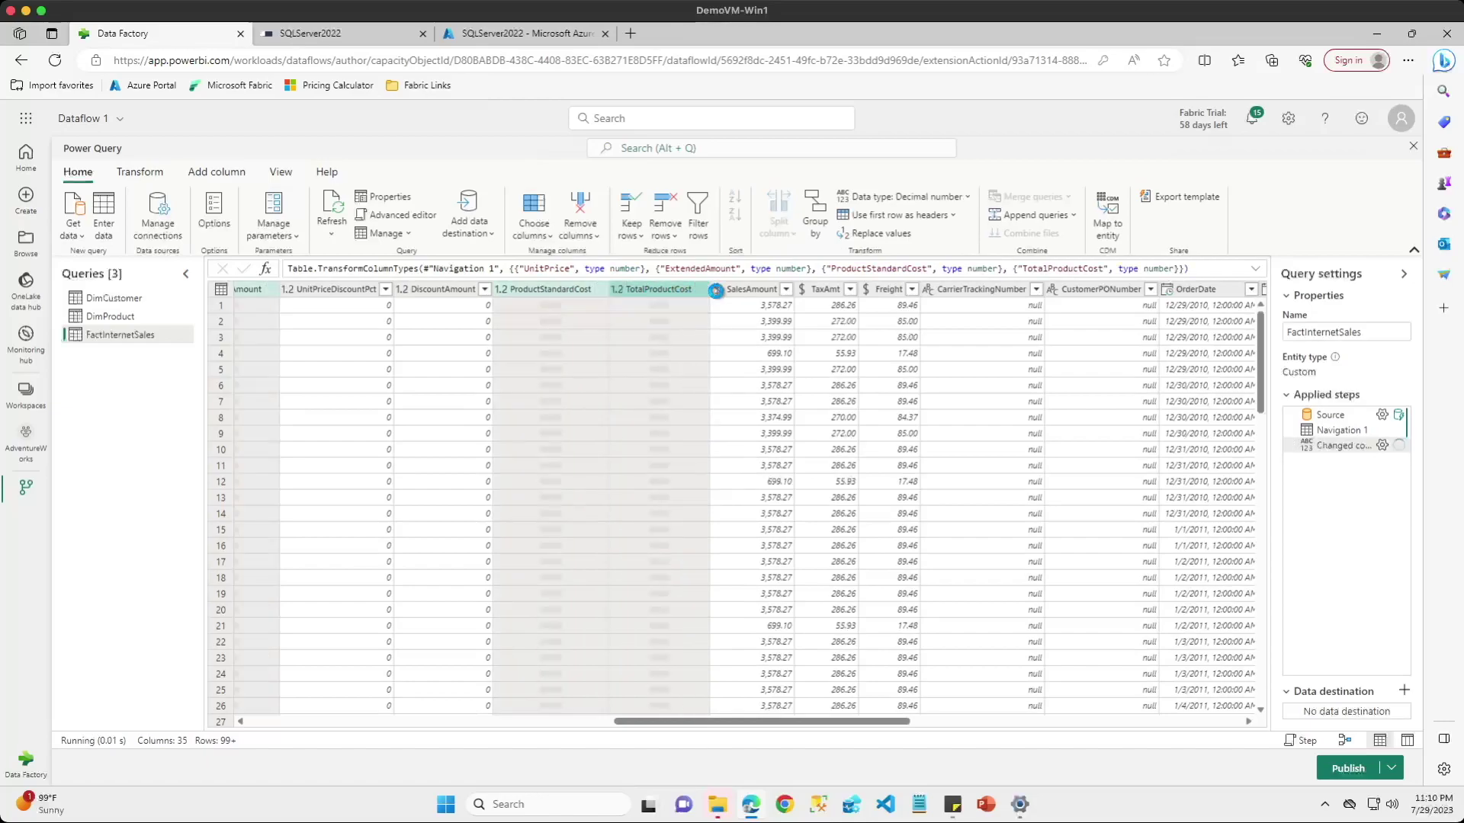
{"action": "left_click", "coordinate": [716, 291]}
{"action": "left_click", "coordinate": [770, 294]}
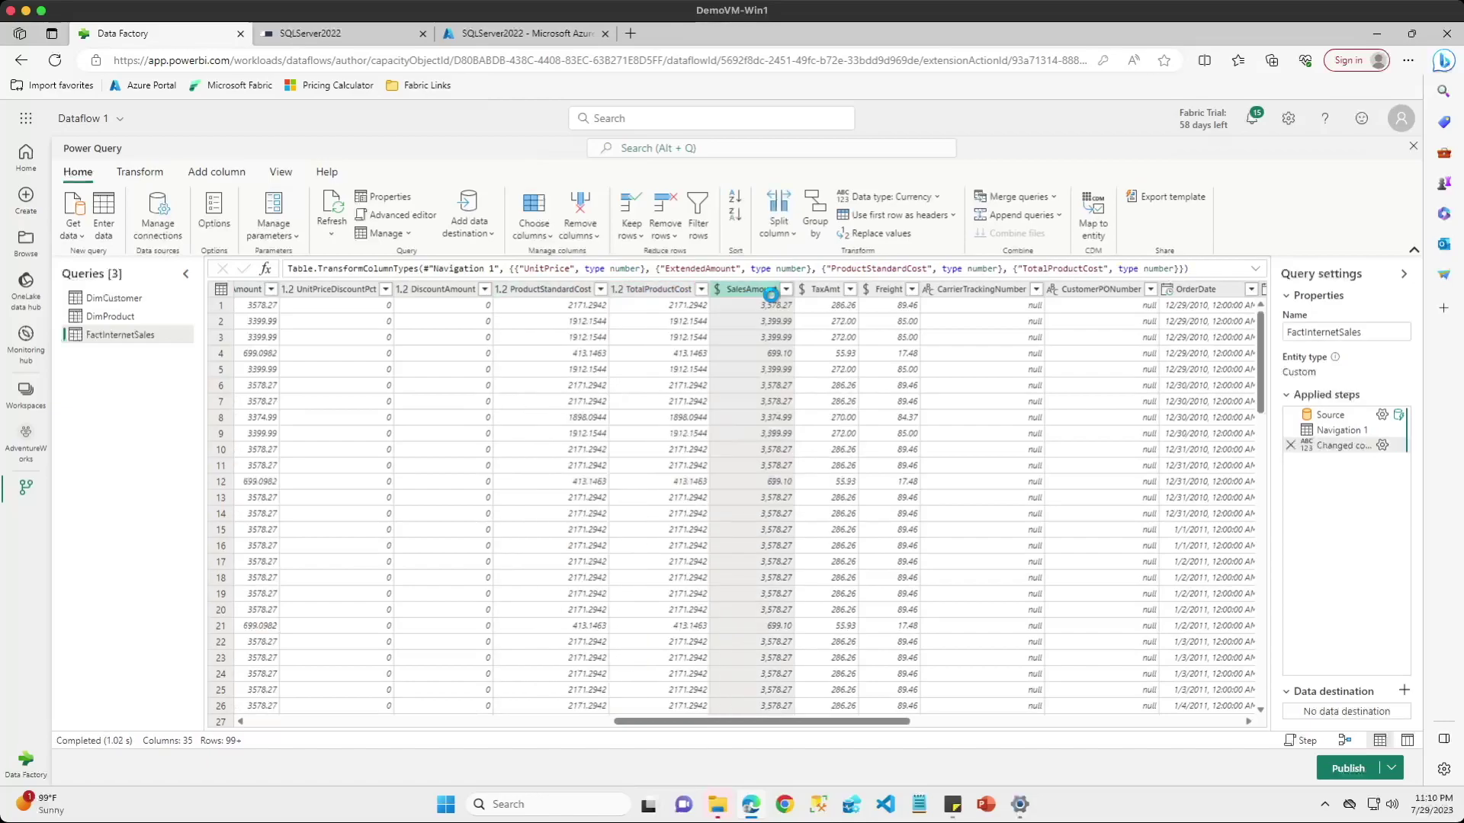
{"action": "left_click", "coordinate": [802, 291]}
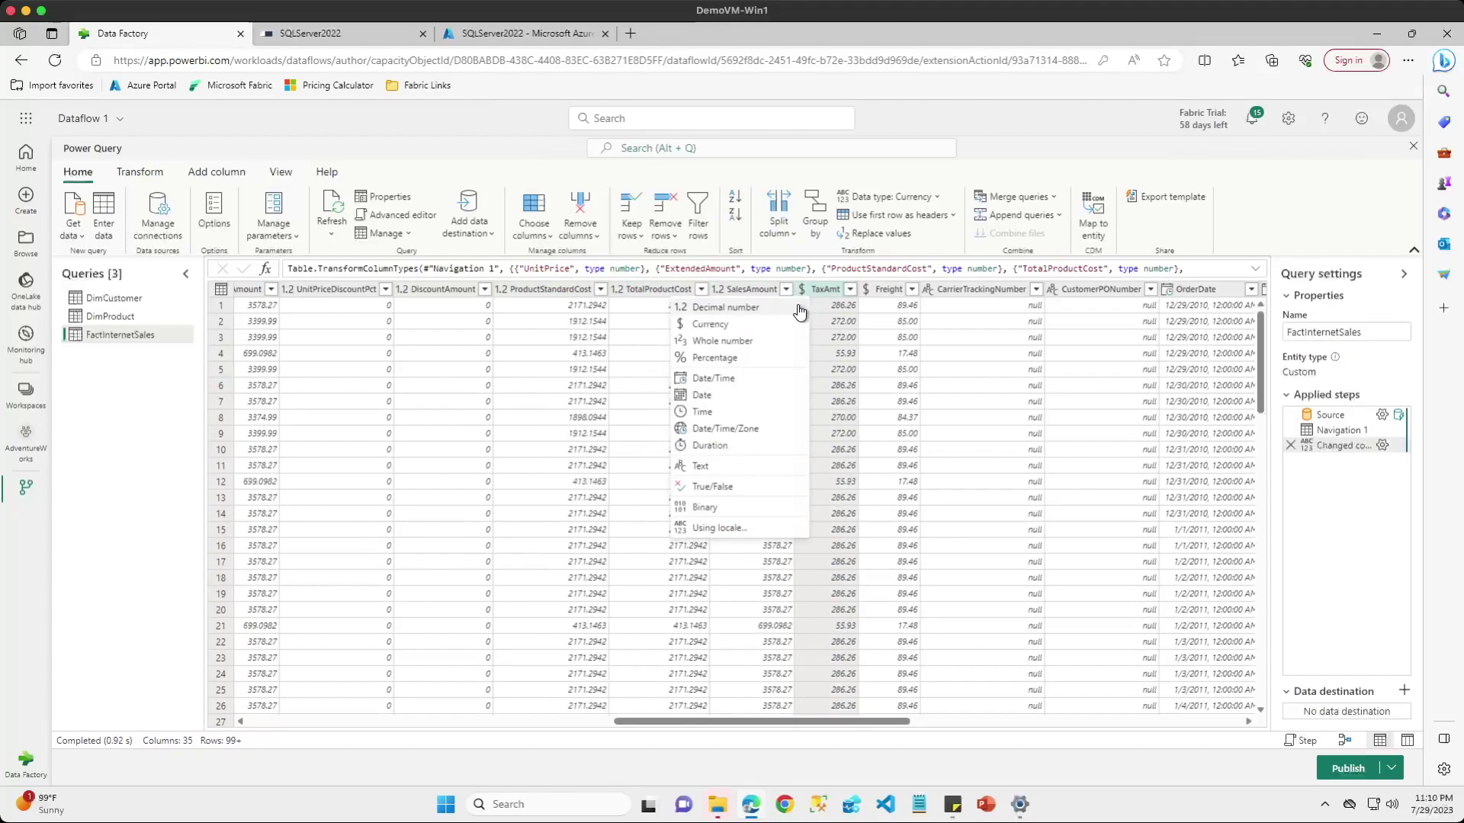
{"action": "left_click", "coordinate": [799, 308]}
{"action": "left_click", "coordinate": [866, 291]}
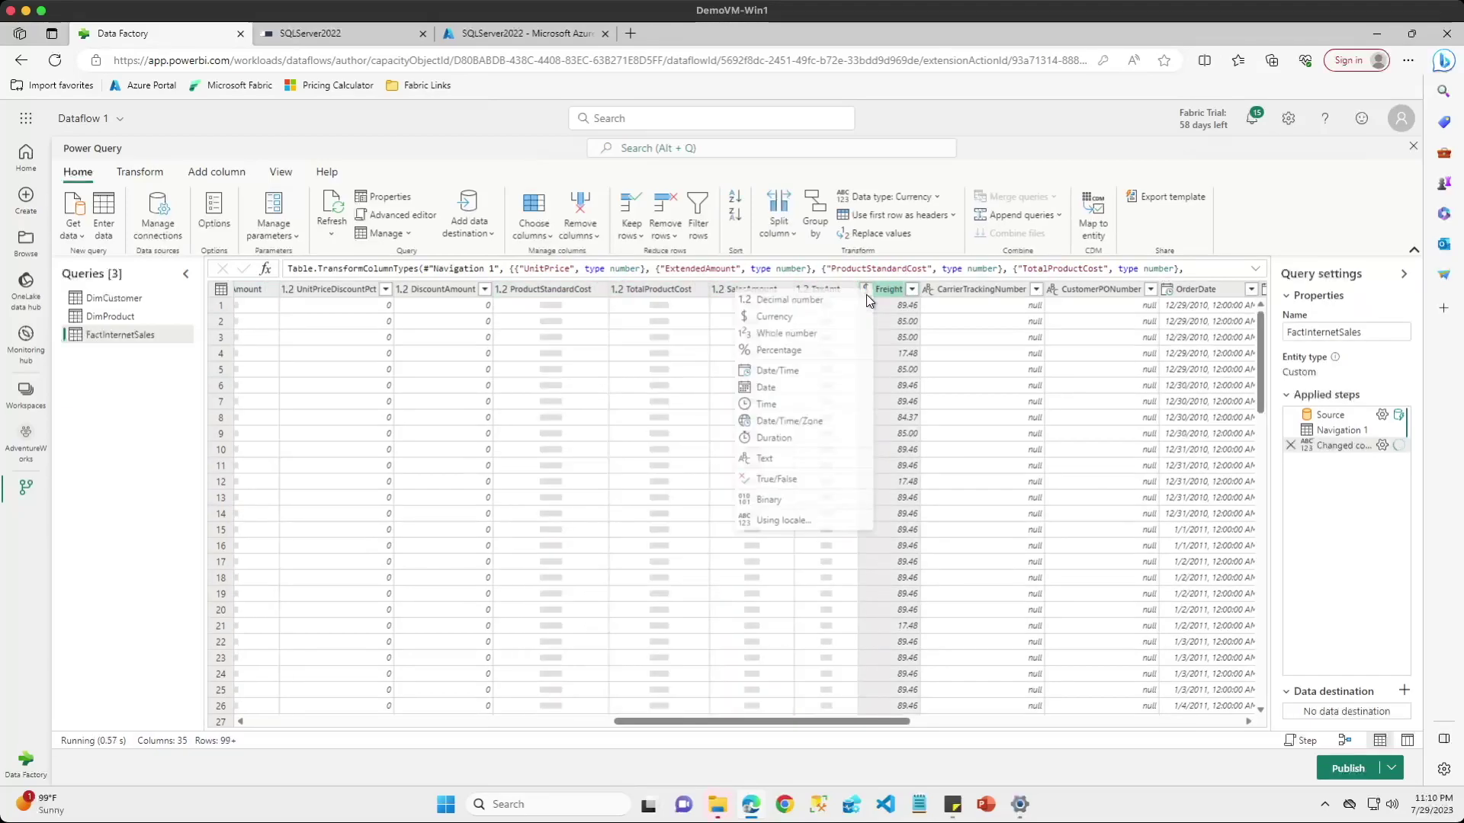
{"action": "left_click", "coordinate": [788, 299]}
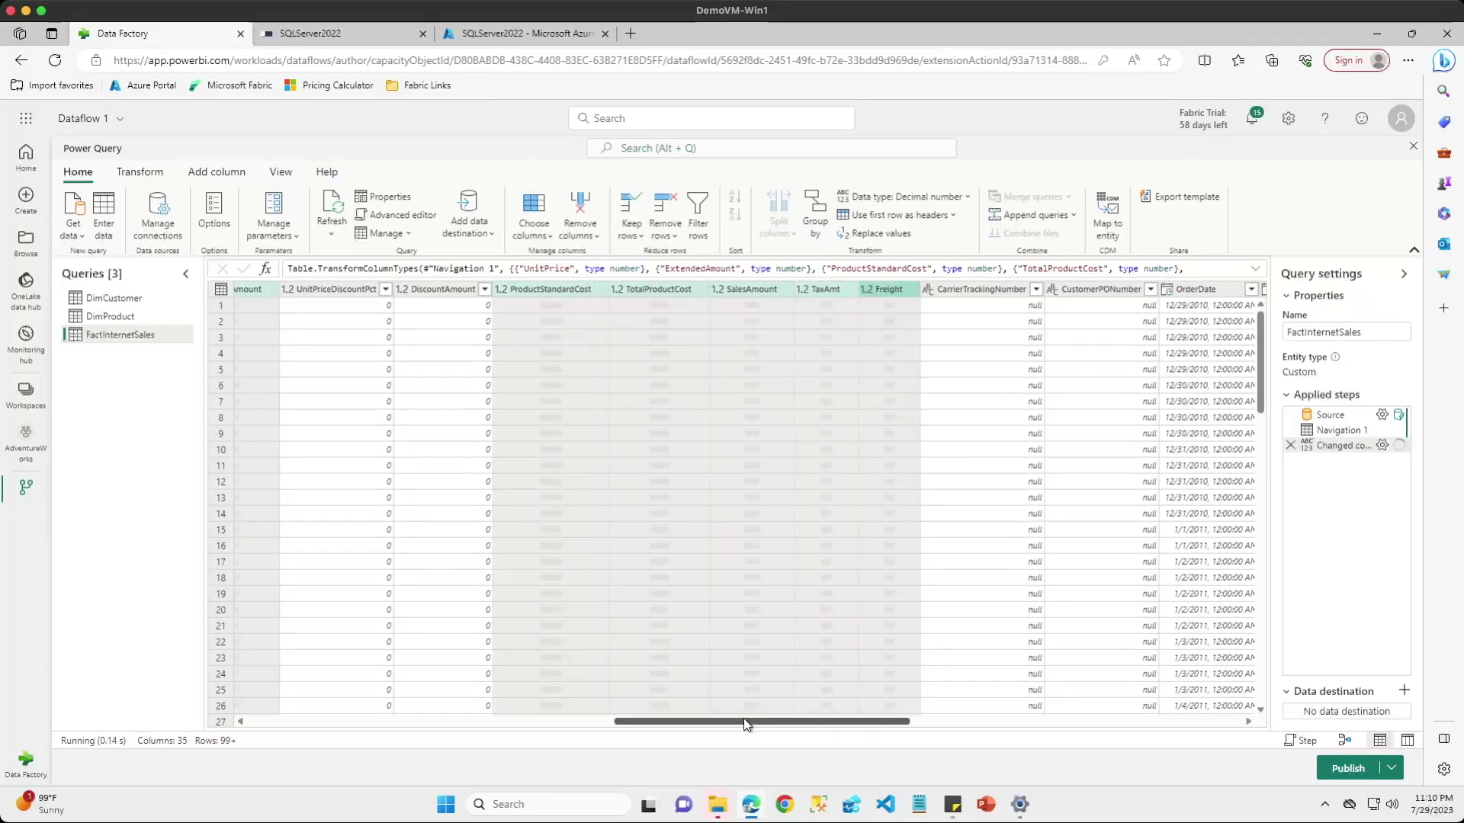
{"action": "left_click_drag", "start_coordinate": [747, 728], "coordinate": [1059, 705]}
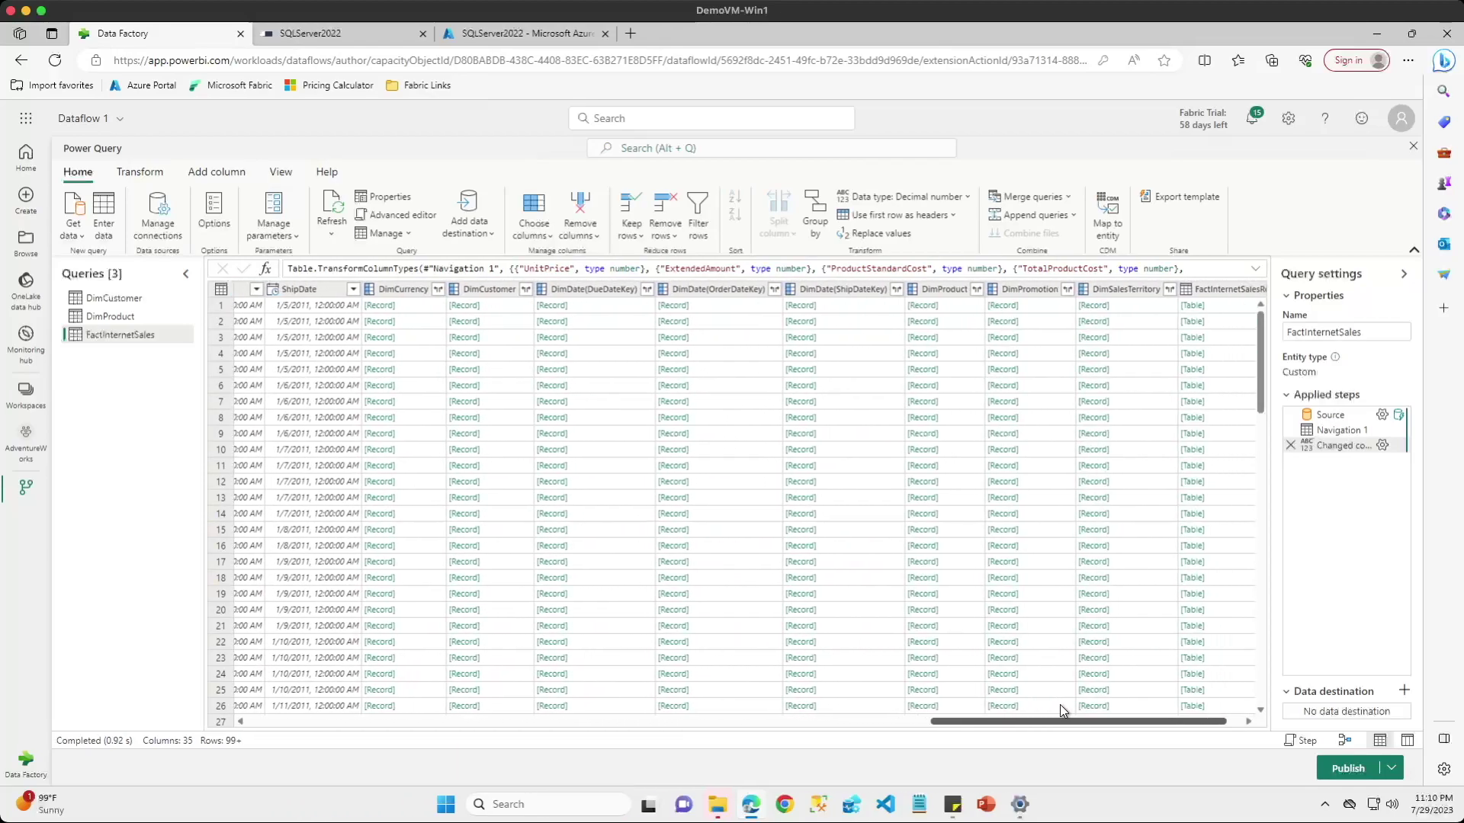
Remove FactInternetSales columns DimCurrency through FactInternetSalesReason, then list DimCustomer's data destinations
{"action": "left_click", "coordinate": [383, 290]}
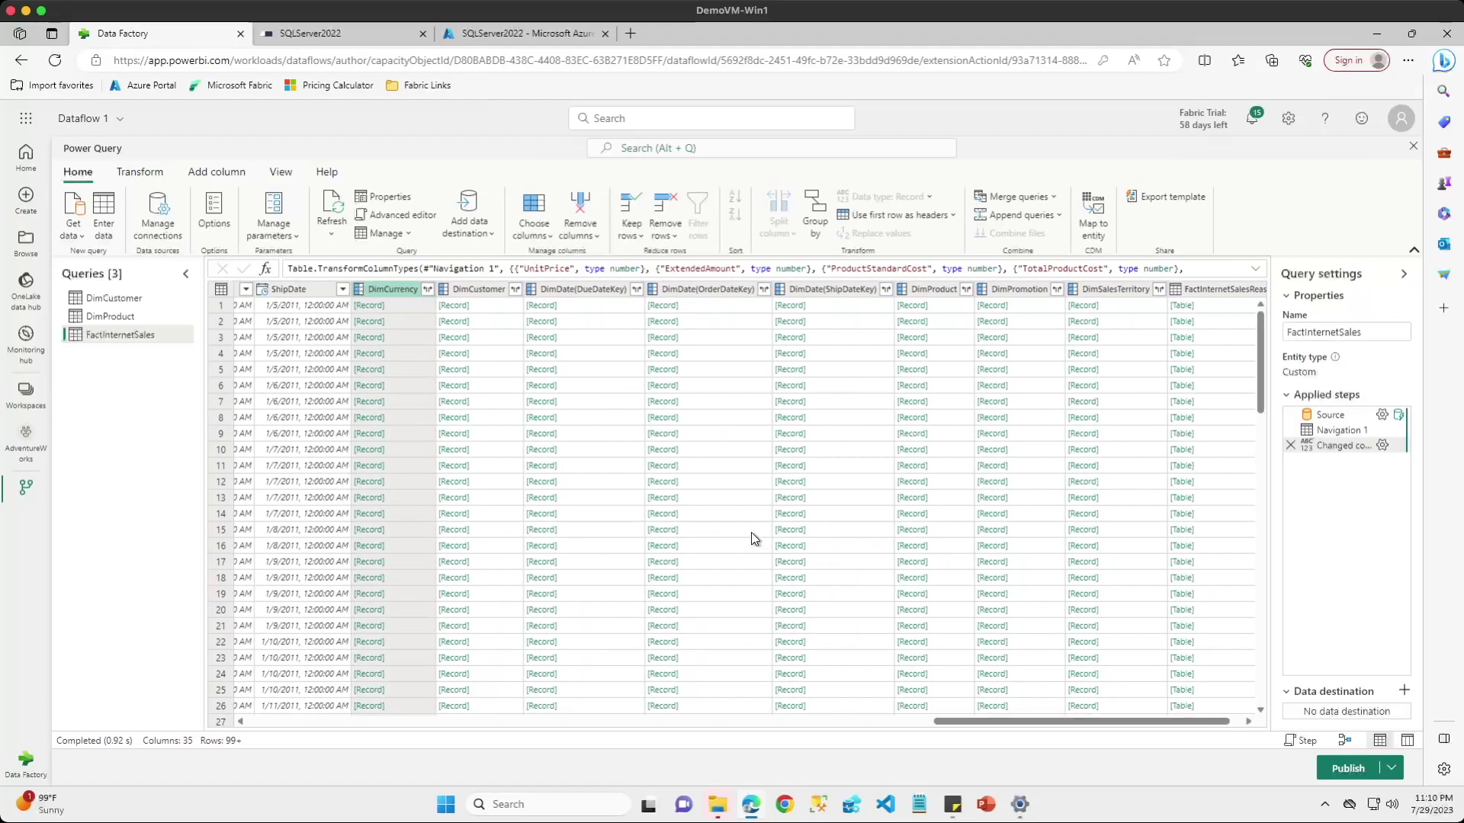
{"action": "left_click_drag", "start_coordinate": [970, 717], "coordinate": [981, 718]}
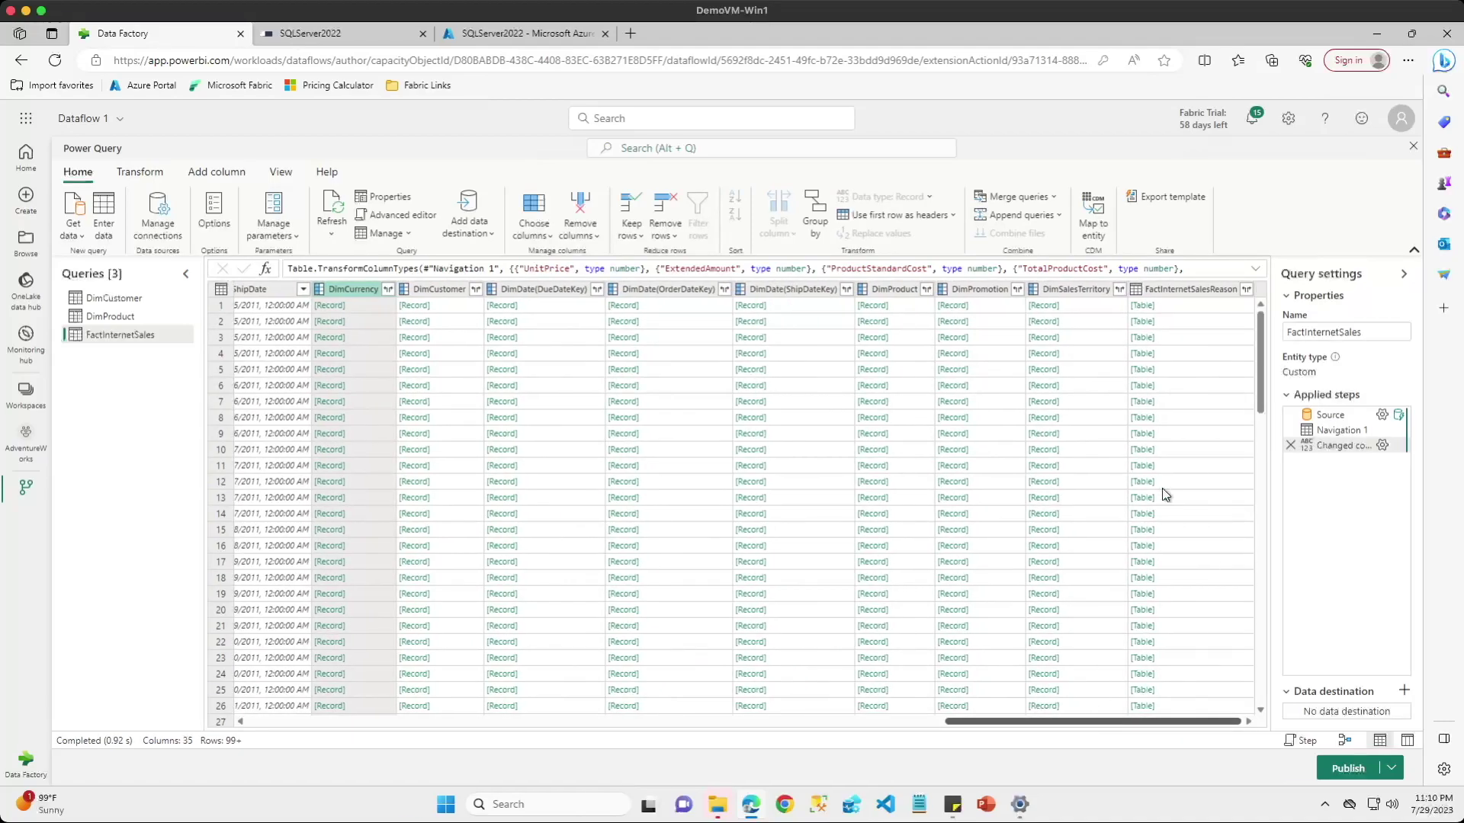
{"action": "left_click", "coordinate": [1162, 289], "text": "shift"}
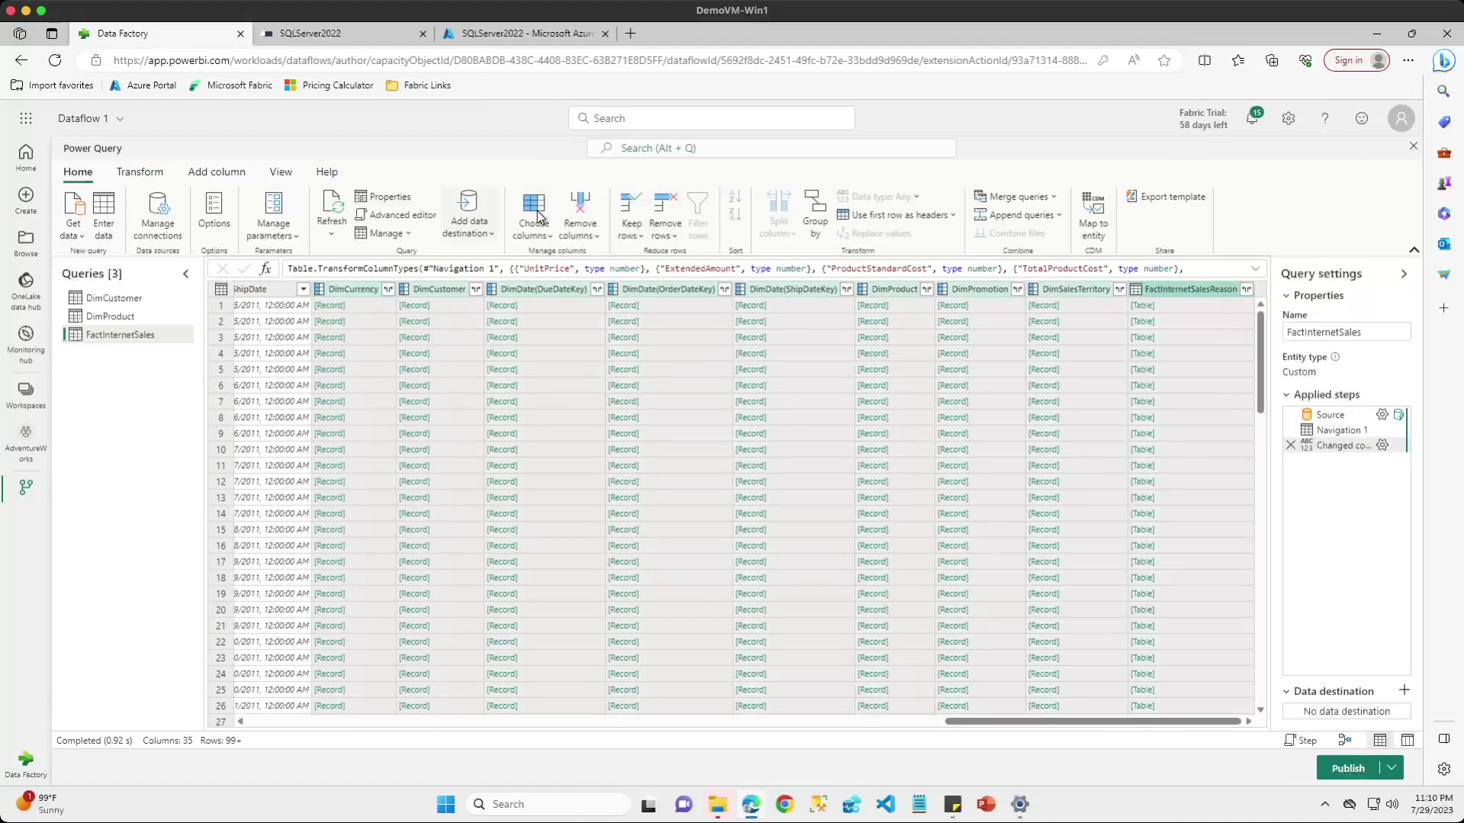
{"action": "left_click", "coordinate": [577, 202]}
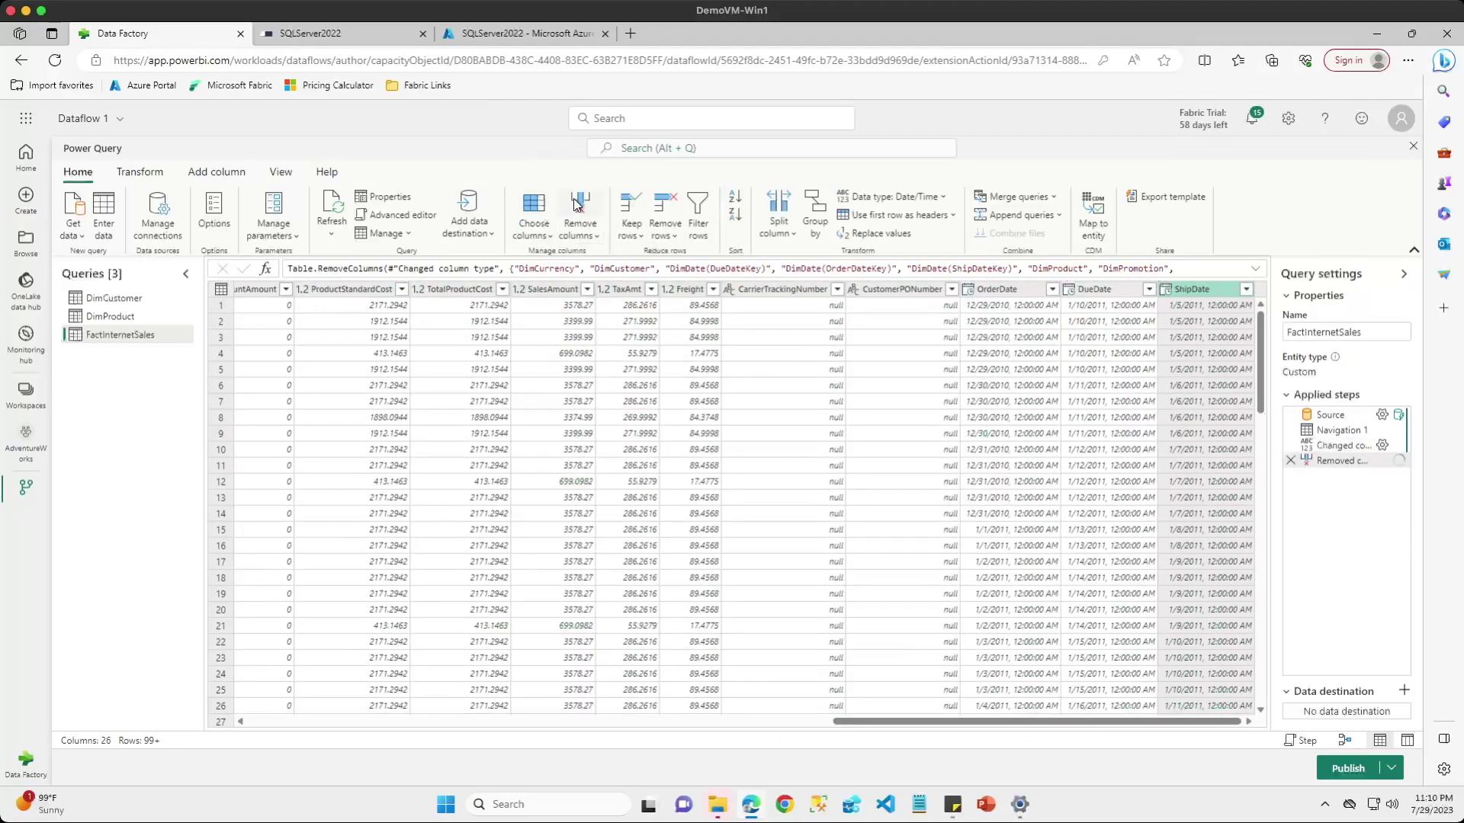
{"action": "left_click", "coordinate": [128, 299]}
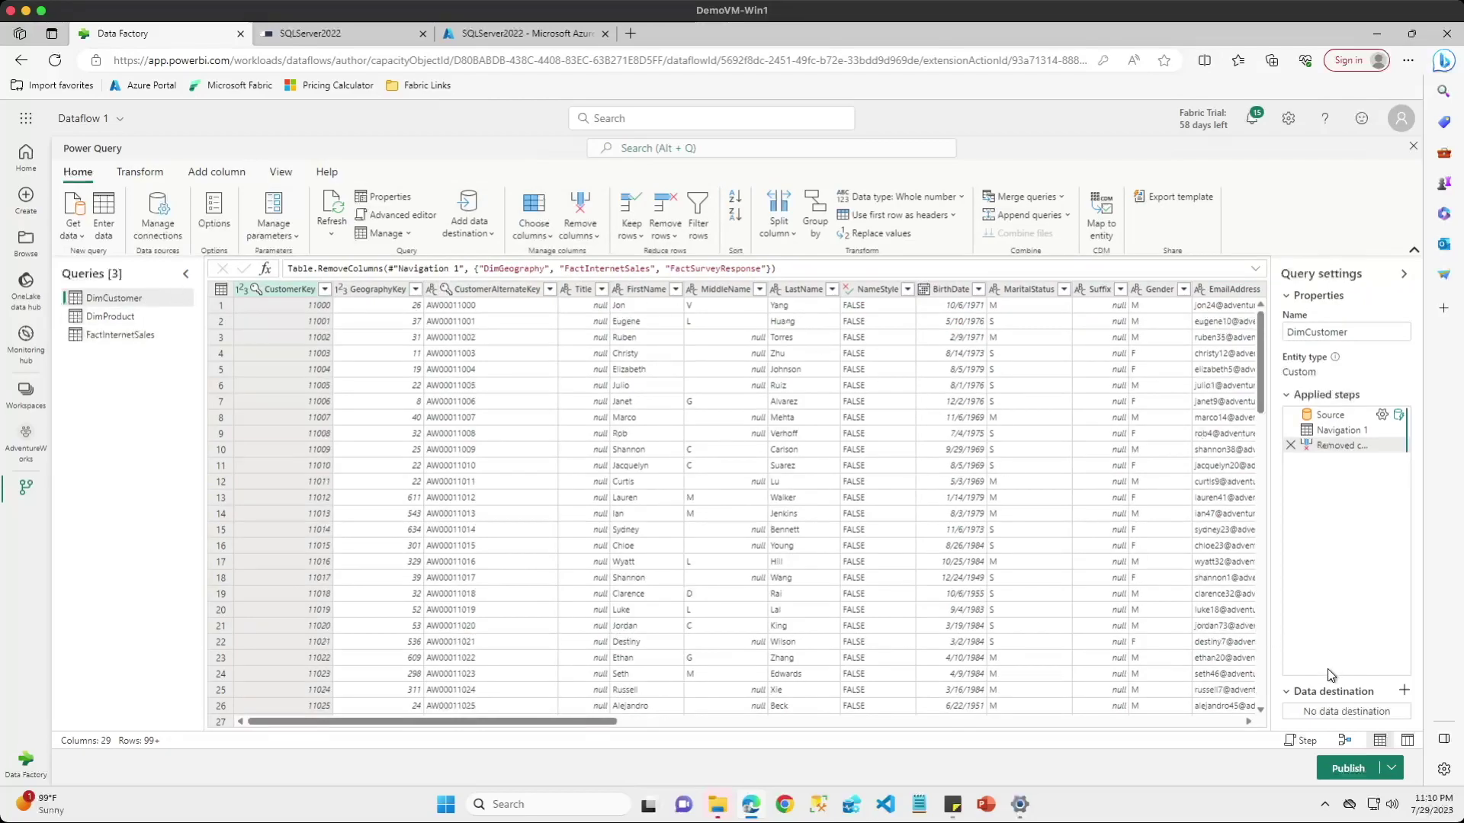
{"action": "left_click", "coordinate": [1405, 692]}
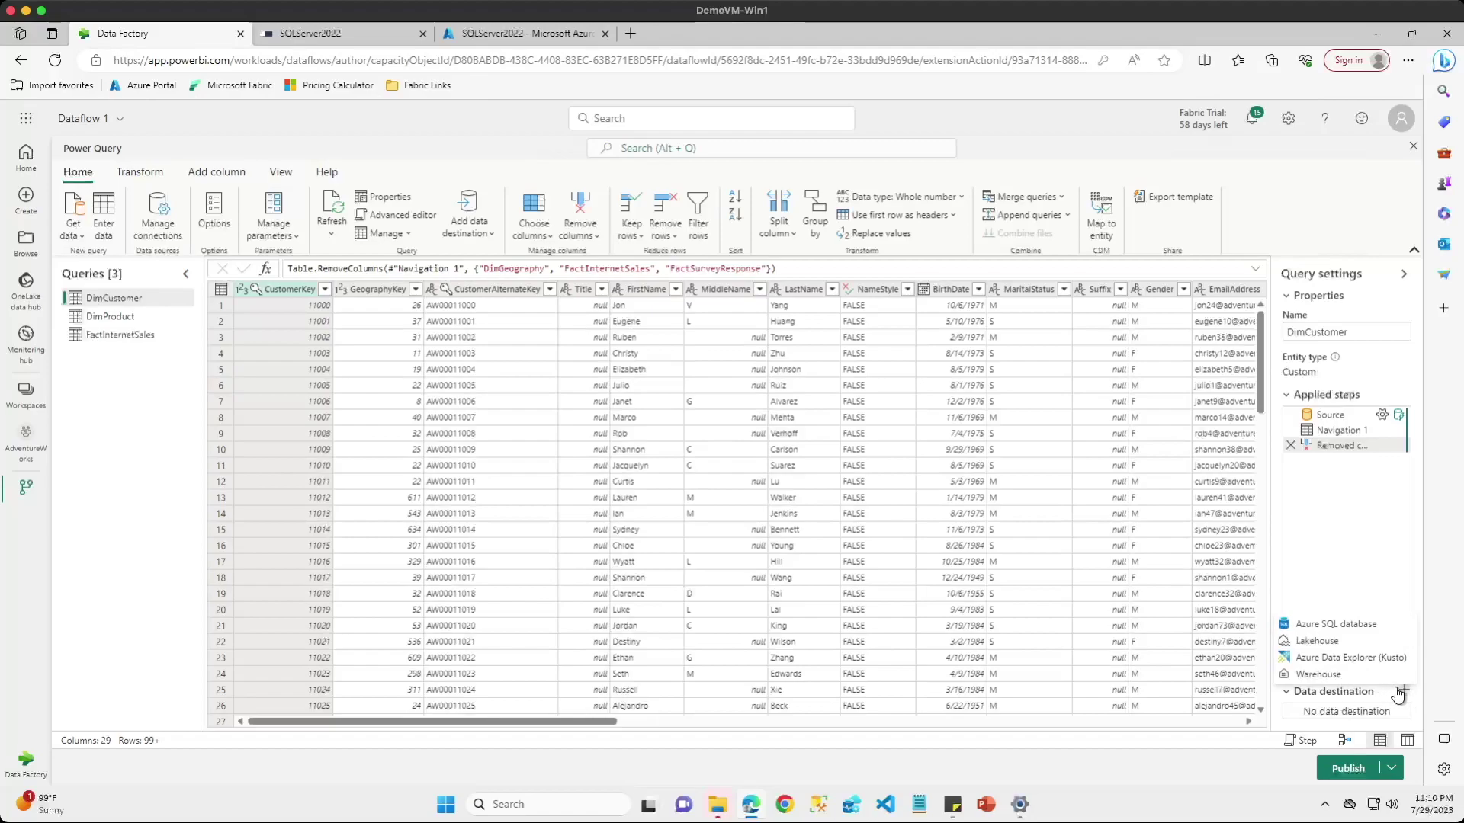
Load DimCustomer to a new AdventureWorksLakehouse table using Replace, with all 29 columns mapped
{"action": "left_click", "coordinate": [1318, 642]}
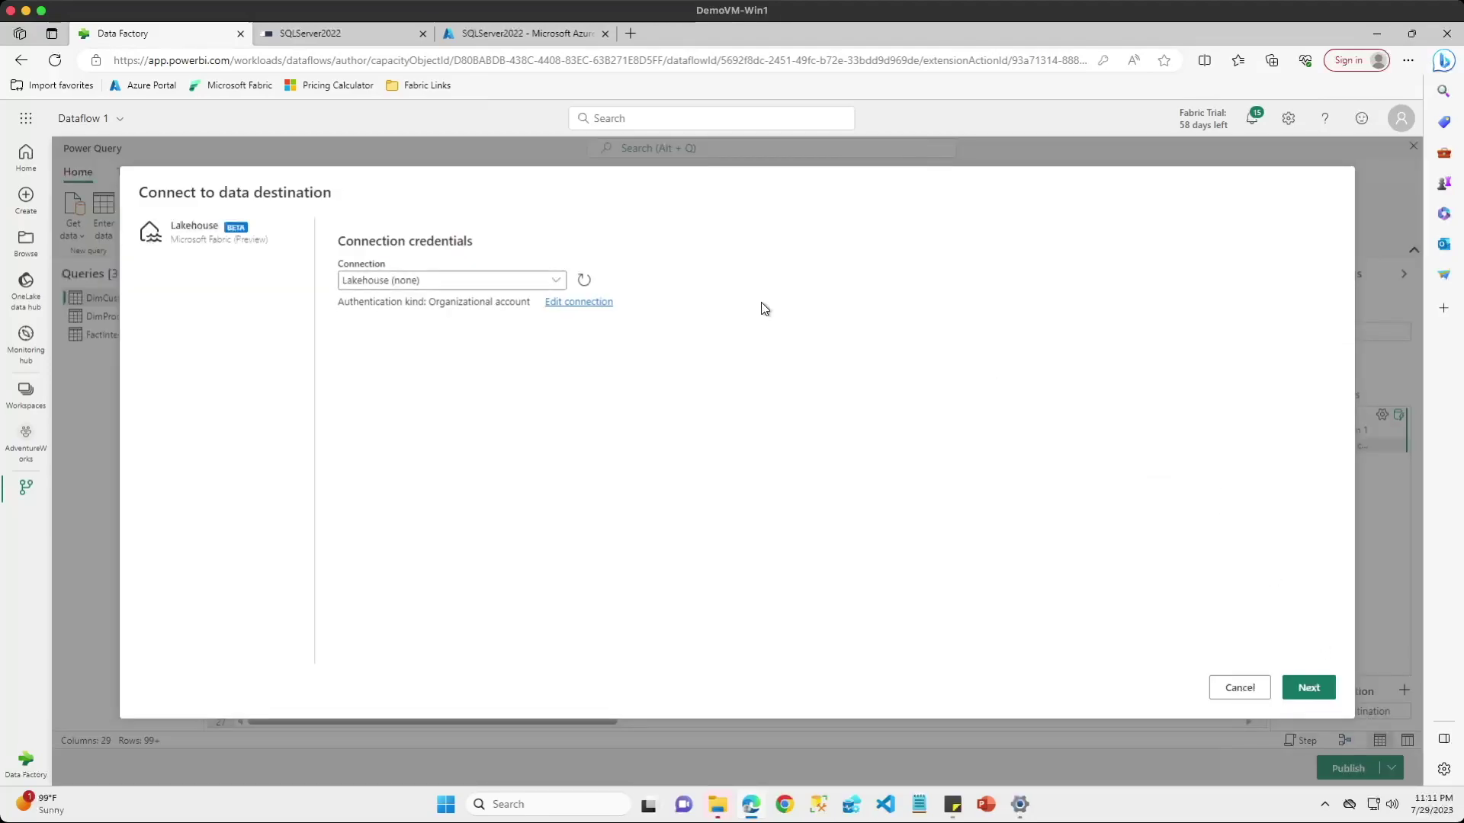
{"action": "left_click", "coordinate": [1308, 688]}
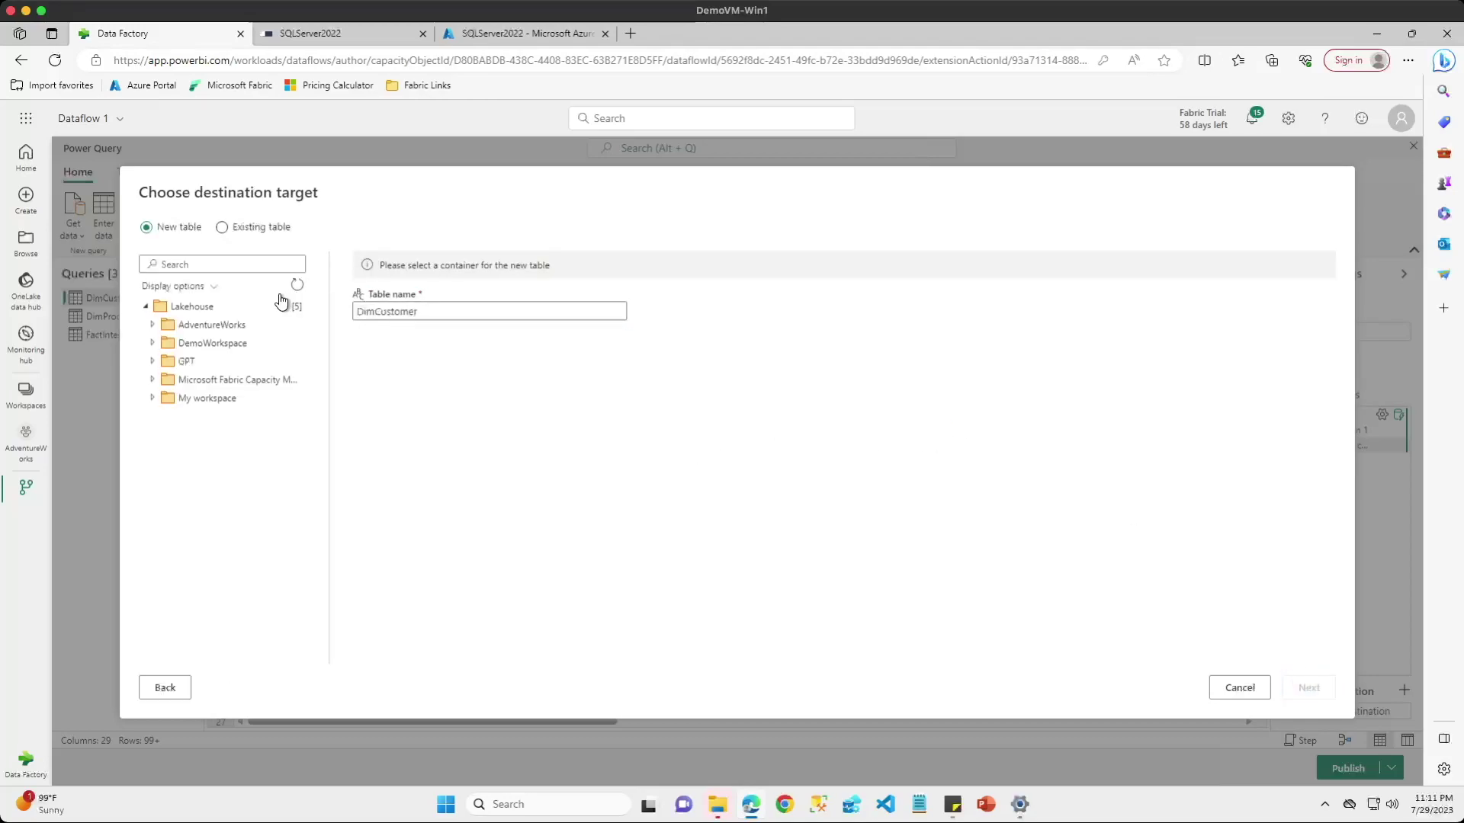
{"action": "left_click", "coordinate": [152, 326]}
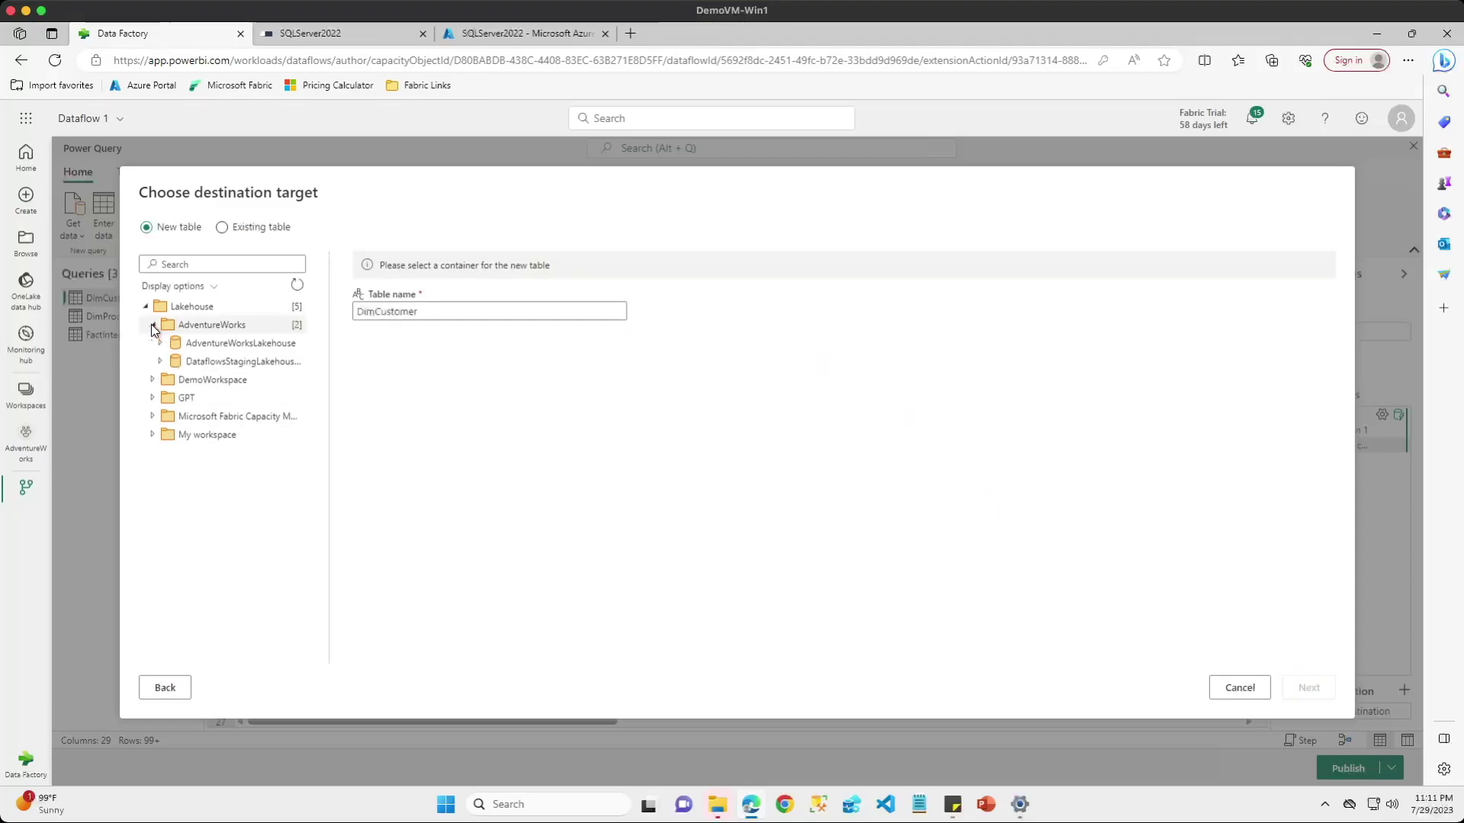
{"action": "left_click", "coordinate": [203, 344]}
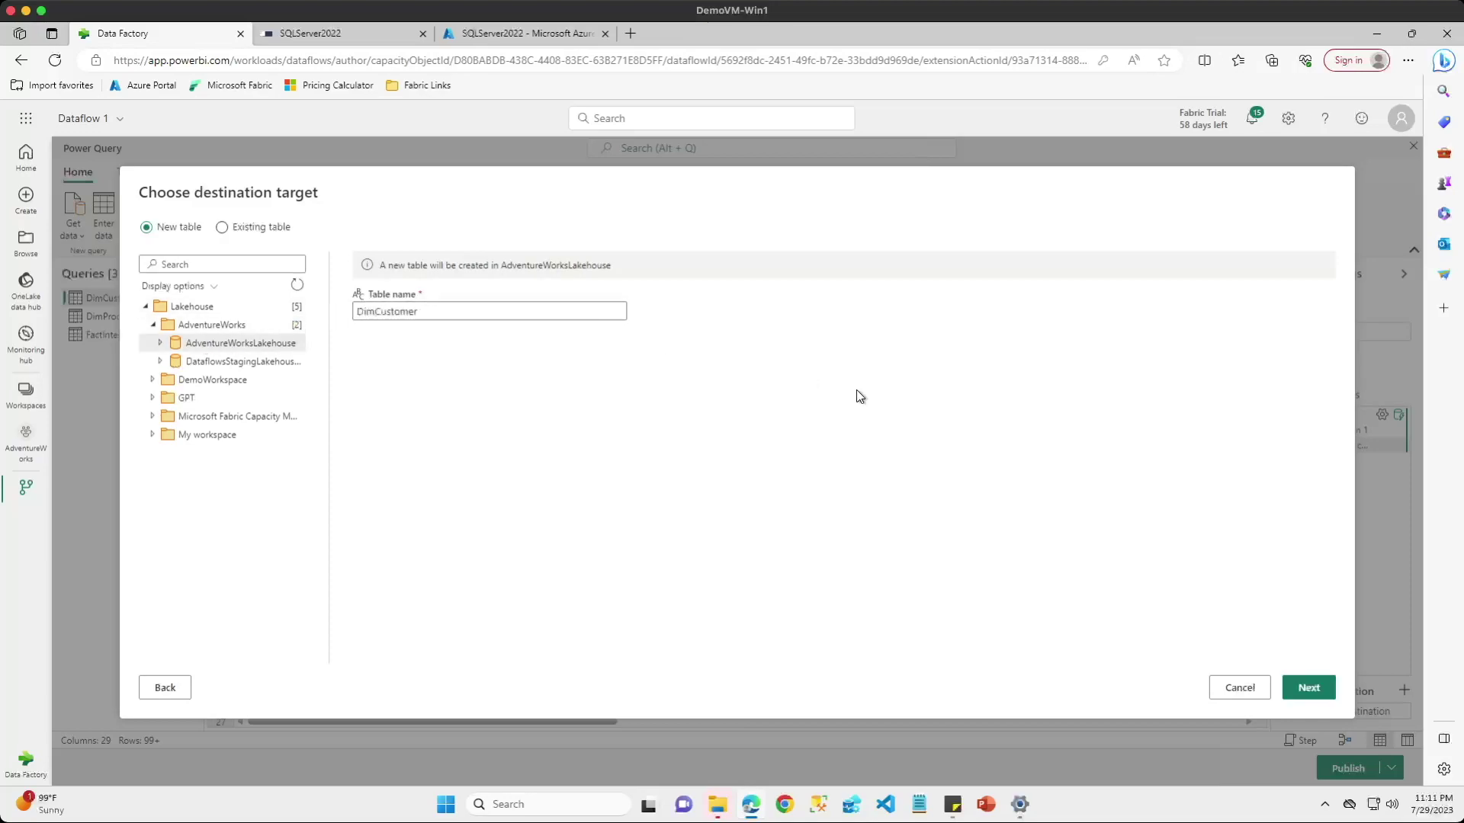
{"action": "left_click", "coordinate": [1309, 688]}
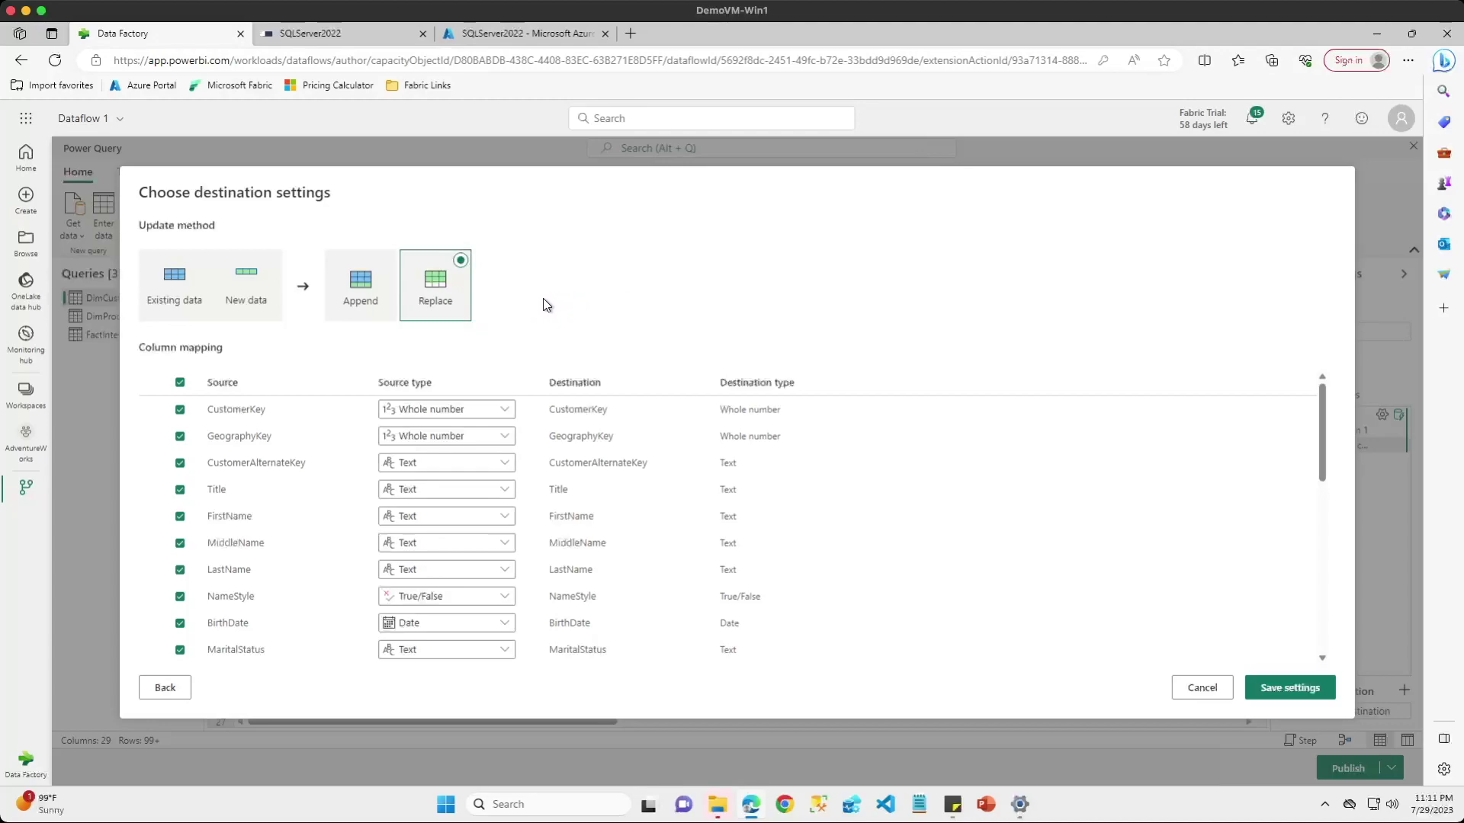
{"action": "scroll", "coordinate": [358, 446], "scroll_direction": "down", "scroll_amount": 1}
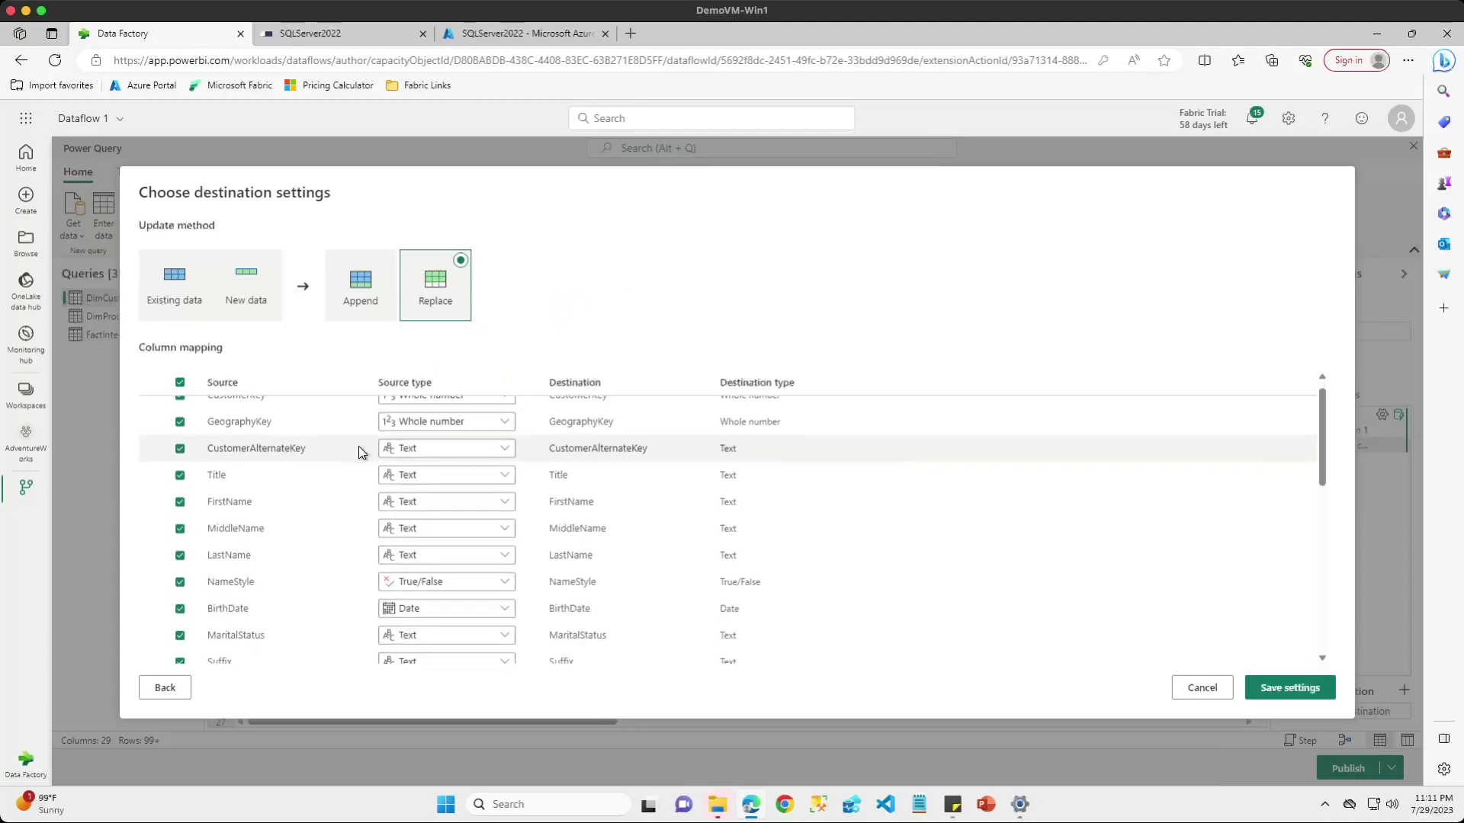
{"action": "scroll", "coordinate": [355, 445], "scroll_direction": "down", "scroll_amount": 10}
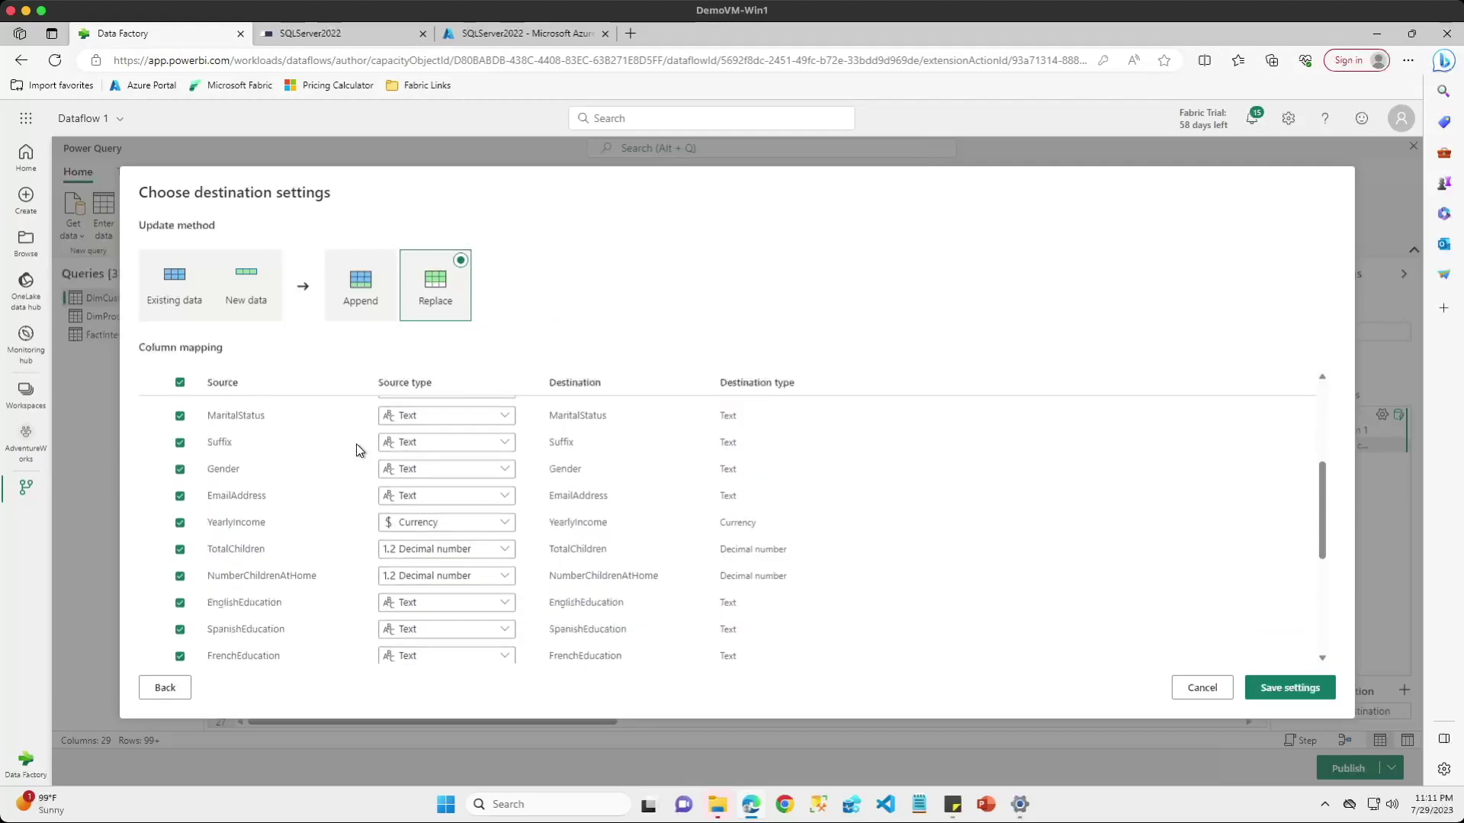
{"action": "scroll", "coordinate": [355, 447], "scroll_direction": "down", "scroll_amount": 8}
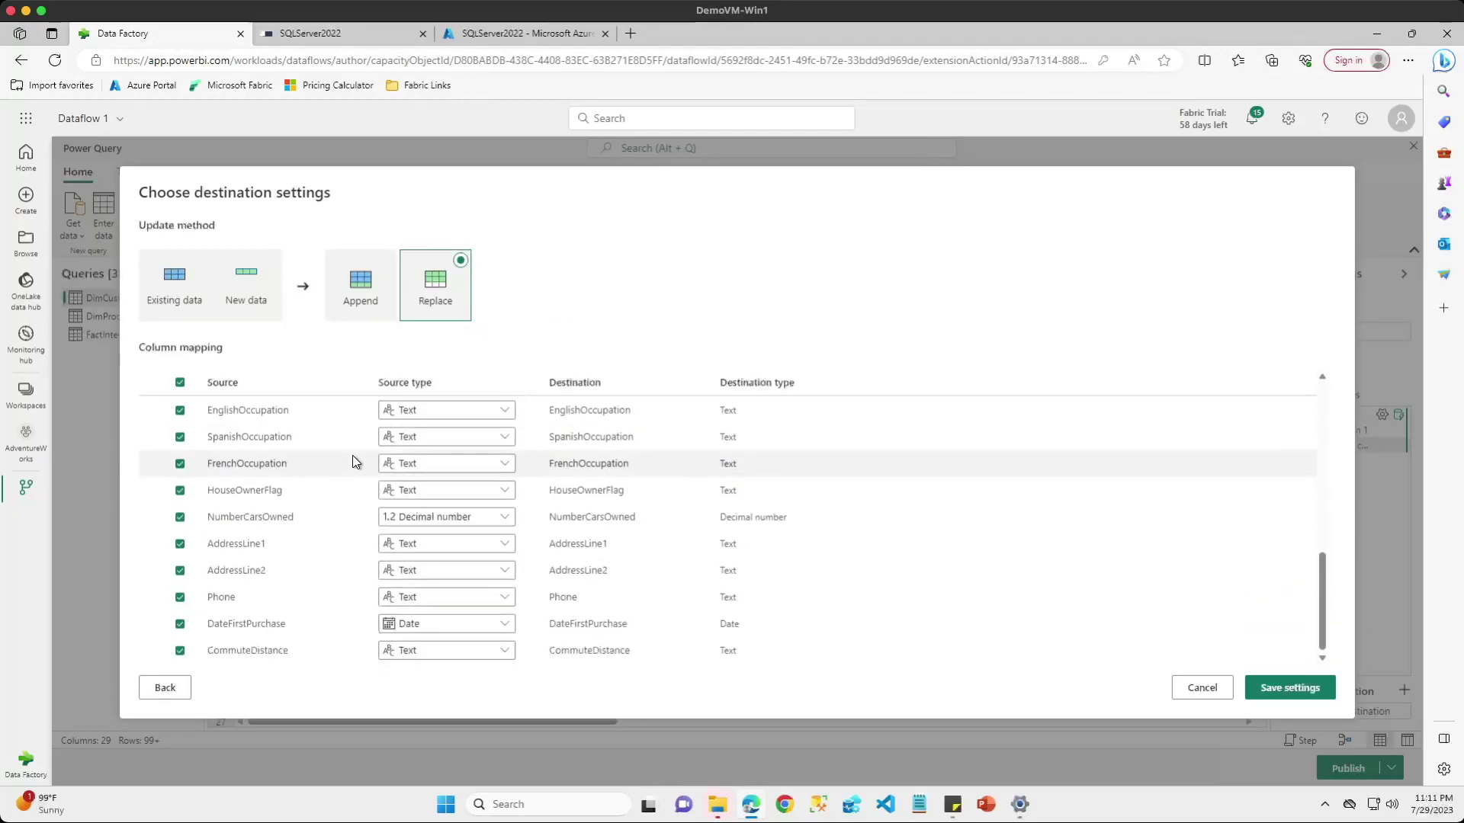
{"action": "scroll", "coordinate": [340, 589], "scroll_direction": "up", "scroll_amount": 10}
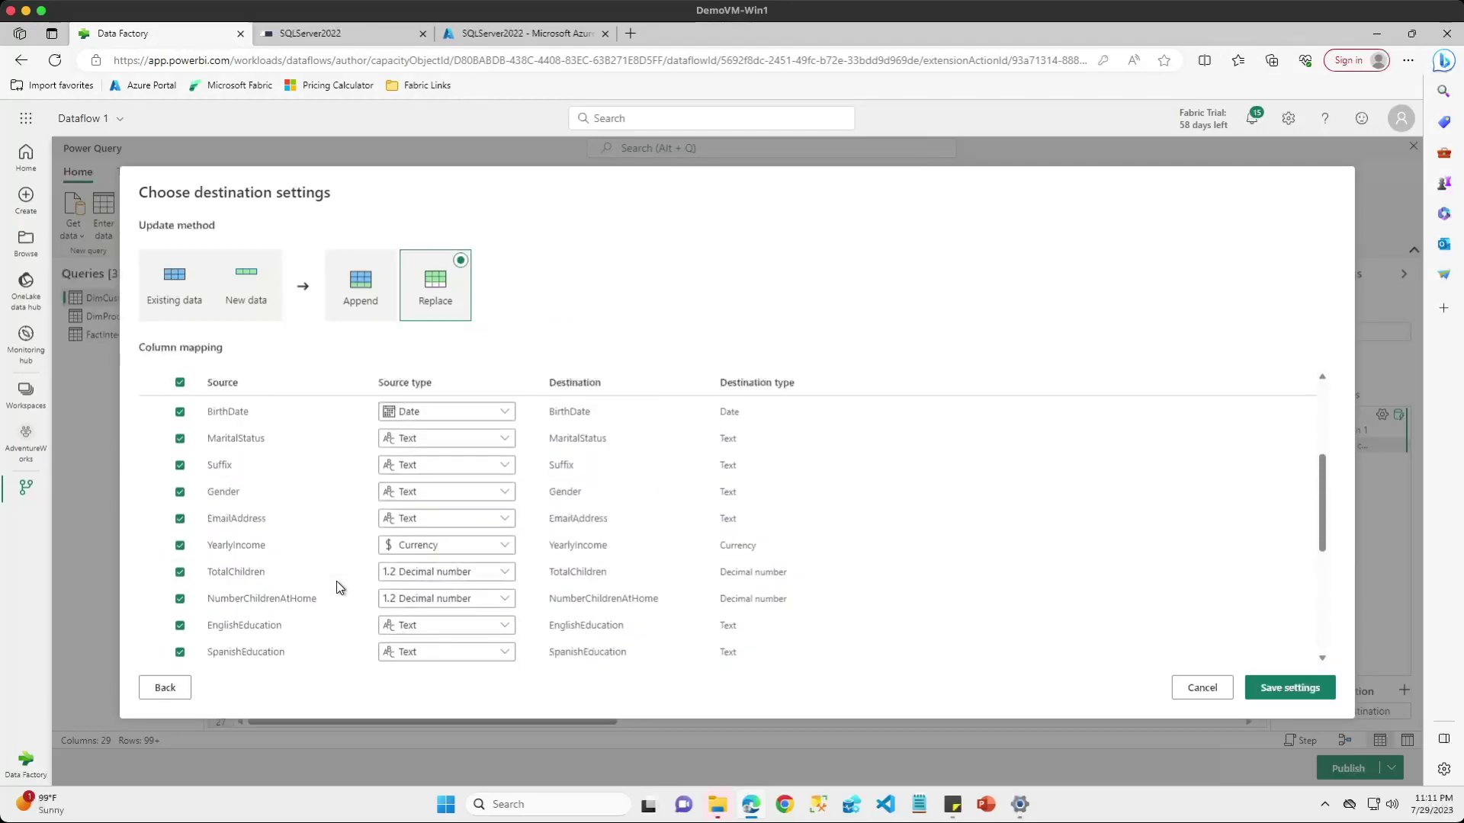
{"action": "left_click", "coordinate": [1265, 686]}
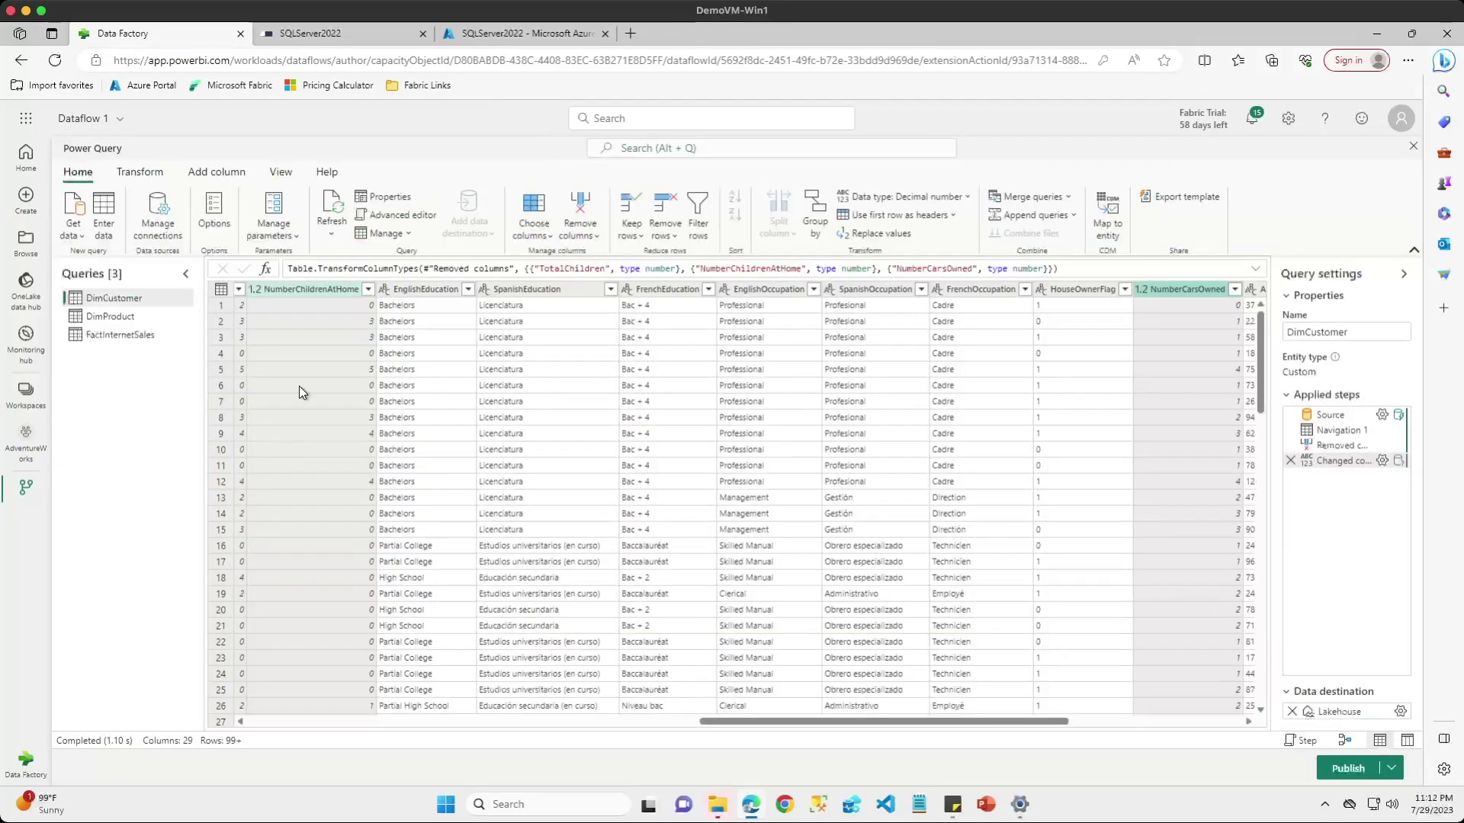
Set DimProduct to load into a new table in AdventureWorksLakehouse
{"action": "left_click", "coordinate": [142, 320]}
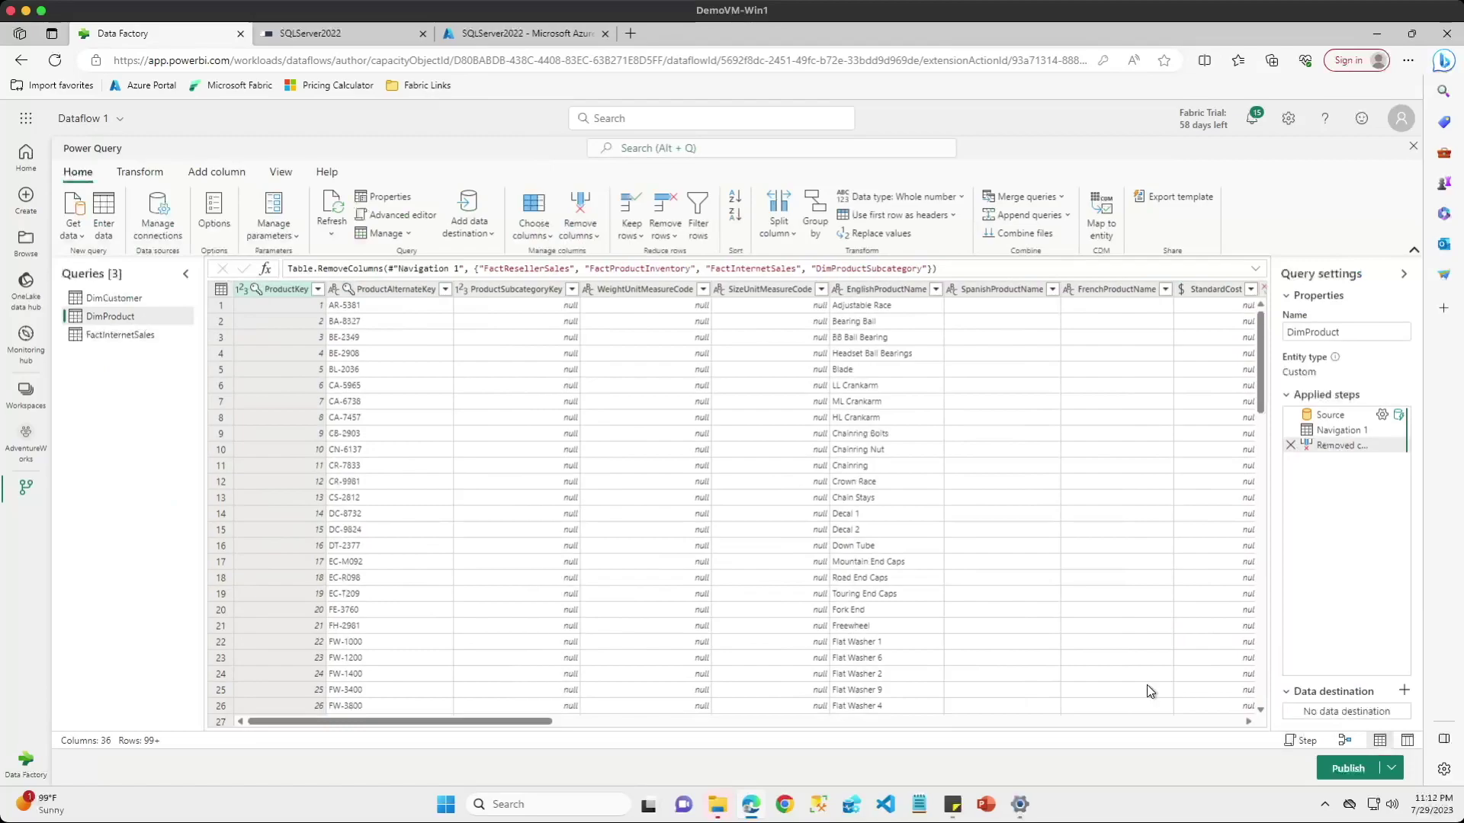
{"action": "left_click", "coordinate": [1403, 690]}
{"action": "left_click", "coordinate": [1358, 645]}
{"action": "left_click", "coordinate": [1309, 687]}
{"action": "left_click", "coordinate": [225, 344]}
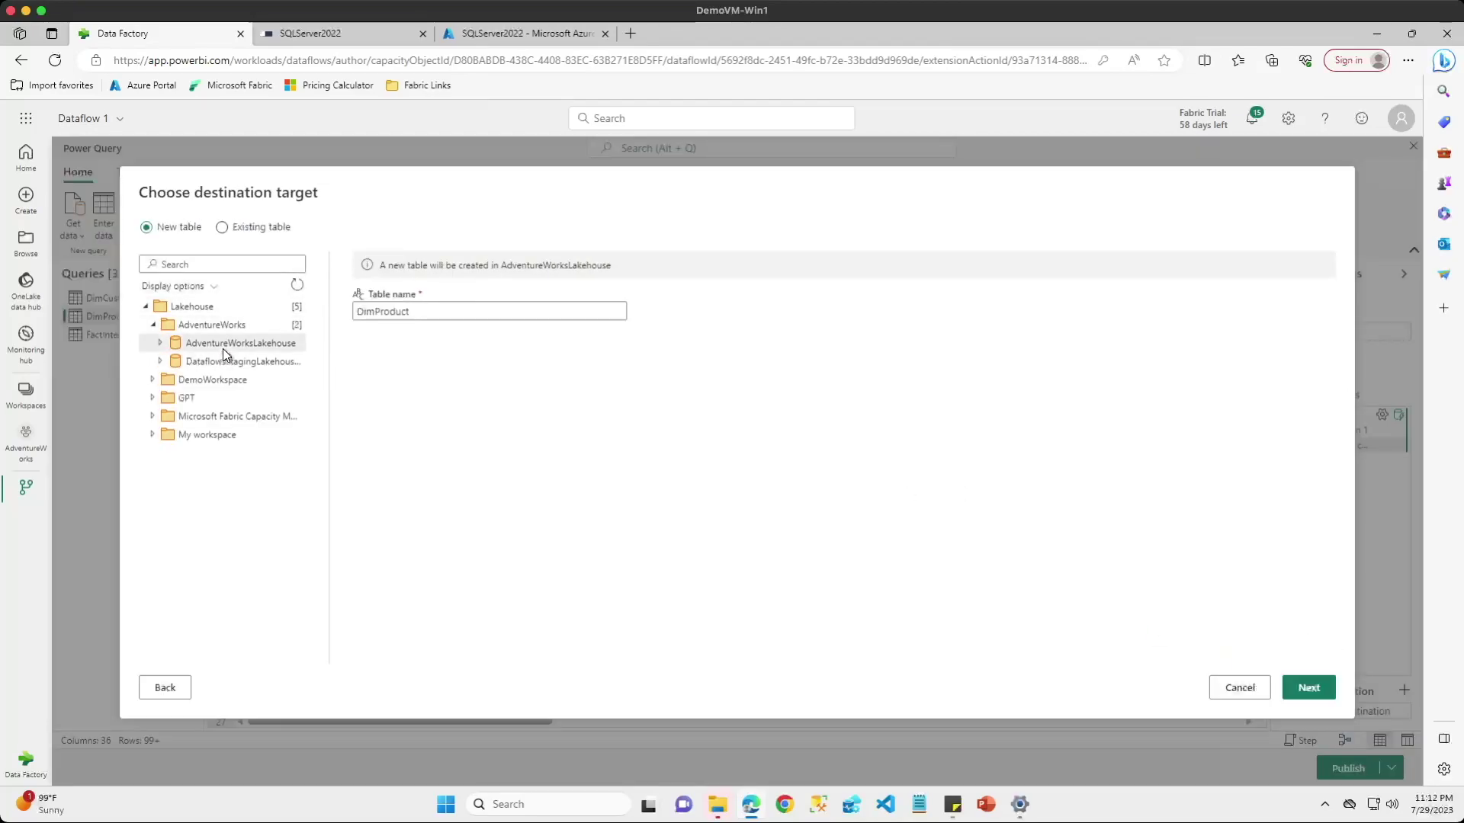
{"action": "left_click", "coordinate": [1308, 688]}
{"action": "scroll", "coordinate": [732, 534], "scroll_direction": "down", "scroll_amount": 10}
{"action": "left_click", "coordinate": [1287, 686]}
Set FactInternetSales to load into AdventureWorksLakehouse and publish Dataflow 1
{"action": "left_click", "coordinate": [120, 334]}
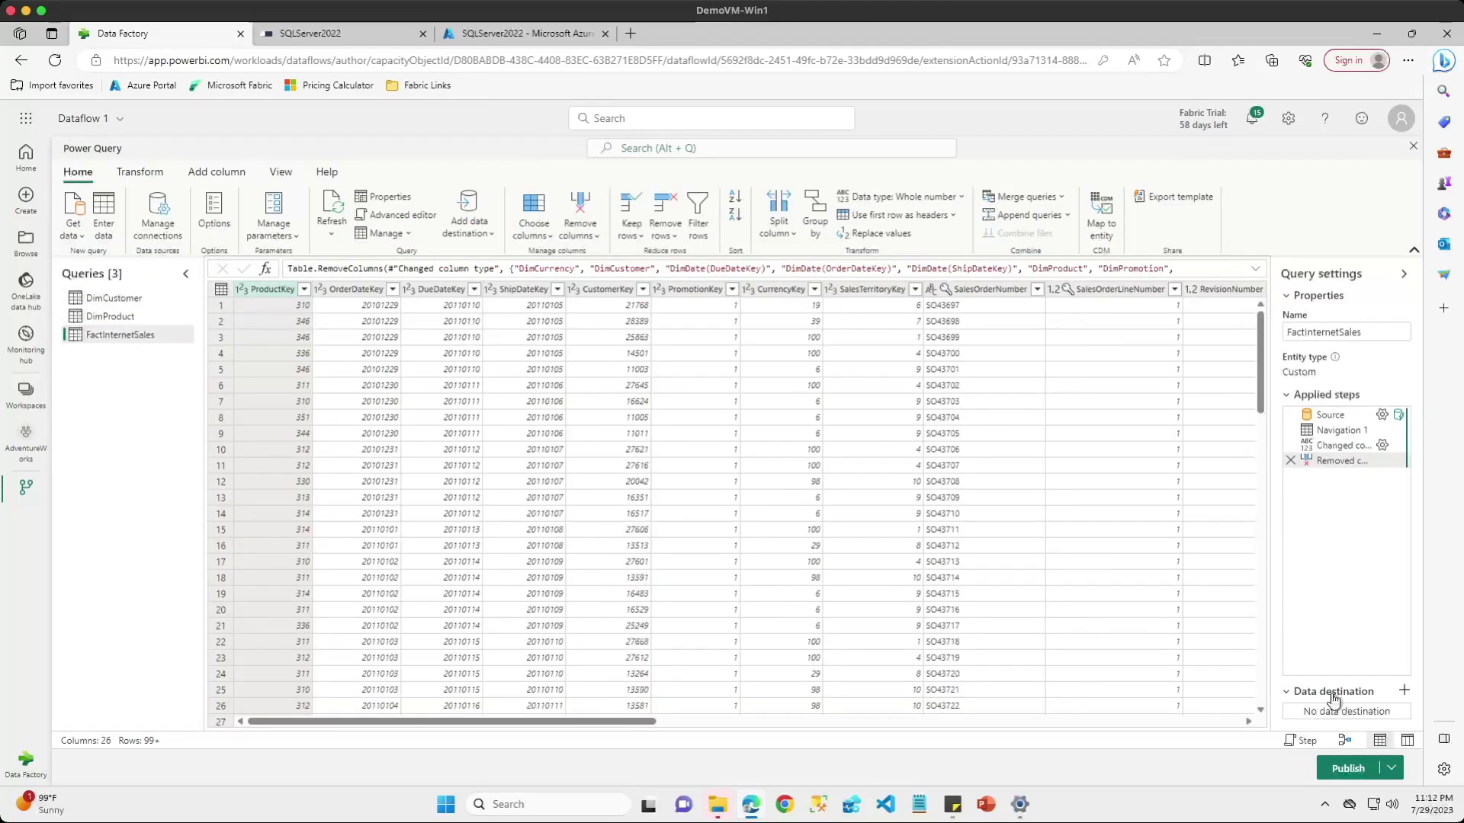
{"action": "left_click", "coordinate": [1334, 700]}
{"action": "left_click", "coordinate": [1350, 645]}
{"action": "left_click", "coordinate": [1309, 688]}
{"action": "left_click", "coordinate": [229, 343]}
{"action": "left_click", "coordinate": [1308, 688]}
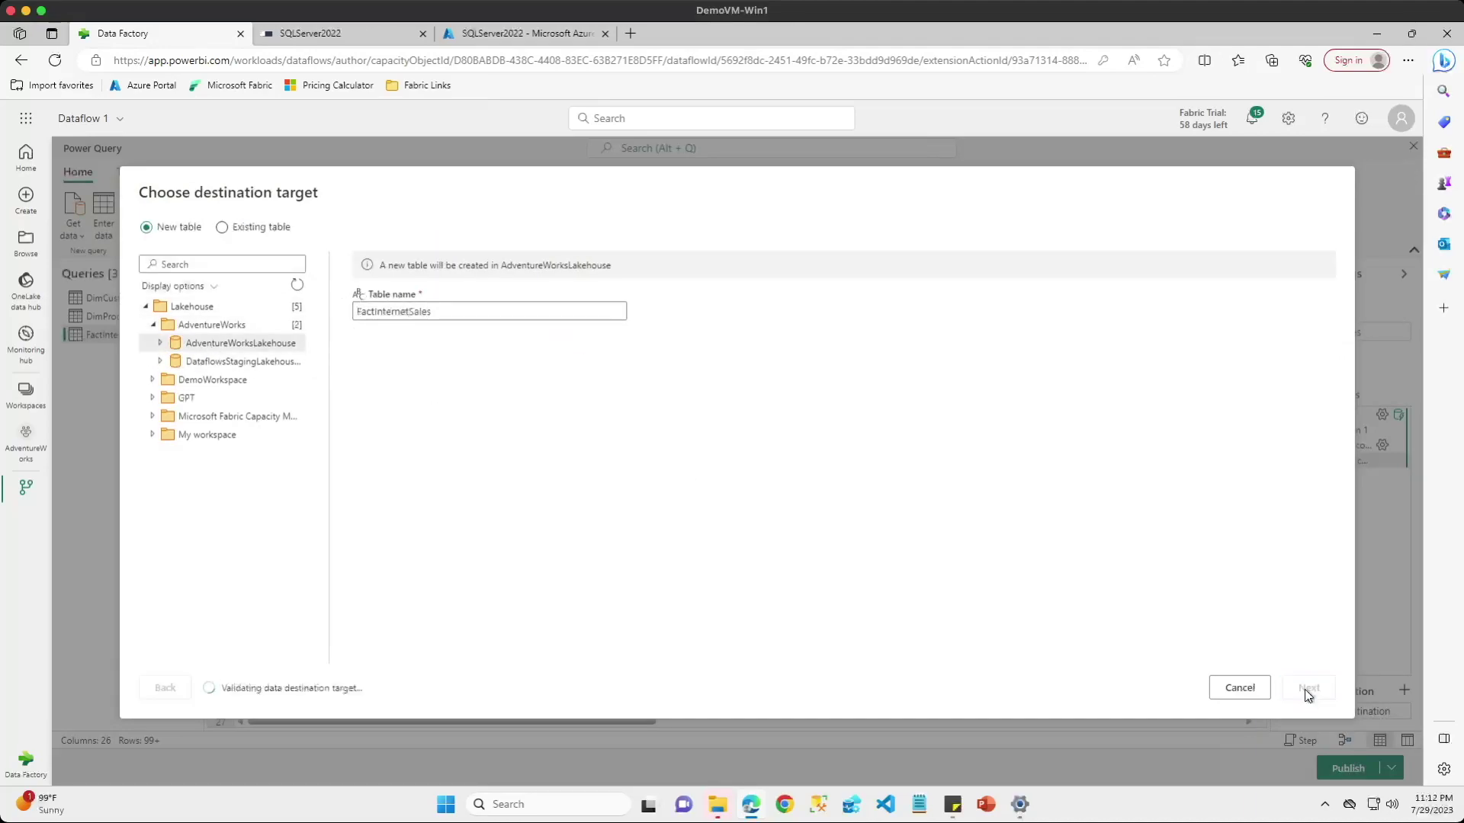
{"action": "scroll", "coordinate": [556, 556], "scroll_direction": "down", "scroll_amount": 5}
{"action": "left_click", "coordinate": [1290, 686]}
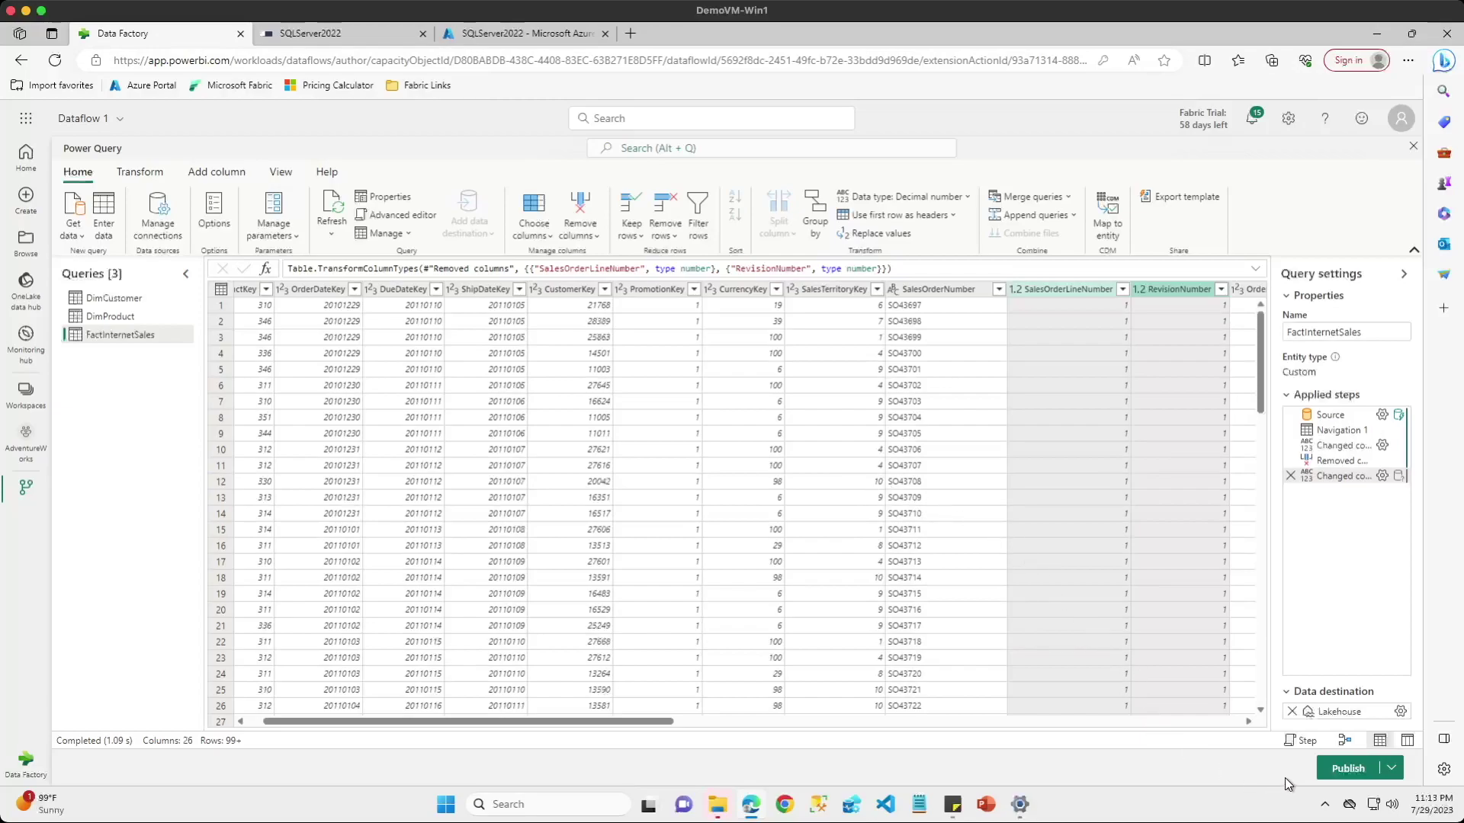
{"action": "left_click", "coordinate": [1344, 772]}
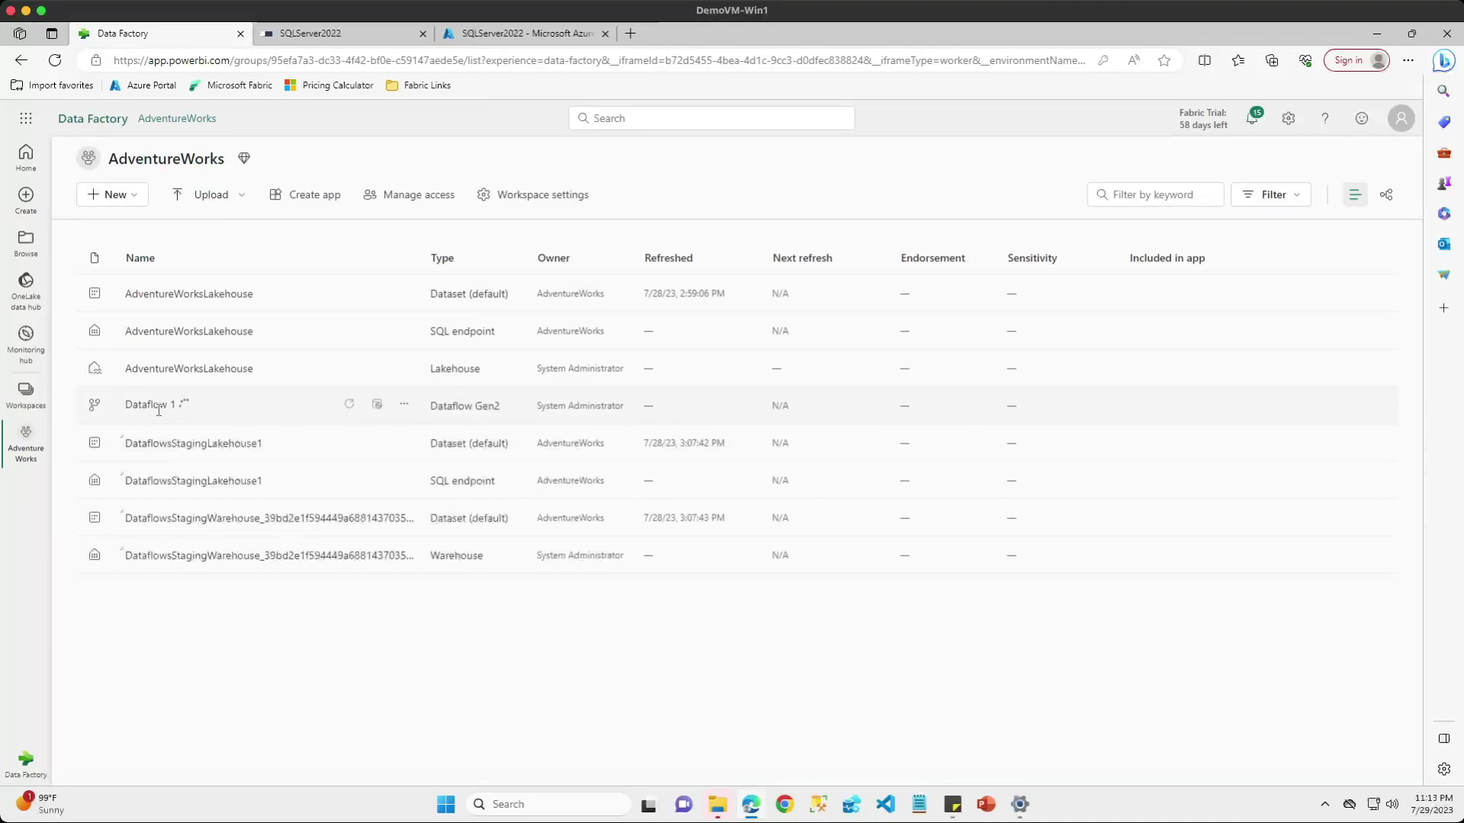
{"action": "mouse_move", "coordinate": [182, 410]}
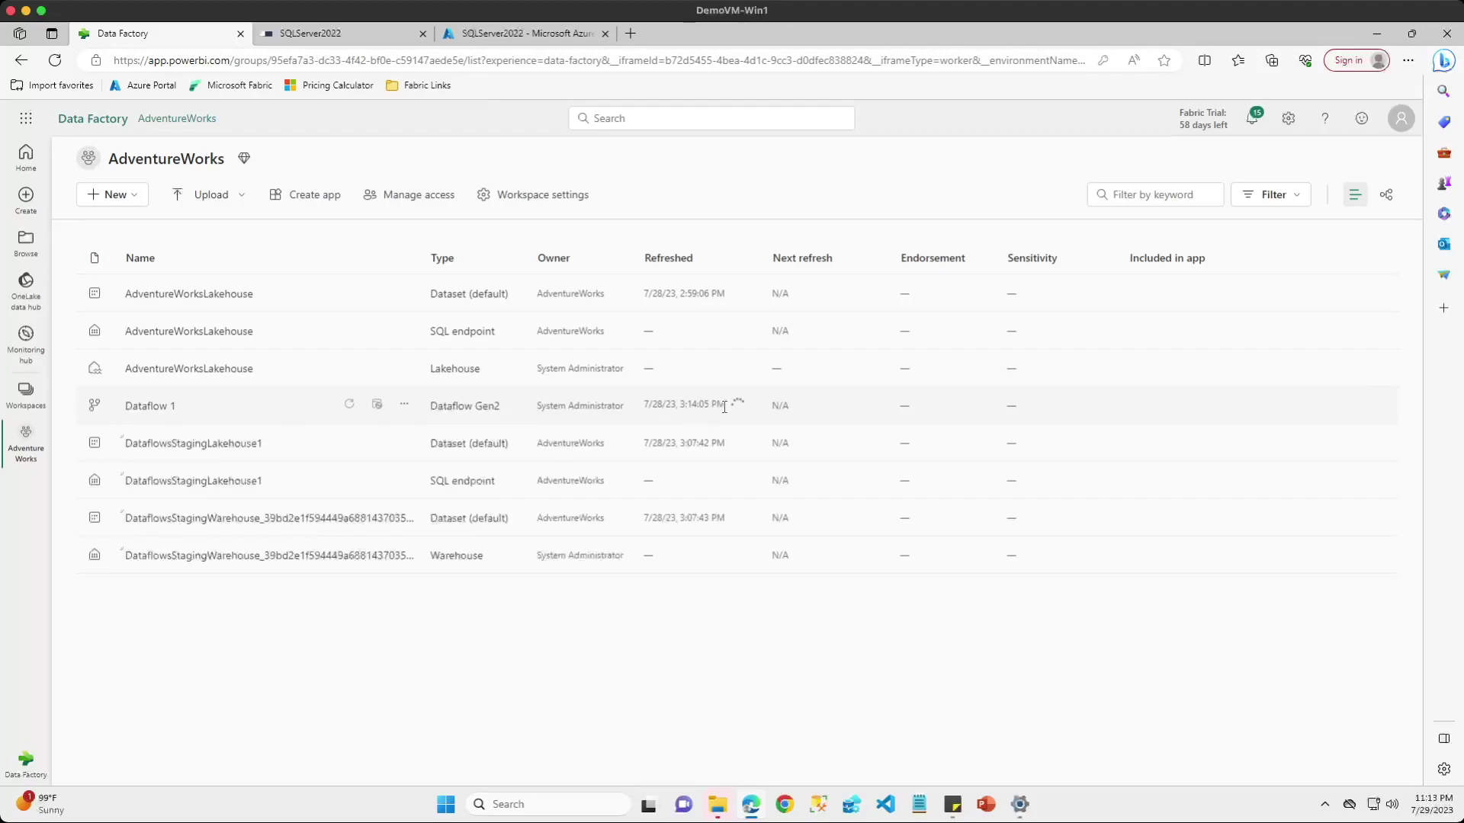
{"action": "mouse_move", "coordinate": [737, 409]}
{"action": "left_click", "coordinate": [404, 407]}
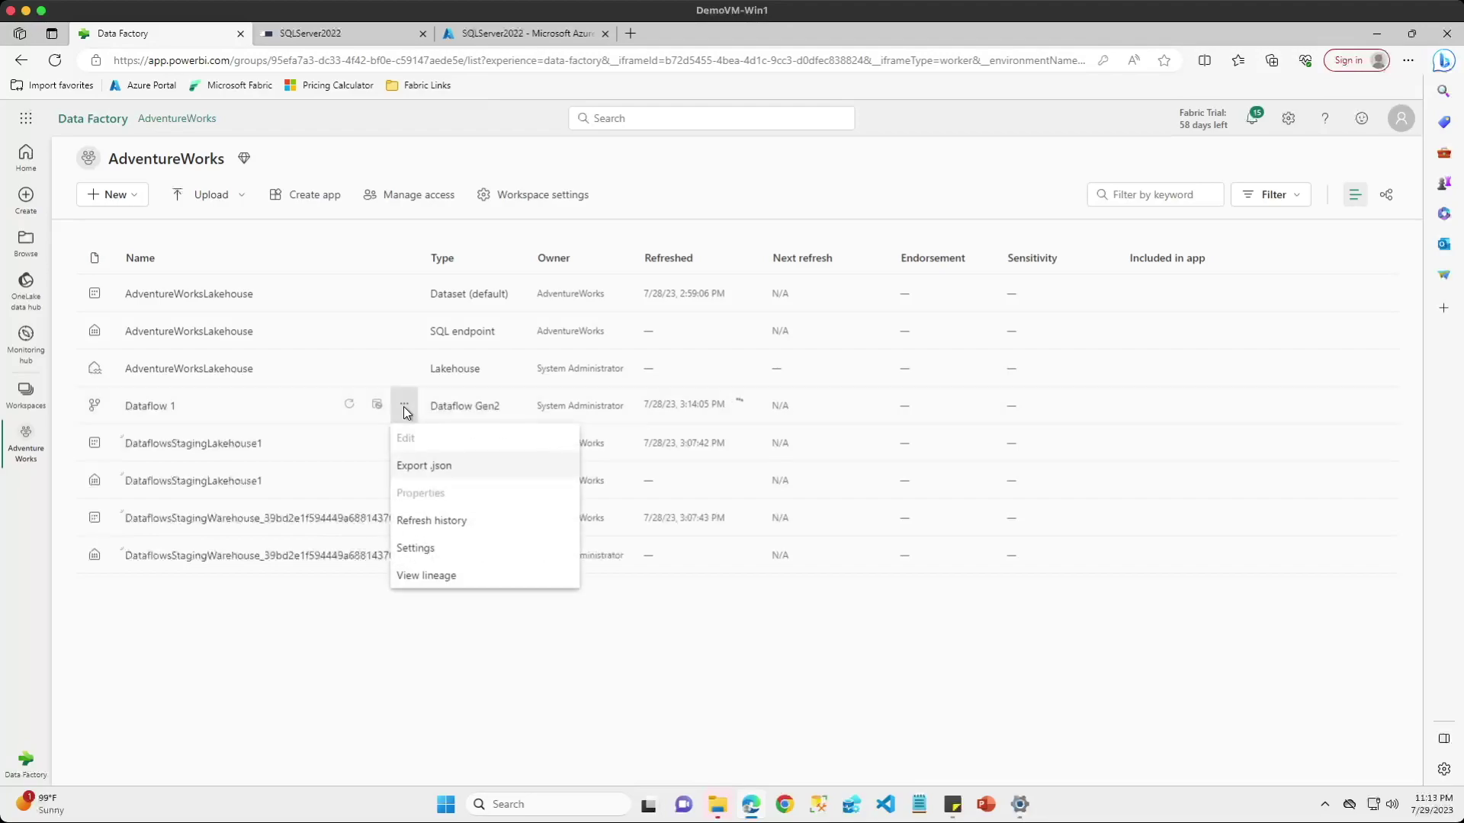
{"action": "left_click", "coordinate": [446, 523]}
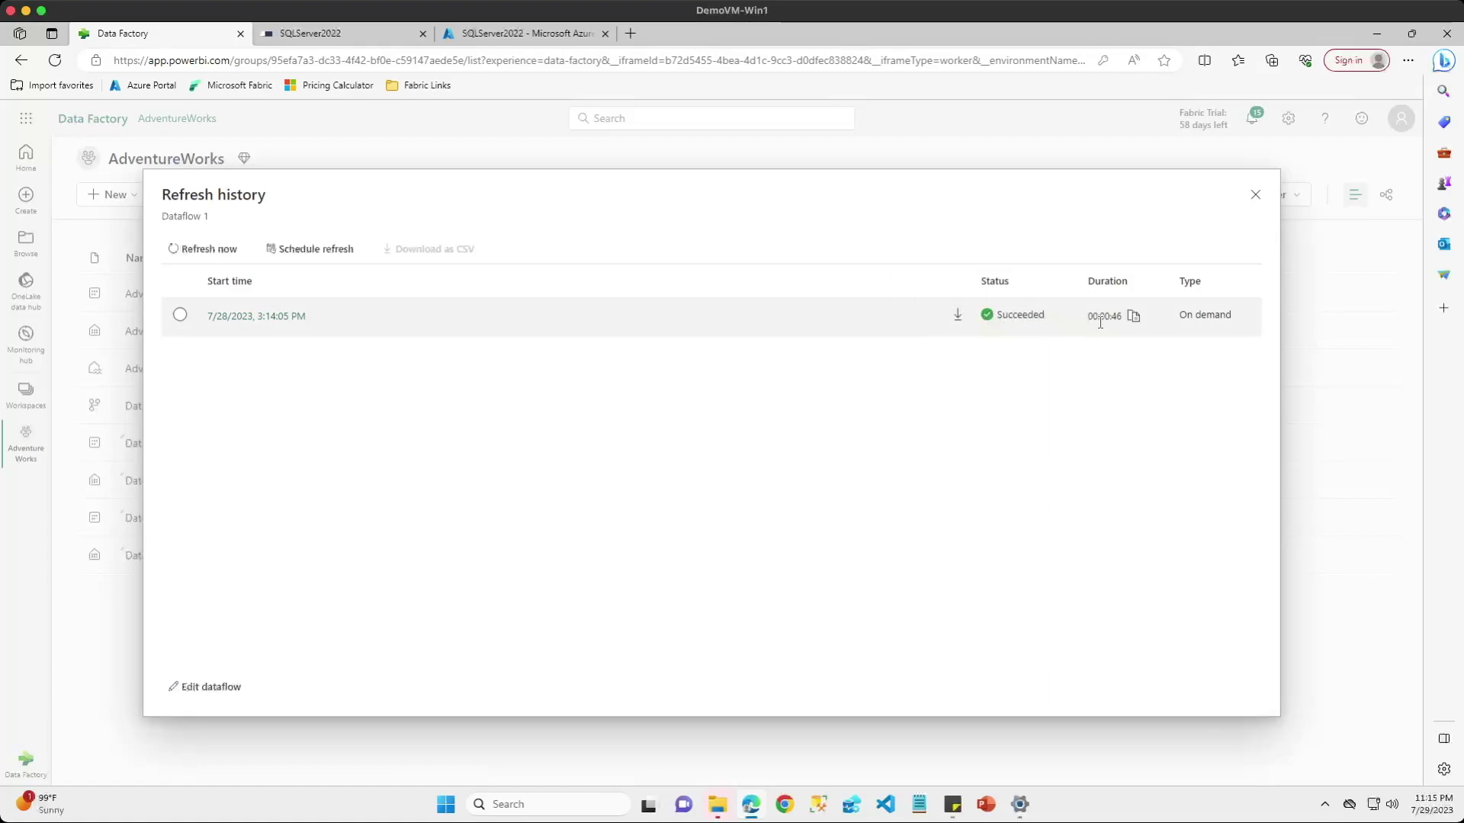
{"action": "left_click", "coordinate": [1253, 196]}
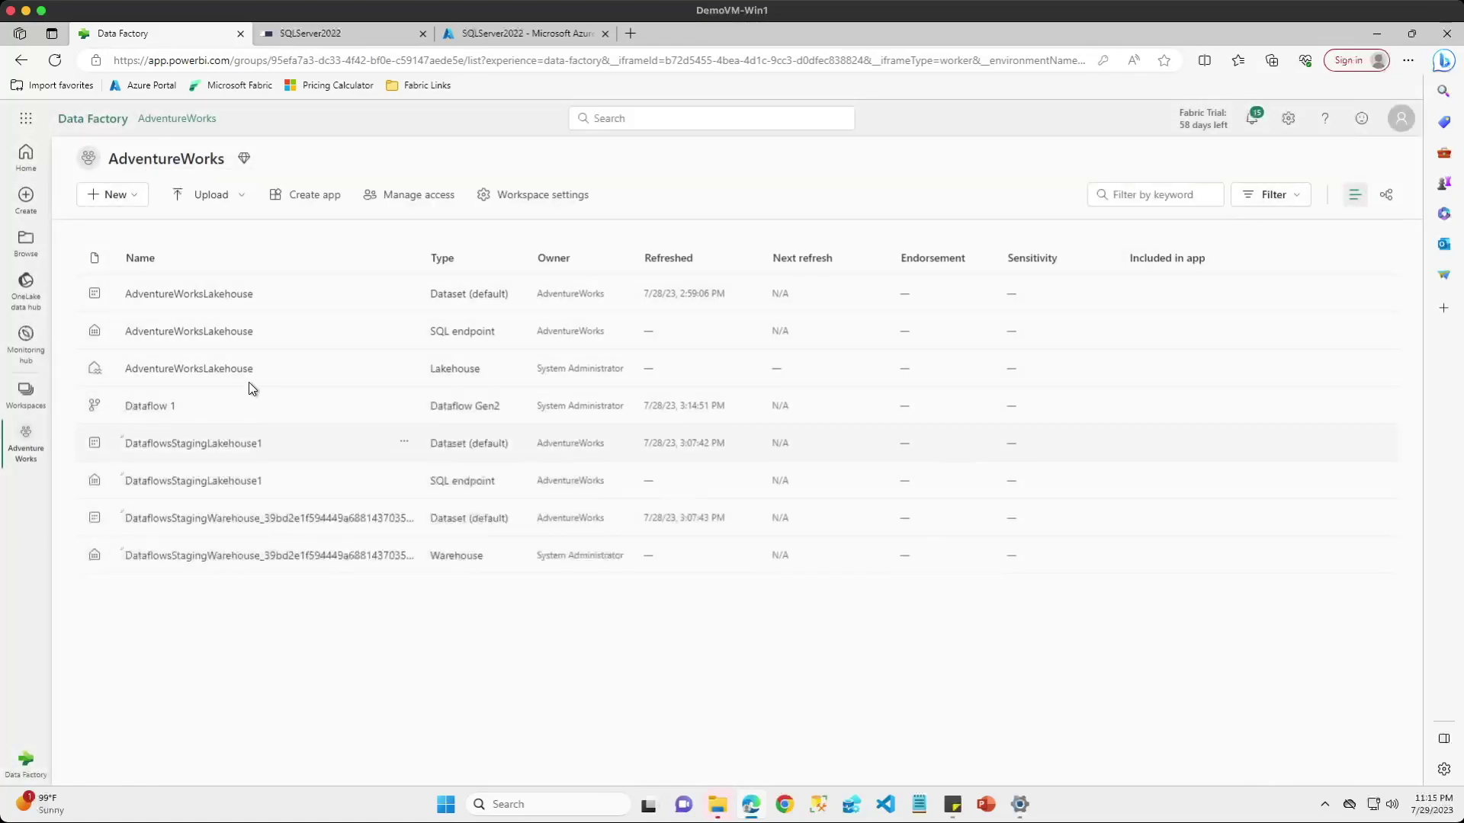
Refresh AdventureWorksLakehouse tables, preview DimCustomer, DimProduct and FactInternetSales, then switch to SQL endpoint
{"action": "left_click", "coordinate": [196, 372]}
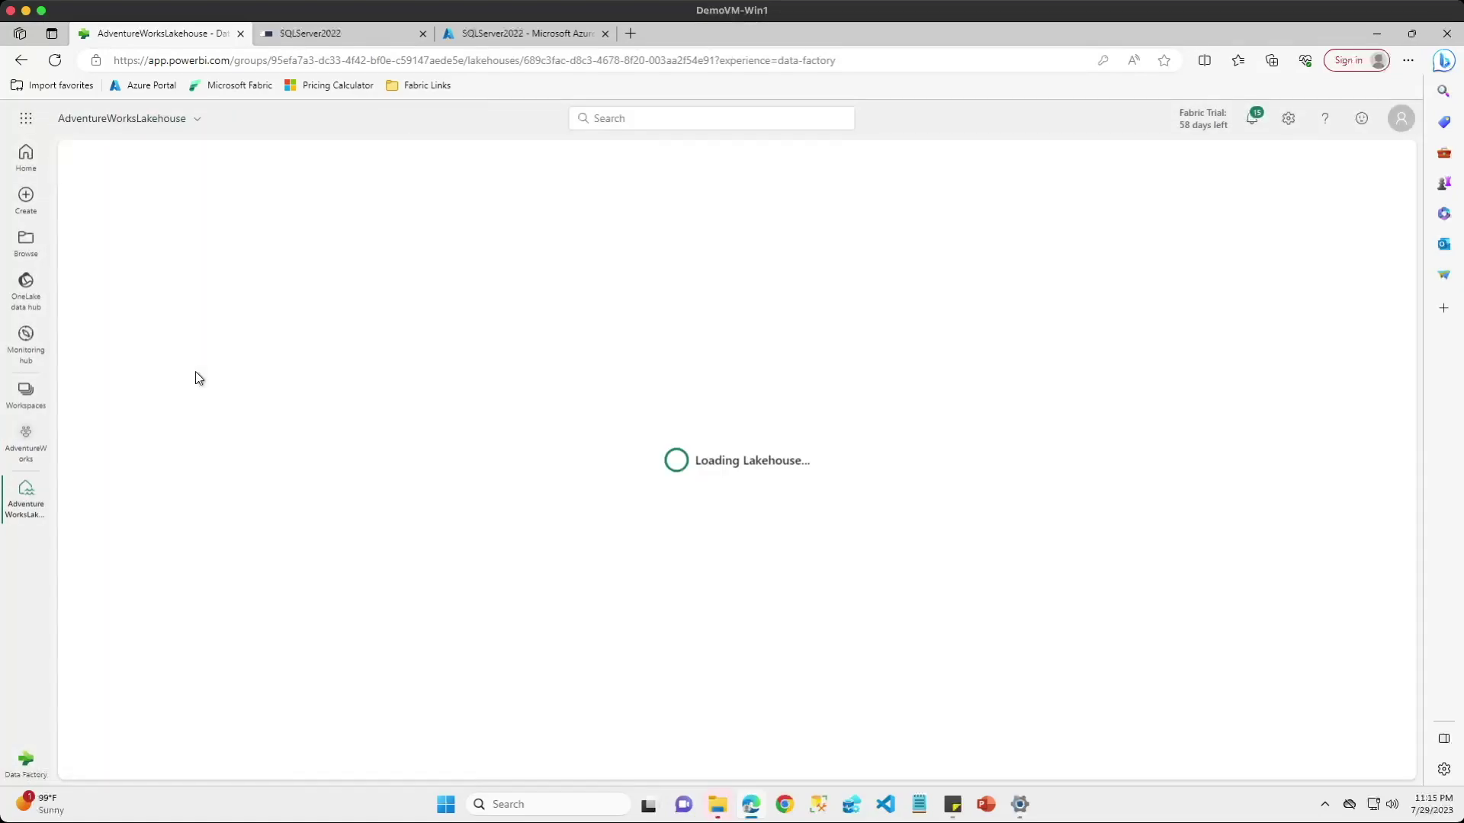
{"action": "left_click", "coordinate": [243, 299]}
{"action": "left_click", "coordinate": [252, 395]}
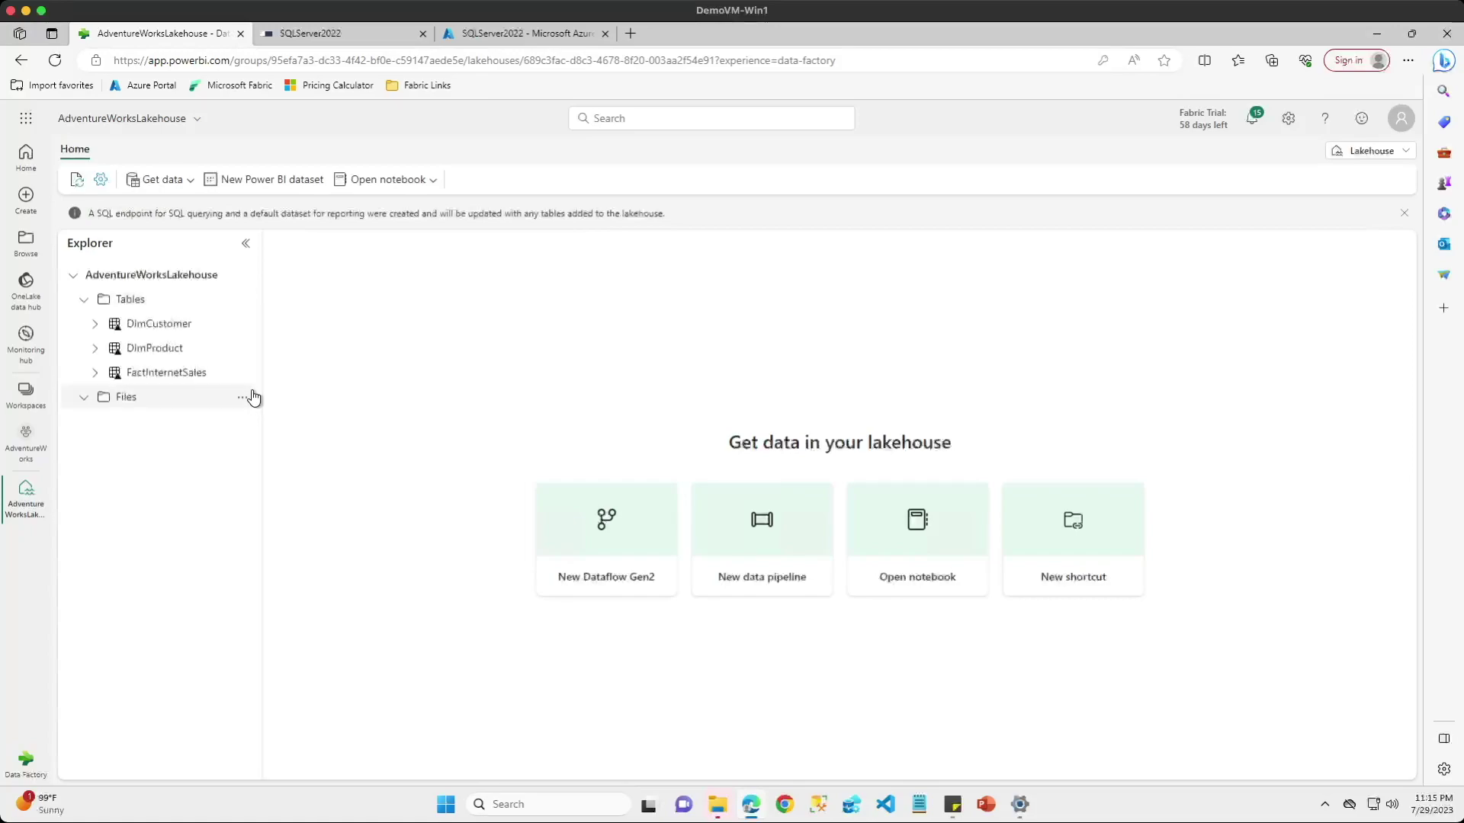
{"action": "left_click", "coordinate": [153, 325]}
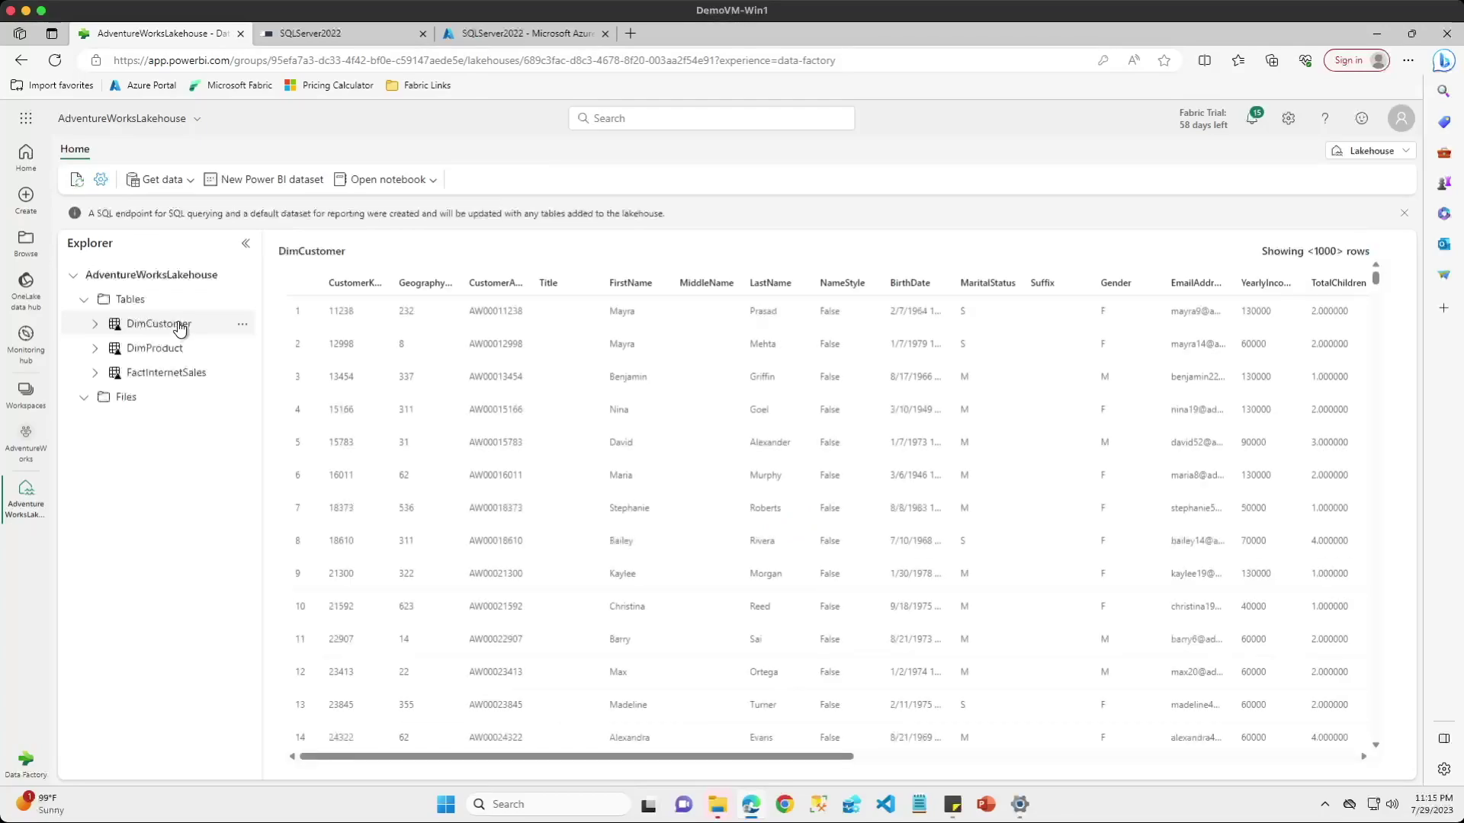
{"action": "left_click", "coordinate": [157, 355]}
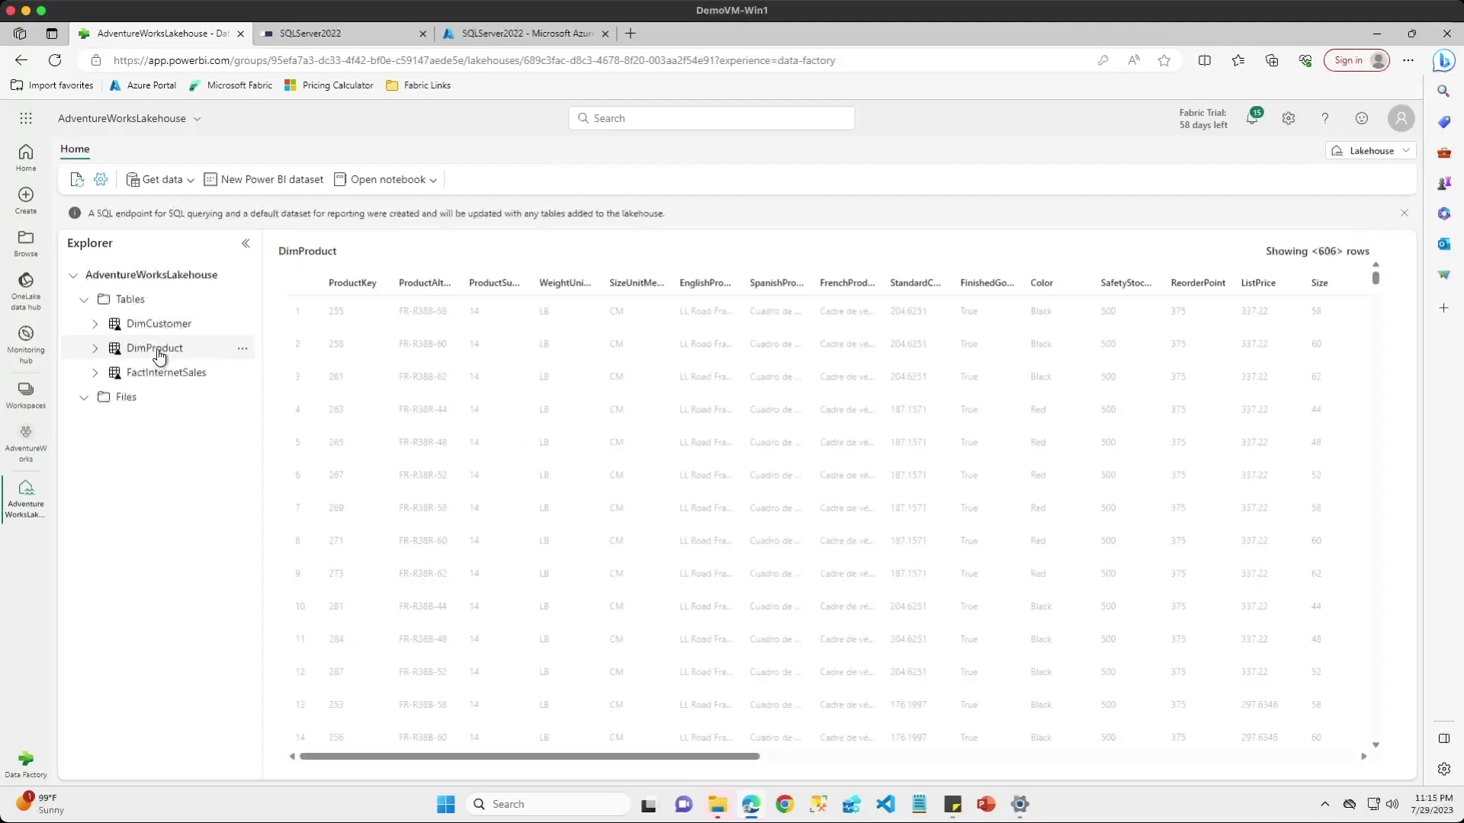
{"action": "left_click", "coordinate": [166, 374]}
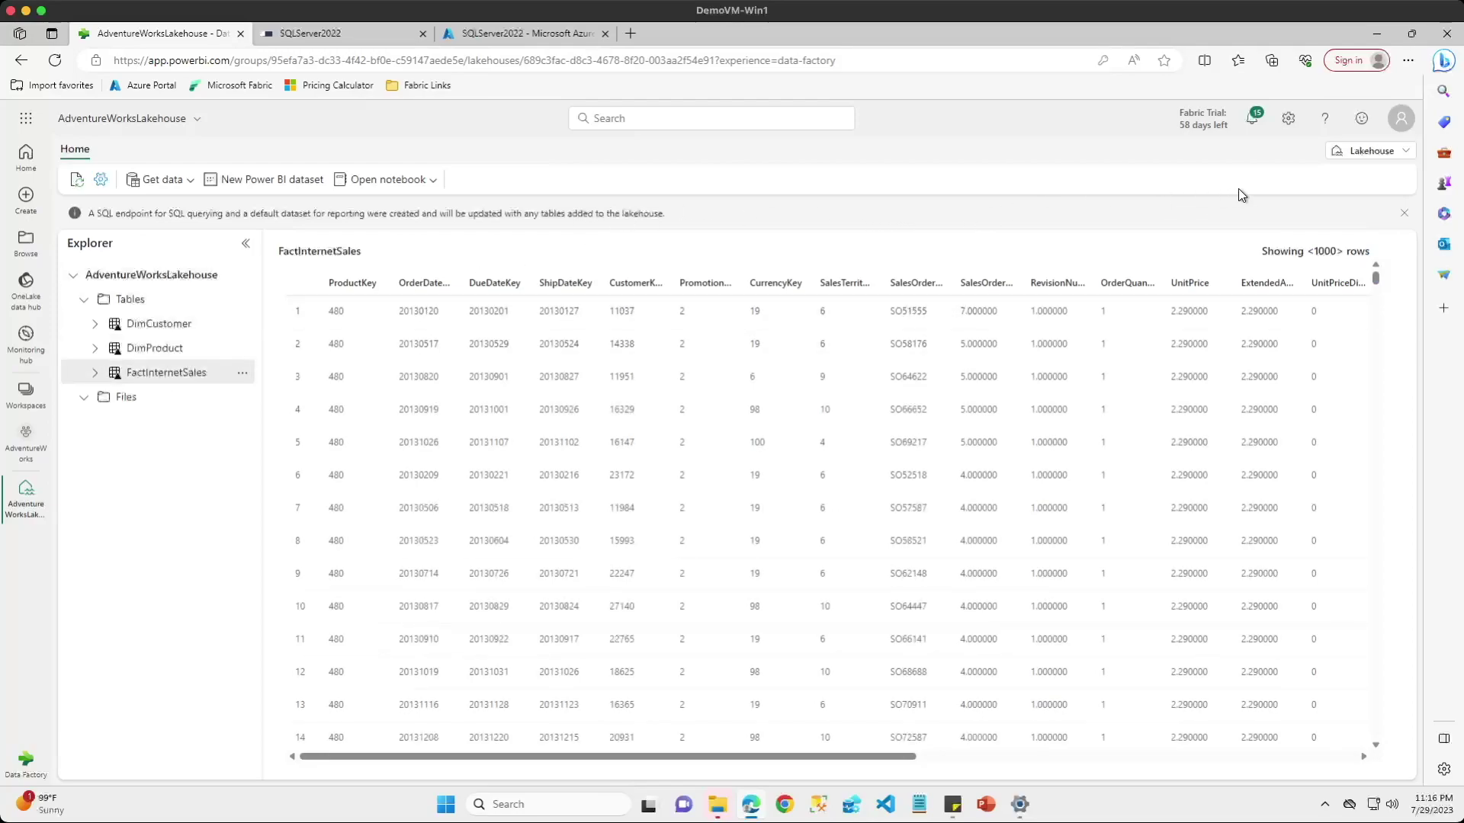
{"action": "left_click", "coordinate": [1404, 152]}
{"action": "left_click", "coordinate": [1311, 225]}
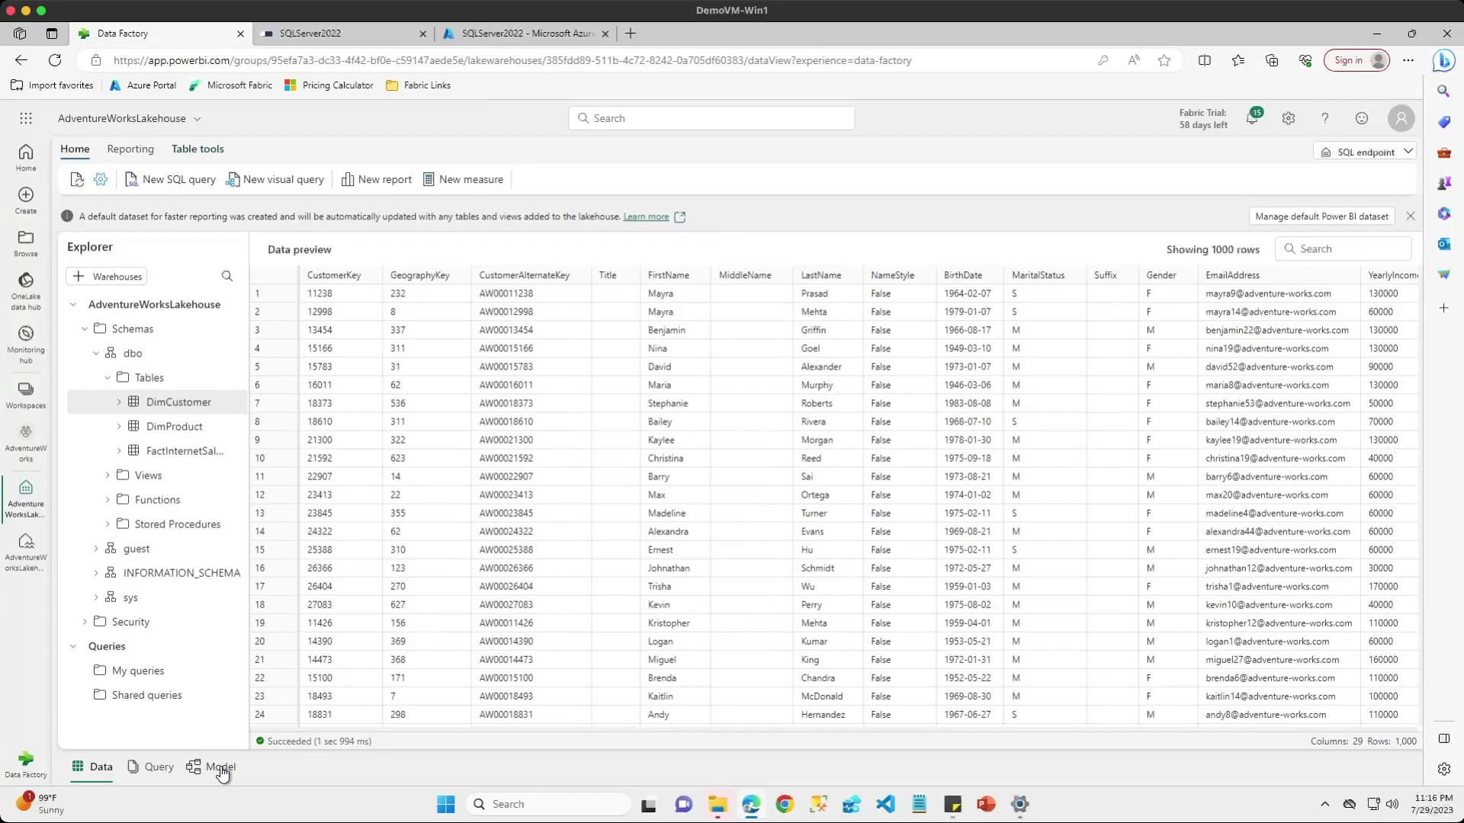
In the Model view, place FactInternetSales between the DimCustomer and DimProduct cards
{"action": "left_click", "coordinate": [219, 769]}
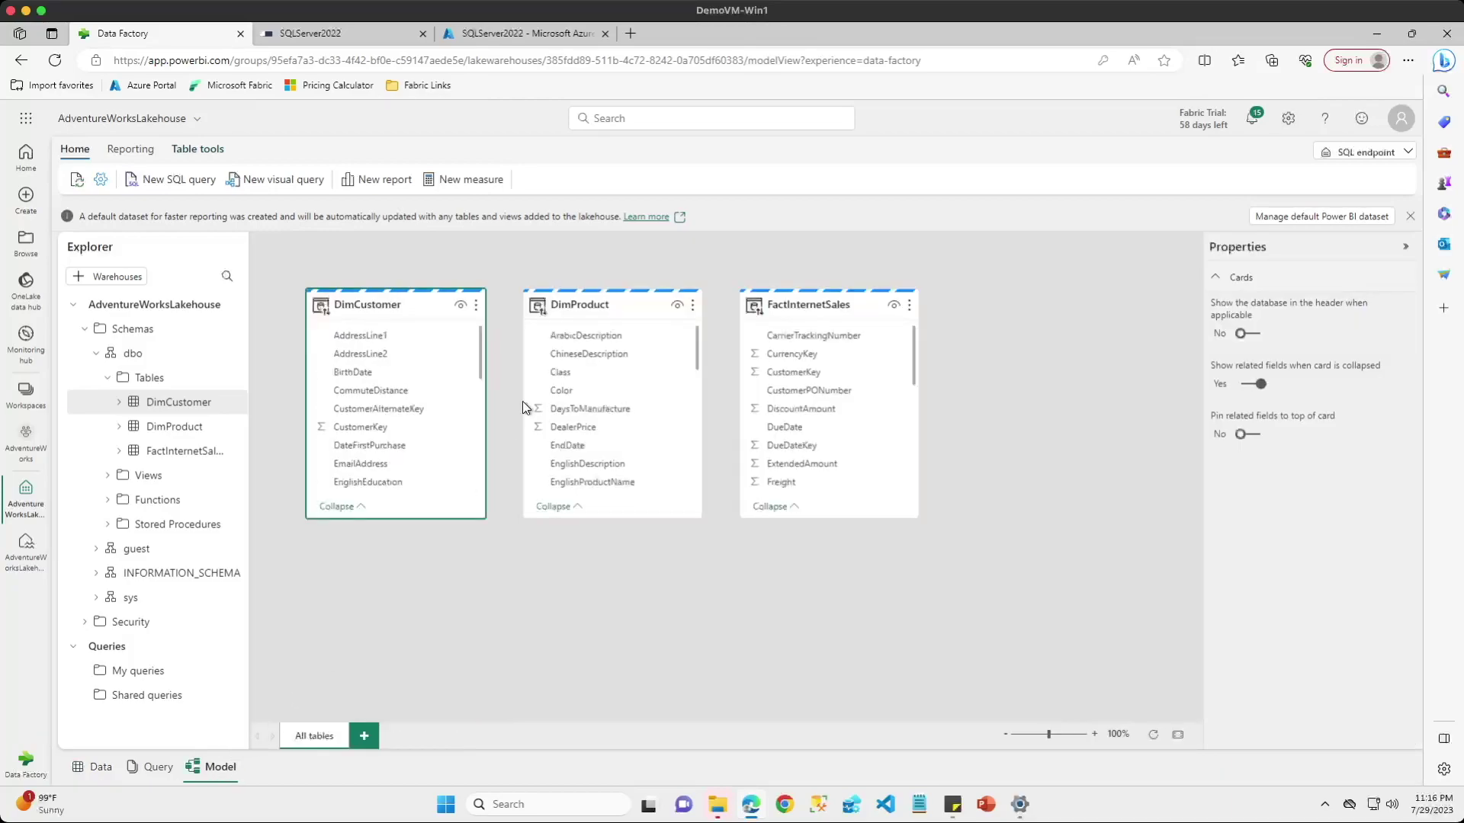
{"action": "left_click_drag", "start_coordinate": [598, 305], "coordinate": [1020, 332]}
{"action": "left_click_drag", "start_coordinate": [844, 305], "coordinate": [701, 321]}
{"action": "left_click_drag", "start_coordinate": [984, 321], "coordinate": [911, 318]}
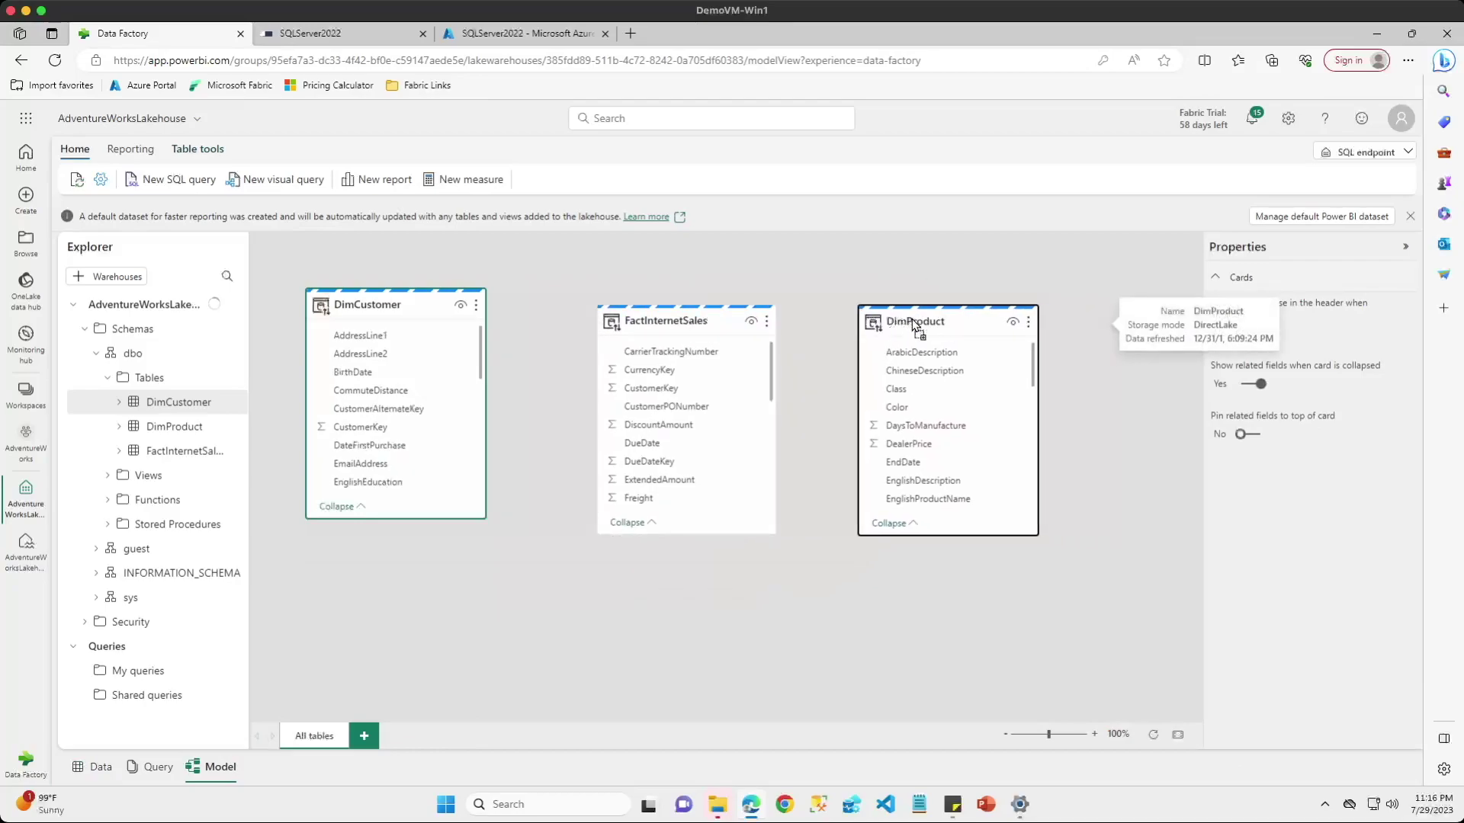
{"action": "scroll", "coordinate": [912, 412], "scroll_direction": "down", "scroll_amount": 4}
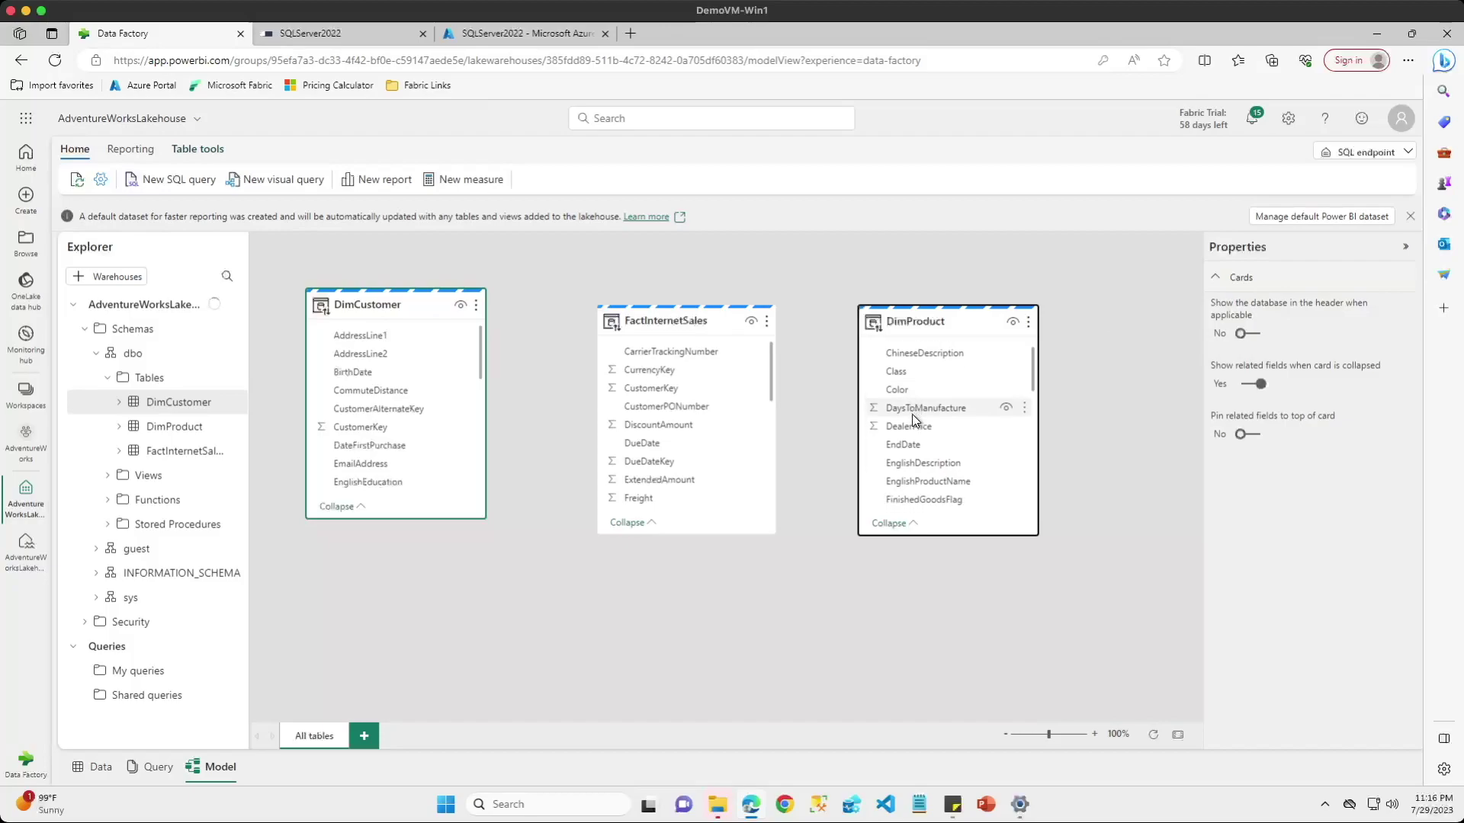
{"action": "scroll", "coordinate": [915, 420], "scroll_direction": "down", "scroll_amount": 3}
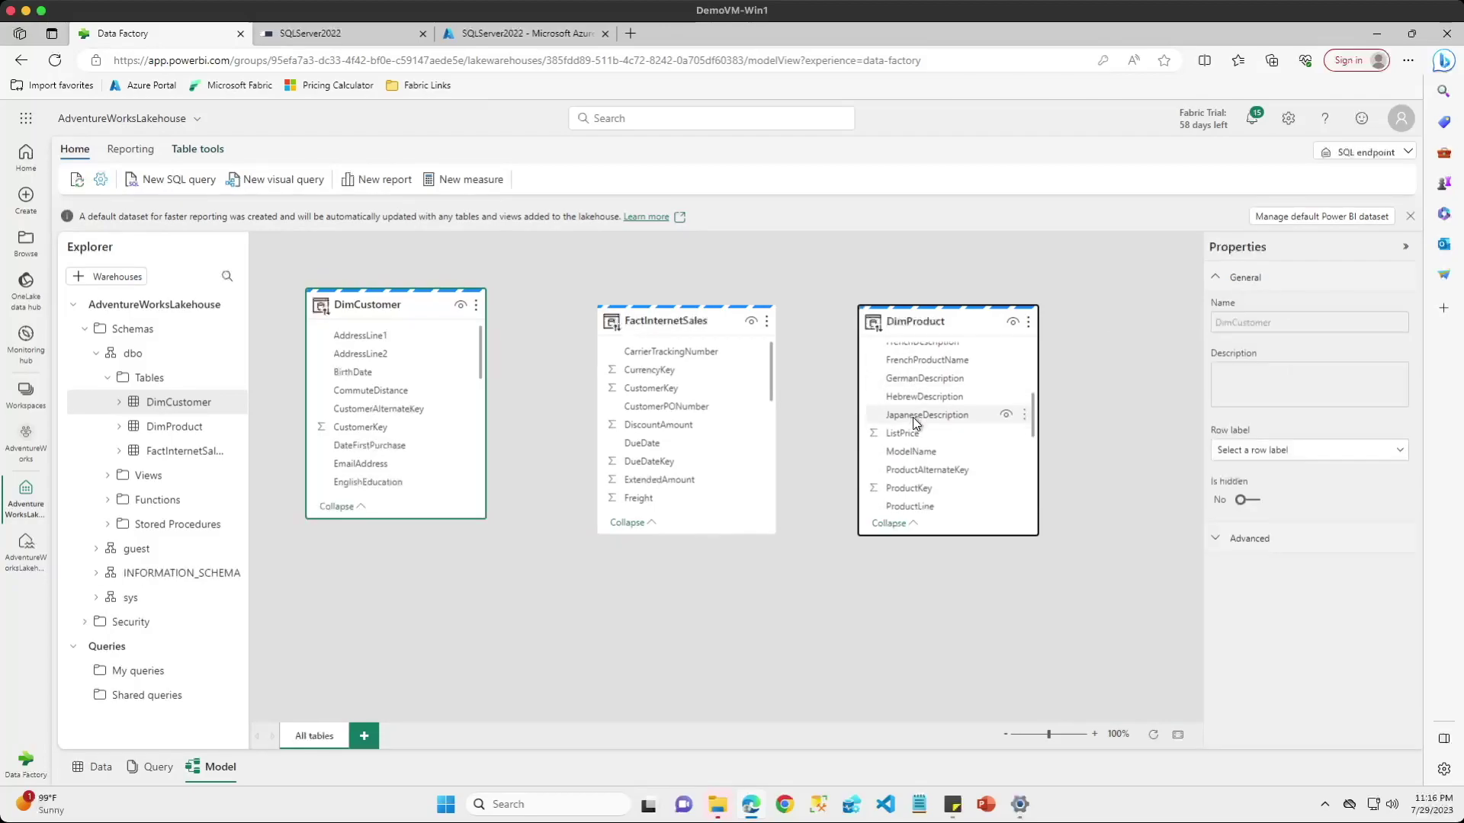
{"action": "scroll", "coordinate": [664, 419], "scroll_direction": "down", "scroll_amount": 4}
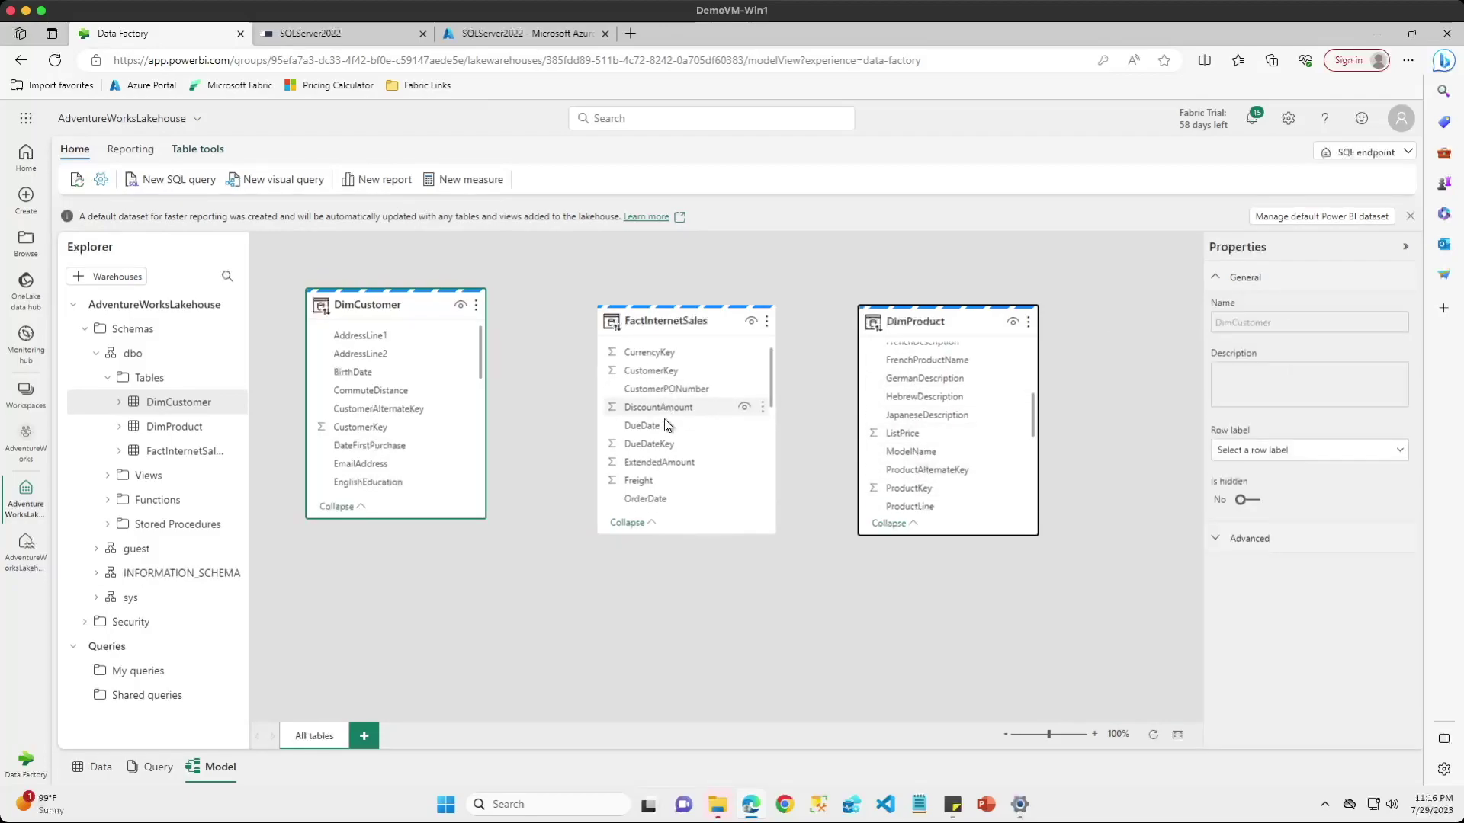
Link DimProduct.ProductKey and DimCustomer.CustomerKey one-to-many to matching FactInternetSales keys
{"action": "left_click_drag", "start_coordinate": [889, 488], "coordinate": [661, 473]}
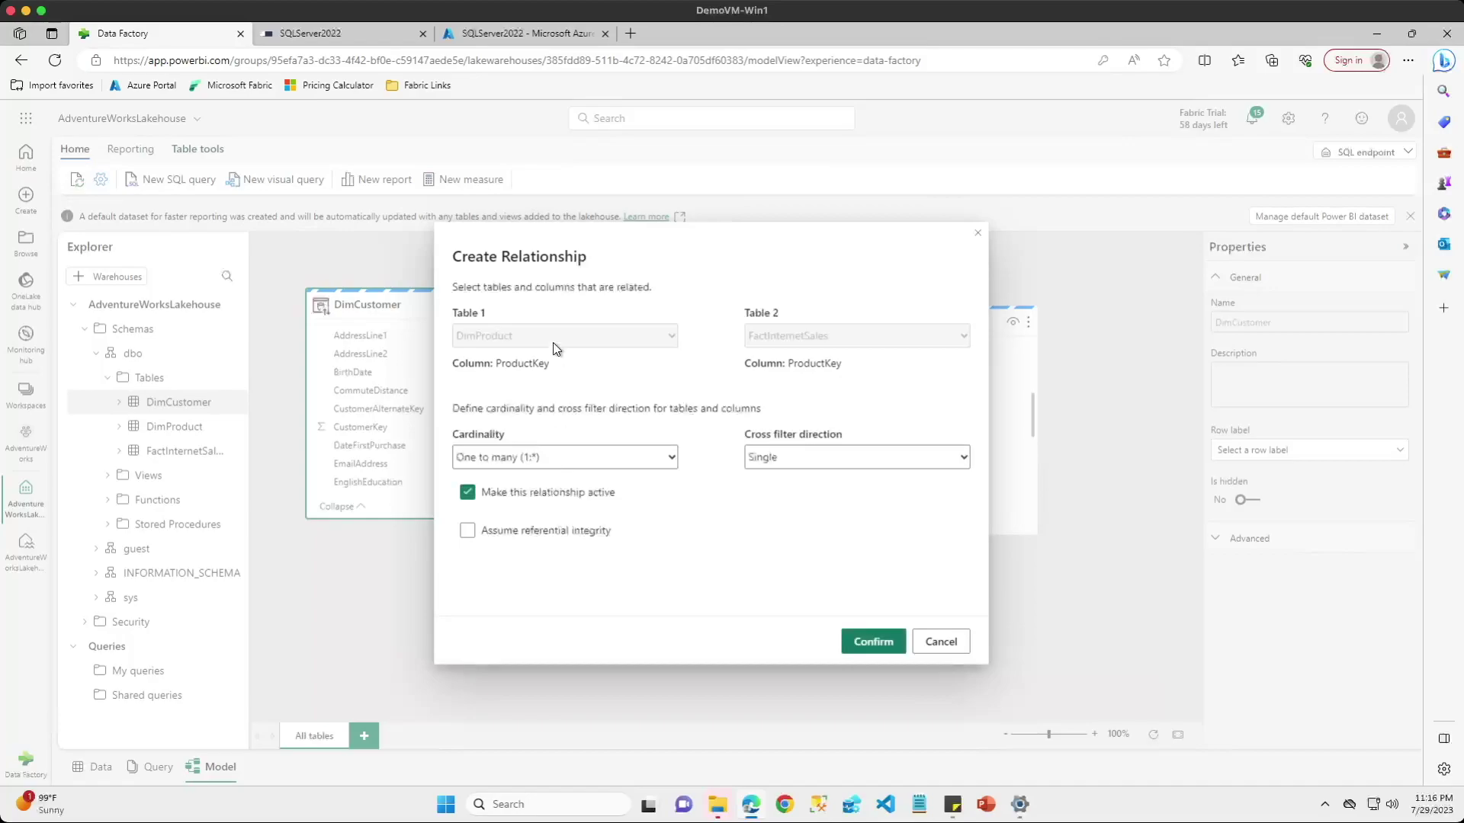
{"action": "left_click", "coordinate": [852, 641]}
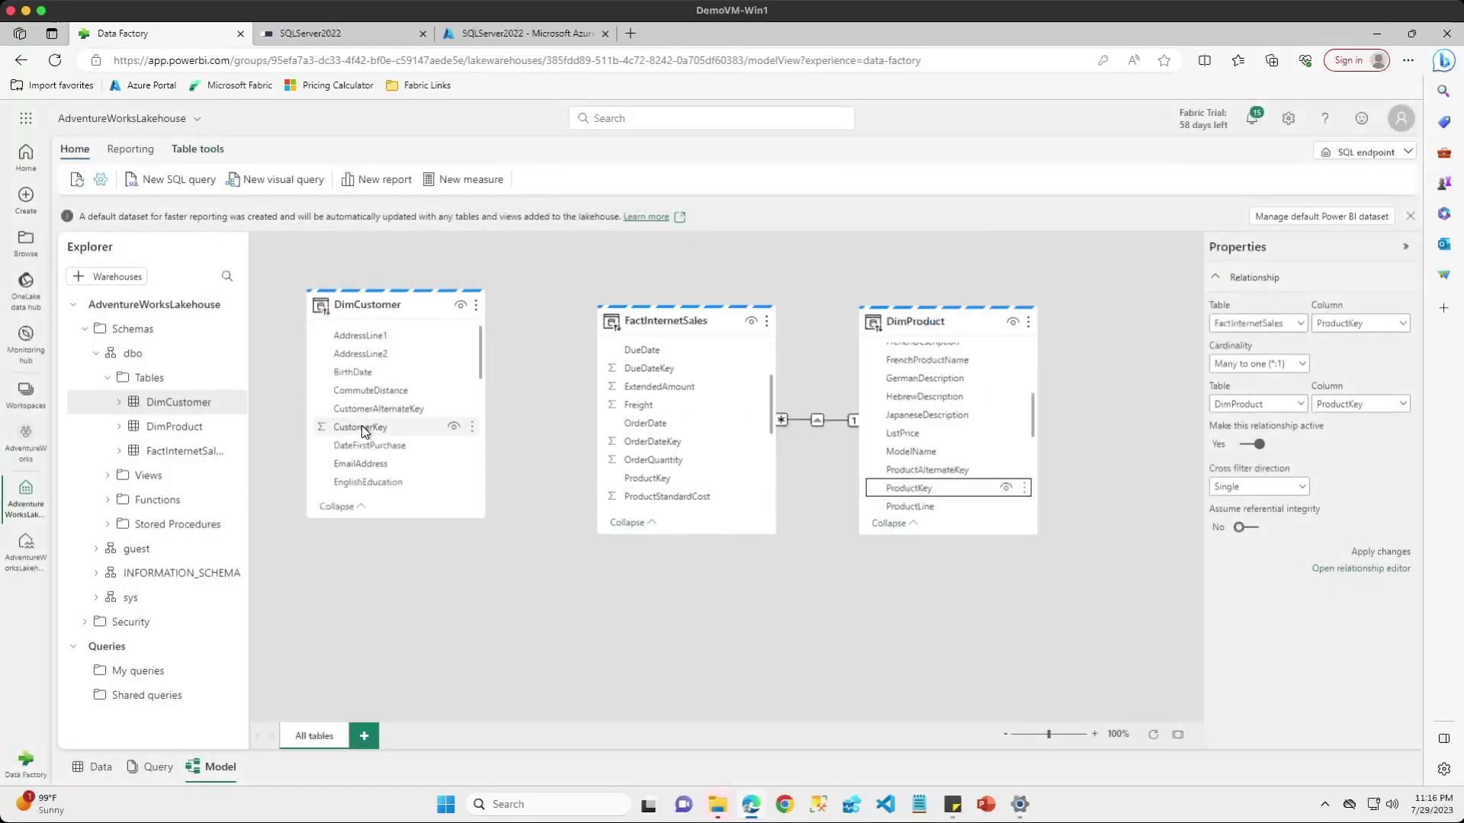
{"action": "scroll", "coordinate": [645, 436], "scroll_direction": "up", "scroll_amount": 1}
{"action": "scroll", "coordinate": [645, 435], "scroll_direction": "up", "scroll_amount": 2}
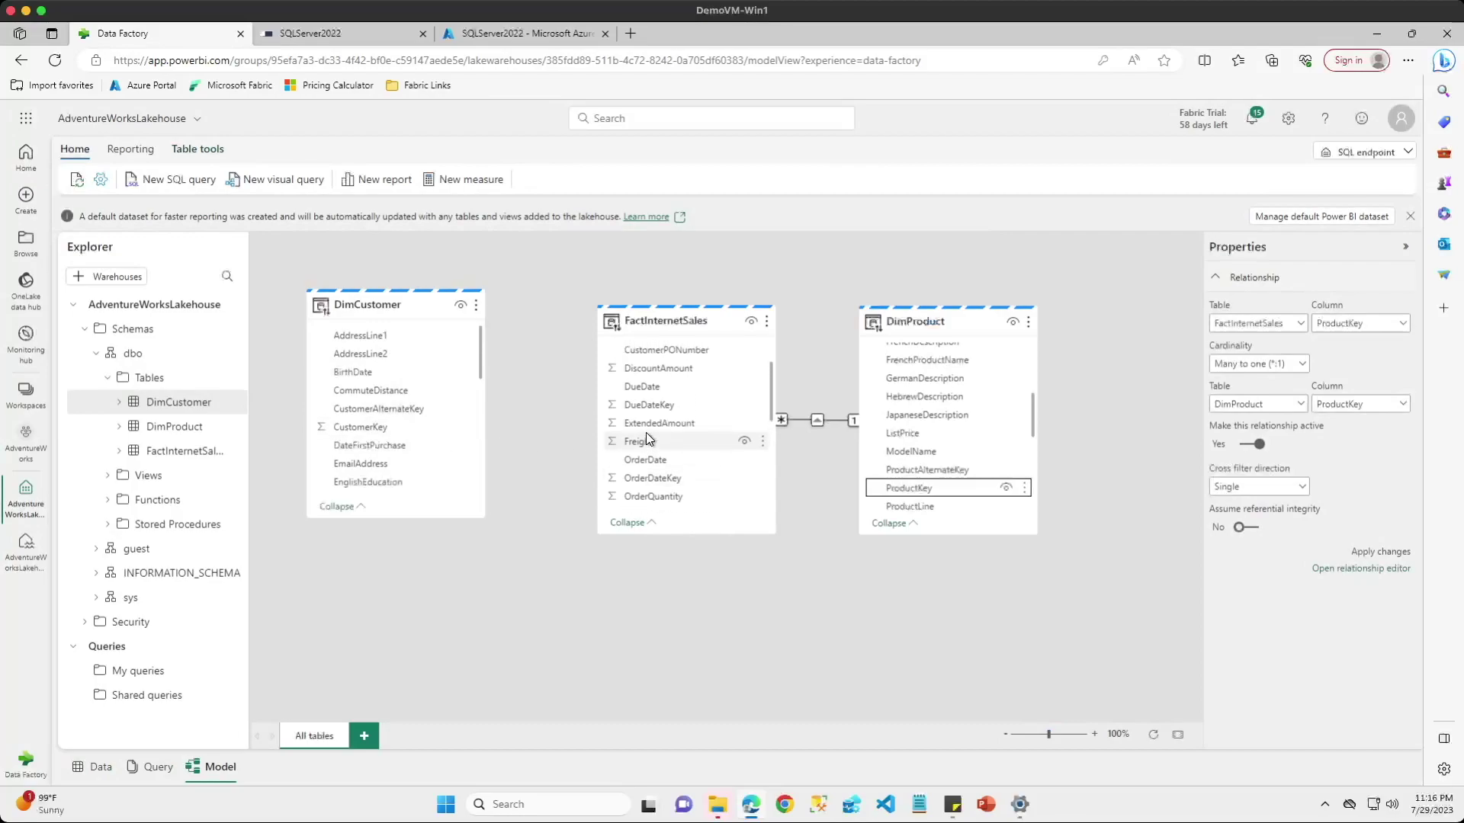
{"action": "left_click_drag", "start_coordinate": [389, 429], "coordinate": [657, 364]}
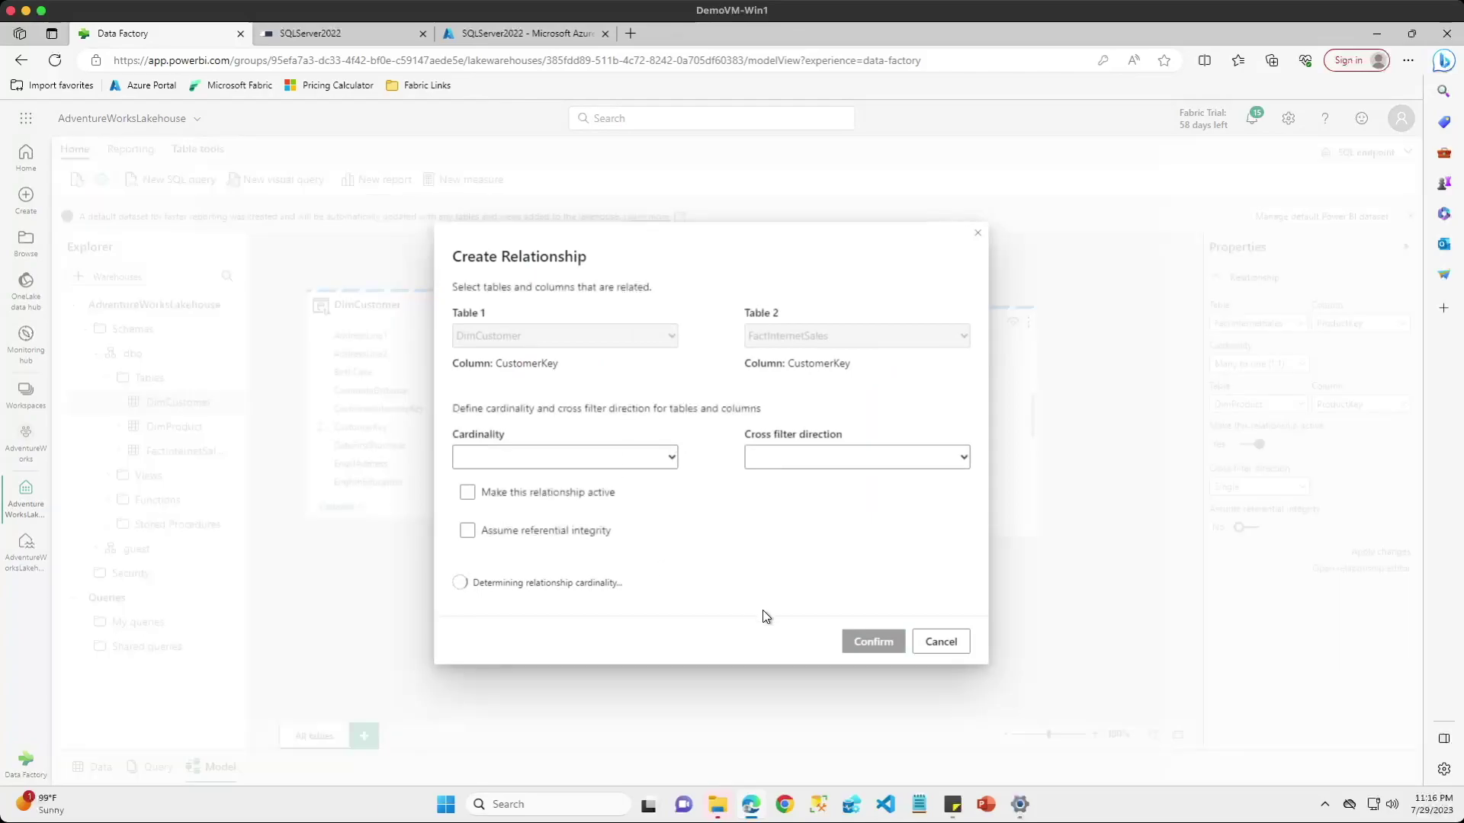
{"action": "left_click", "coordinate": [860, 643]}
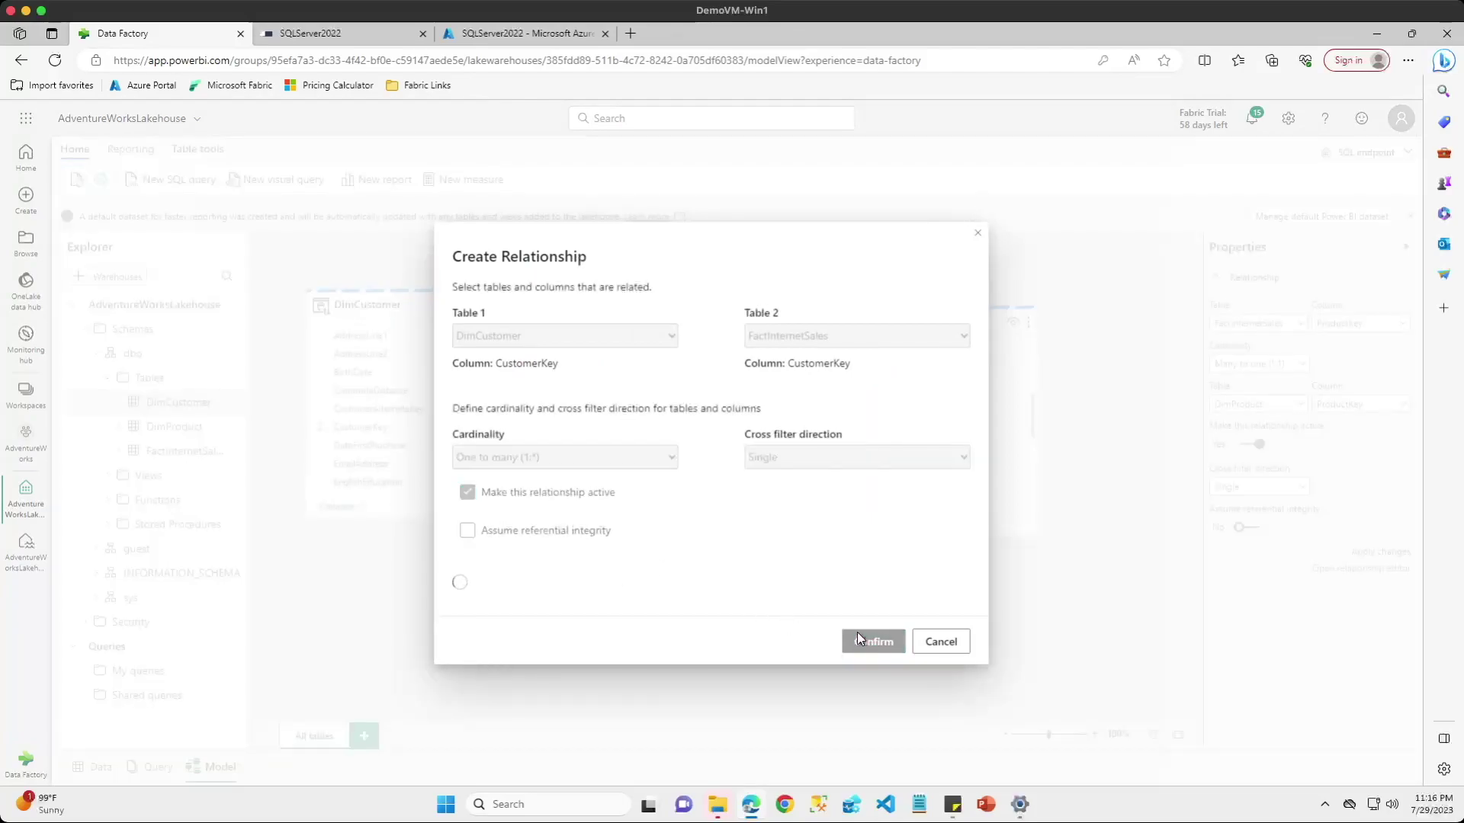
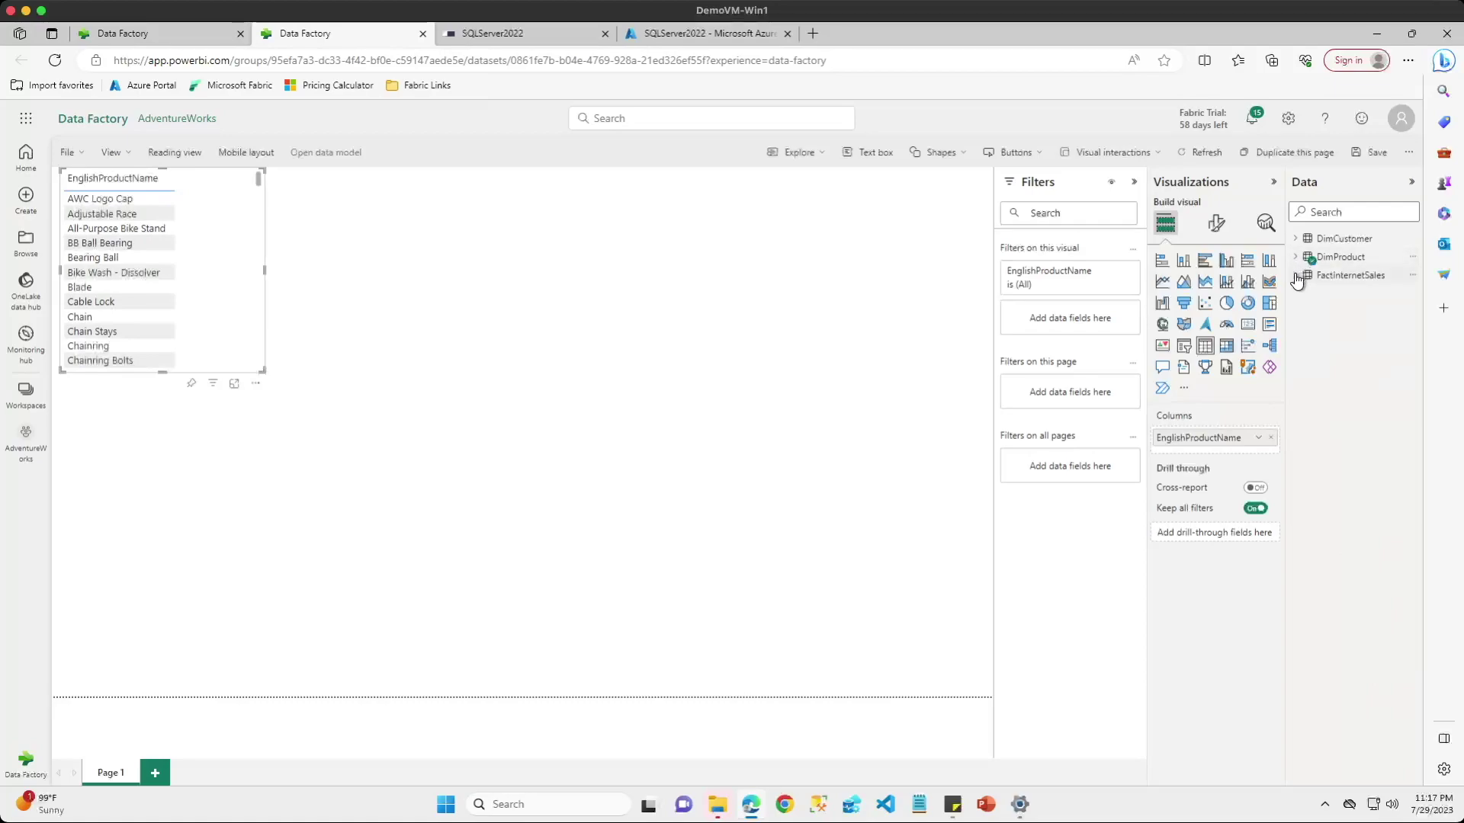
Expand FactInternetSales in the Data pane to show its columns
{"action": "left_click", "coordinate": [1300, 275]}
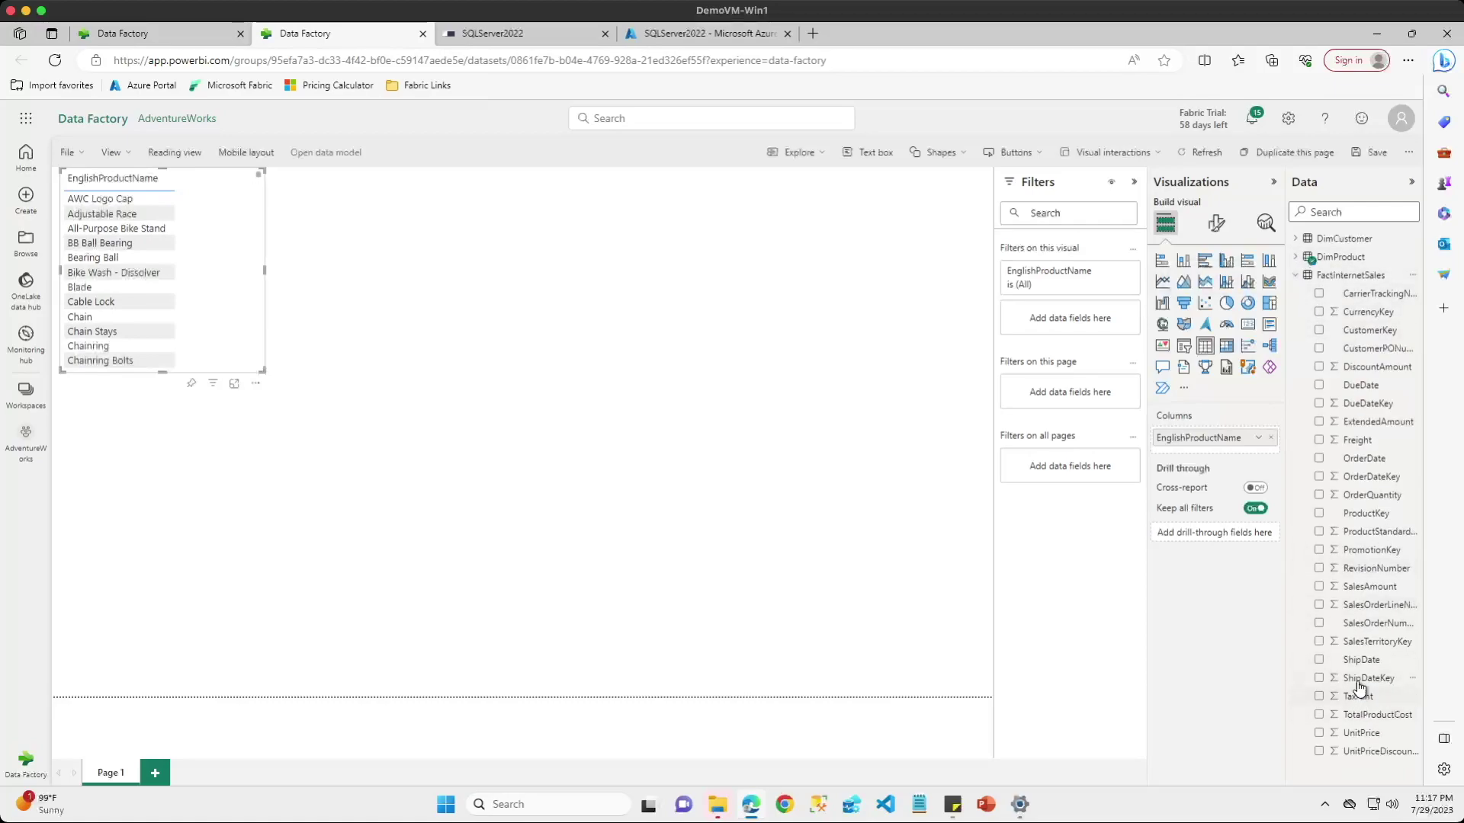
Add SalesAmount totals per product and enlarge the table wider and taller
{"action": "left_click", "coordinate": [1320, 587]}
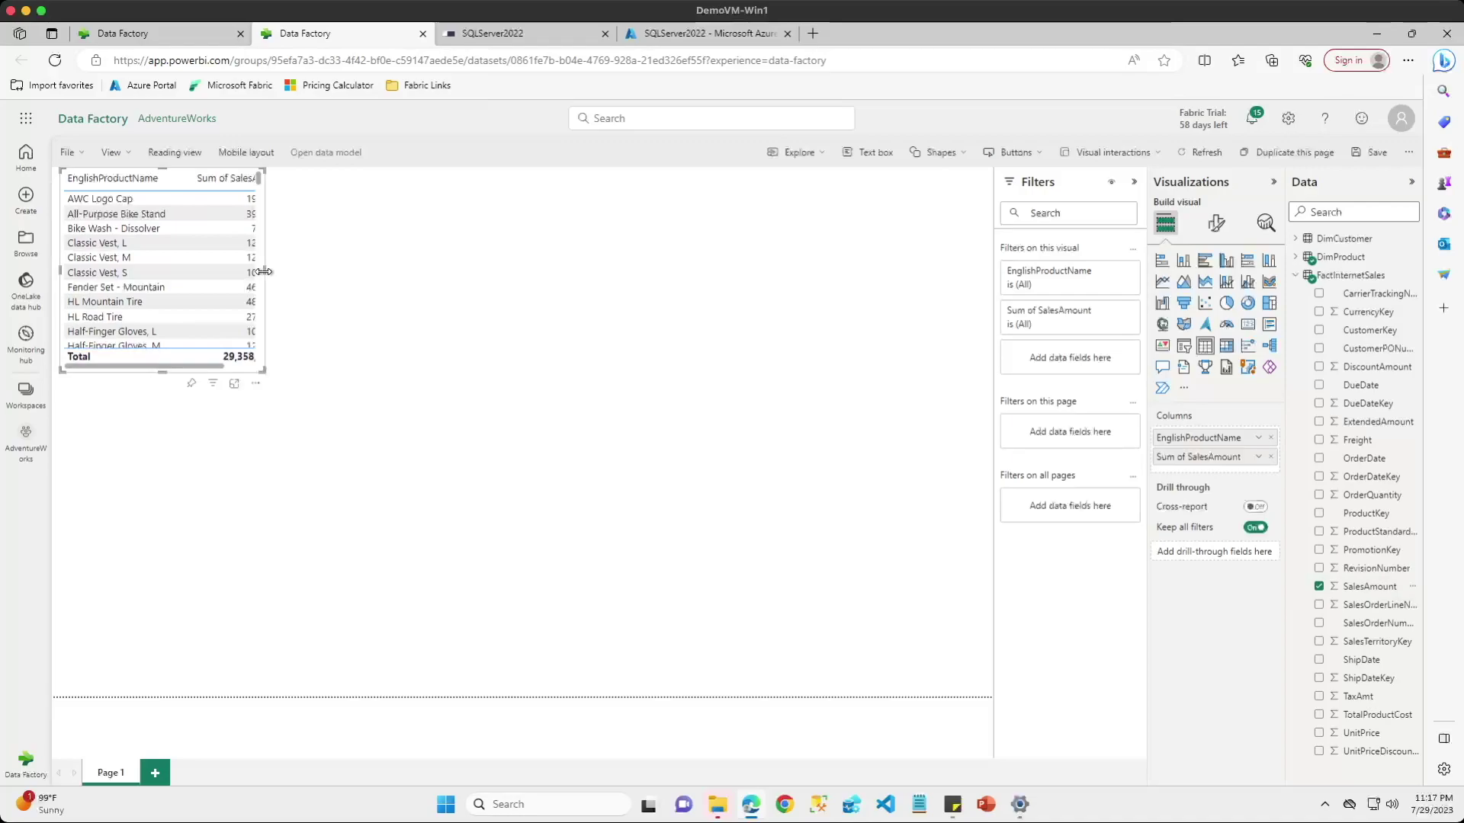
{"action": "left_click_drag", "start_coordinate": [264, 271], "coordinate": [440, 273]}
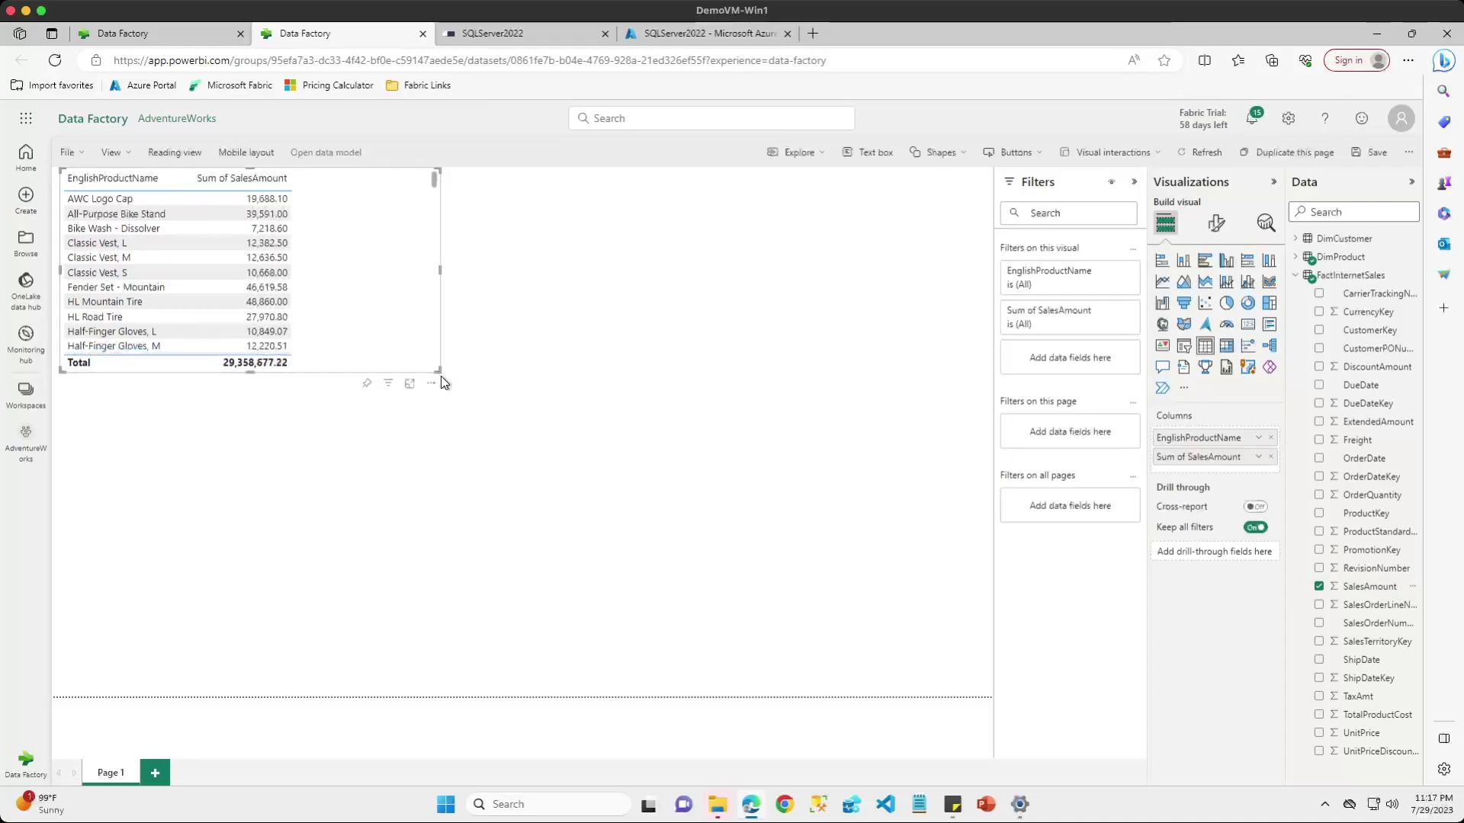
{"action": "left_click_drag", "start_coordinate": [438, 369], "coordinate": [600, 562]}
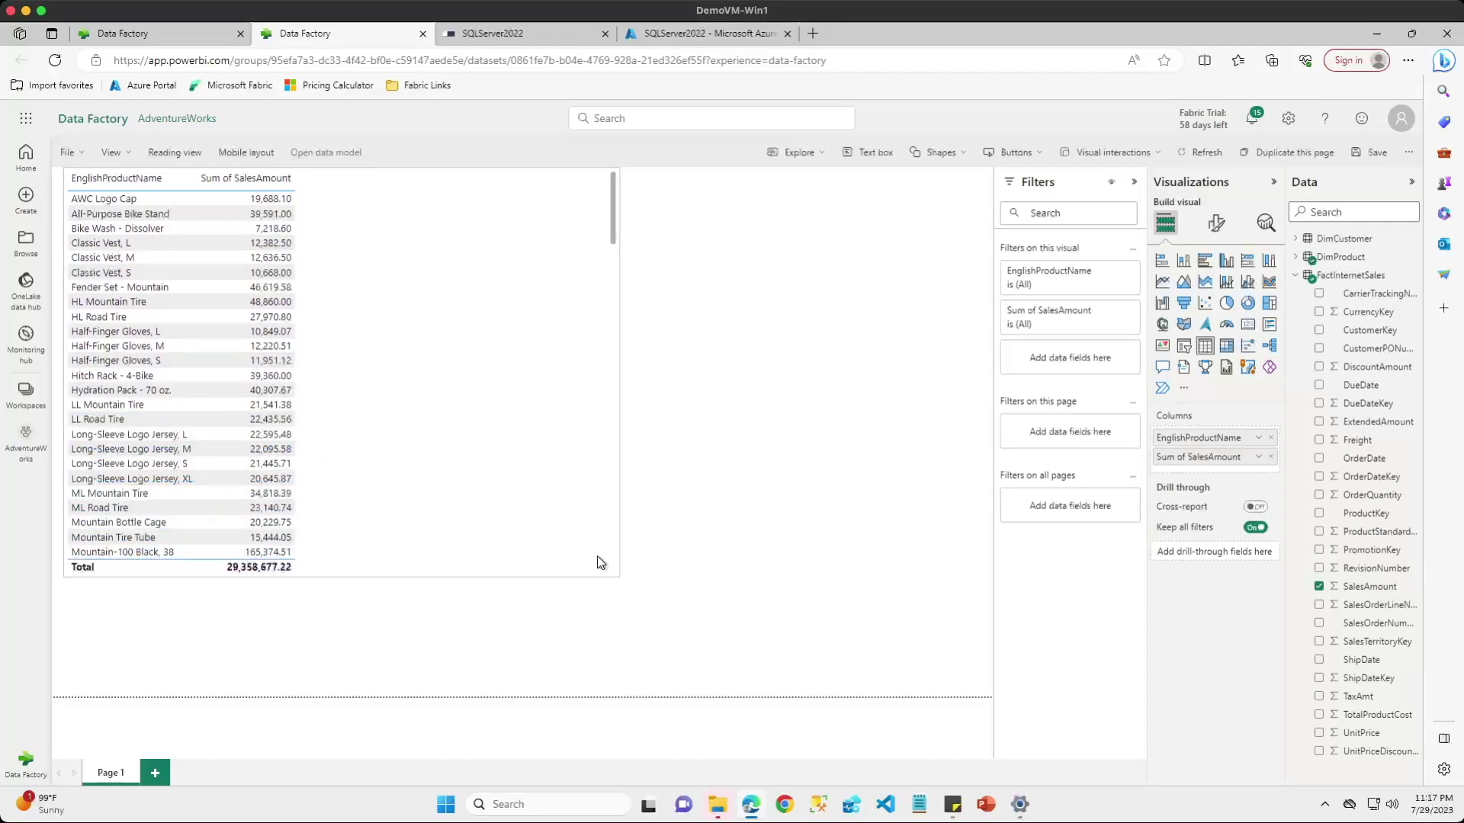
{"action": "left_click", "coordinate": [250, 340]}
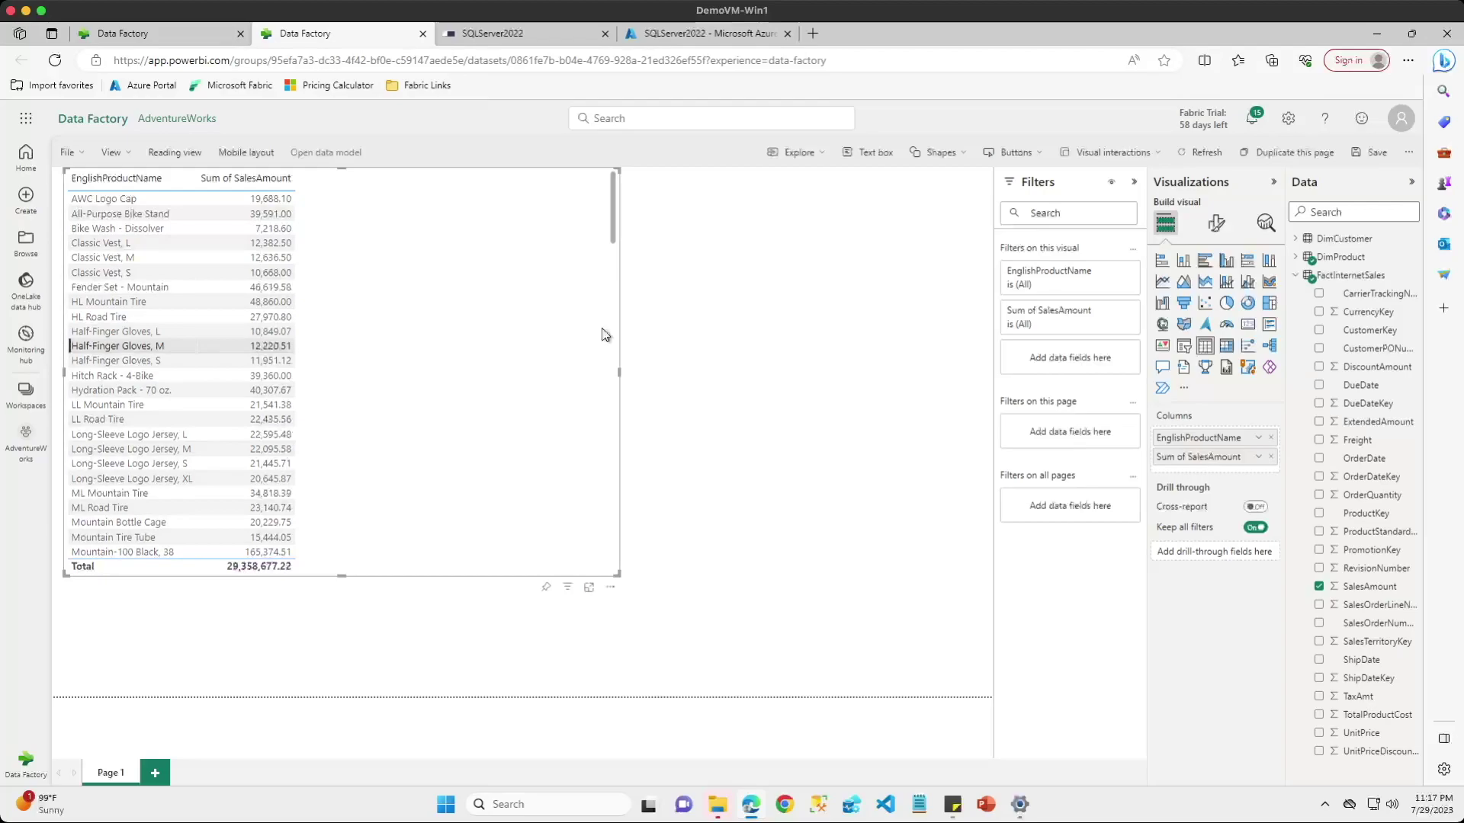
Convert the table to a stacked bar chart, widen it, and show the Fabric experiences list
{"action": "left_click", "coordinate": [1162, 263]}
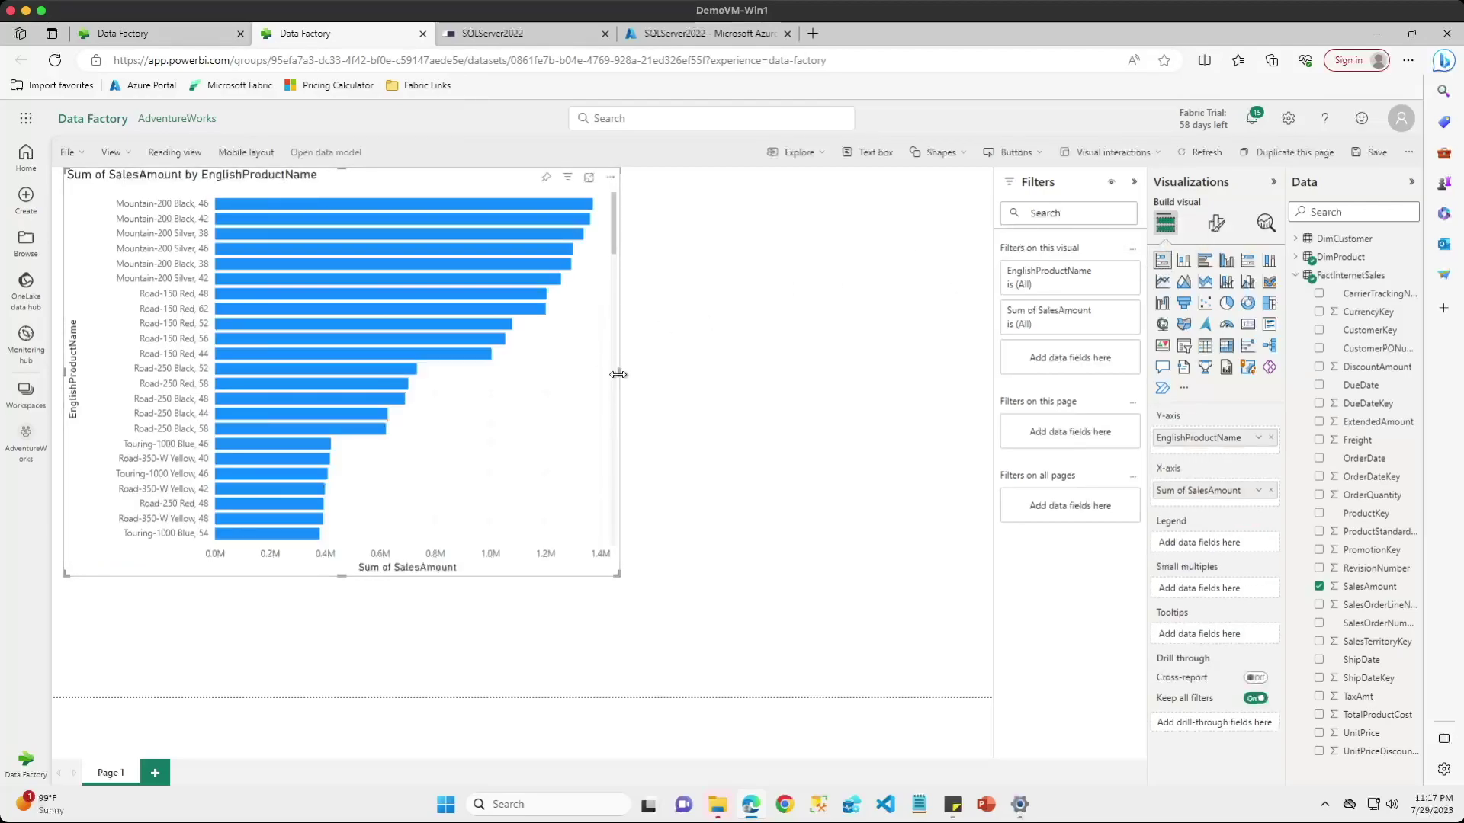
{"action": "left_click_drag", "start_coordinate": [619, 372], "coordinate": [869, 386]}
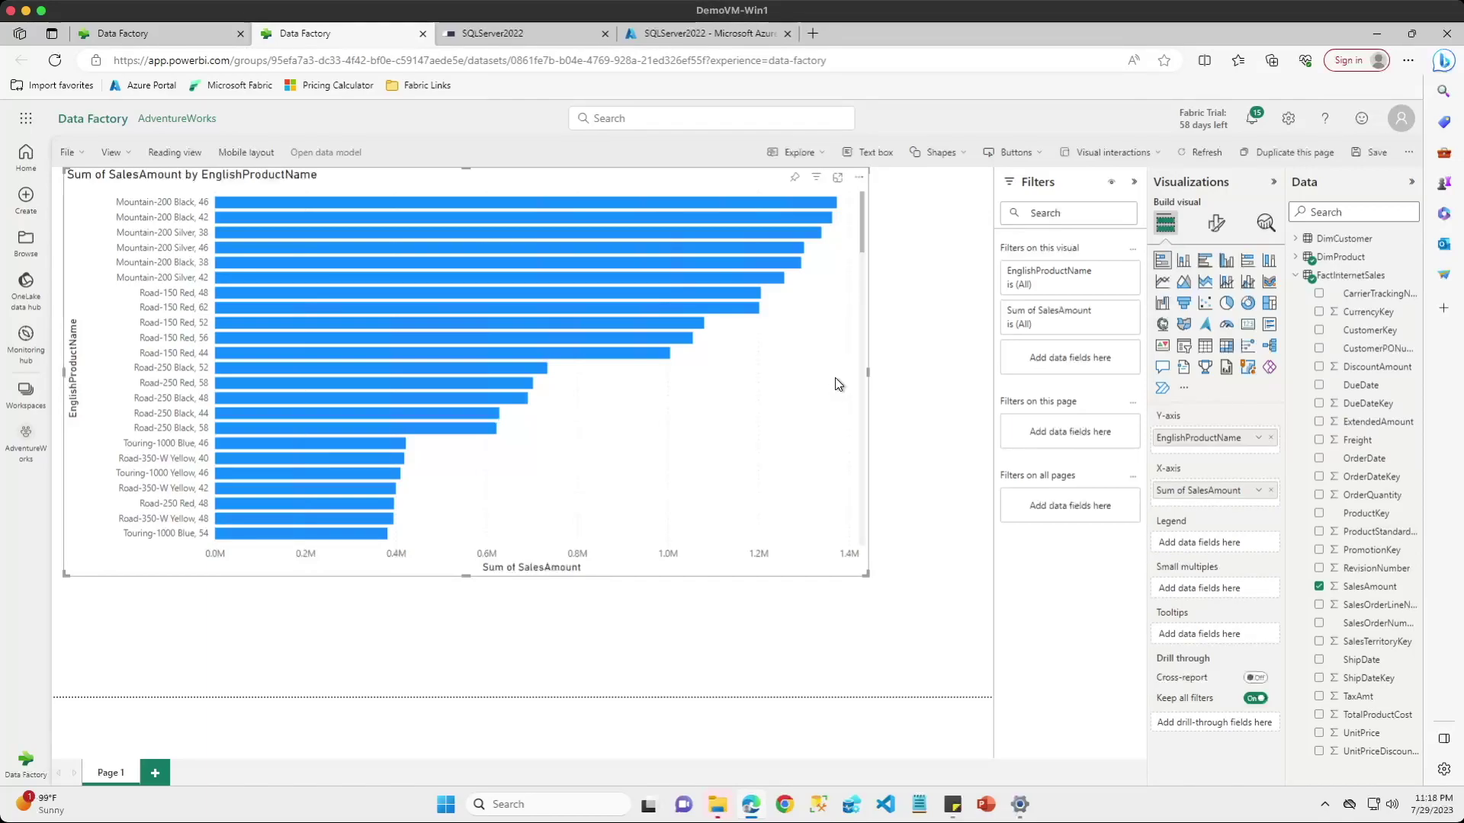
{"action": "left_click", "coordinate": [25, 759]}
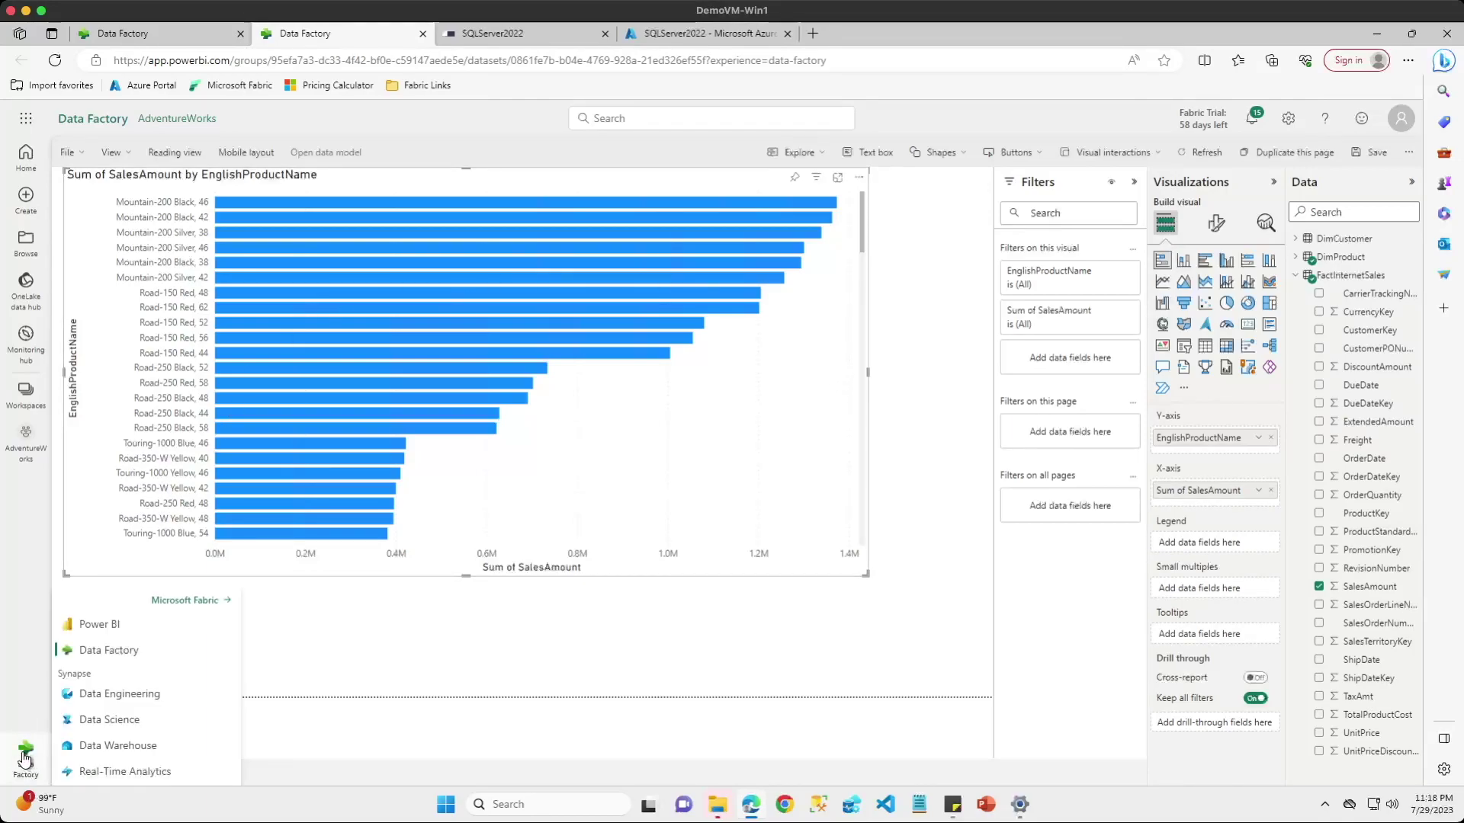